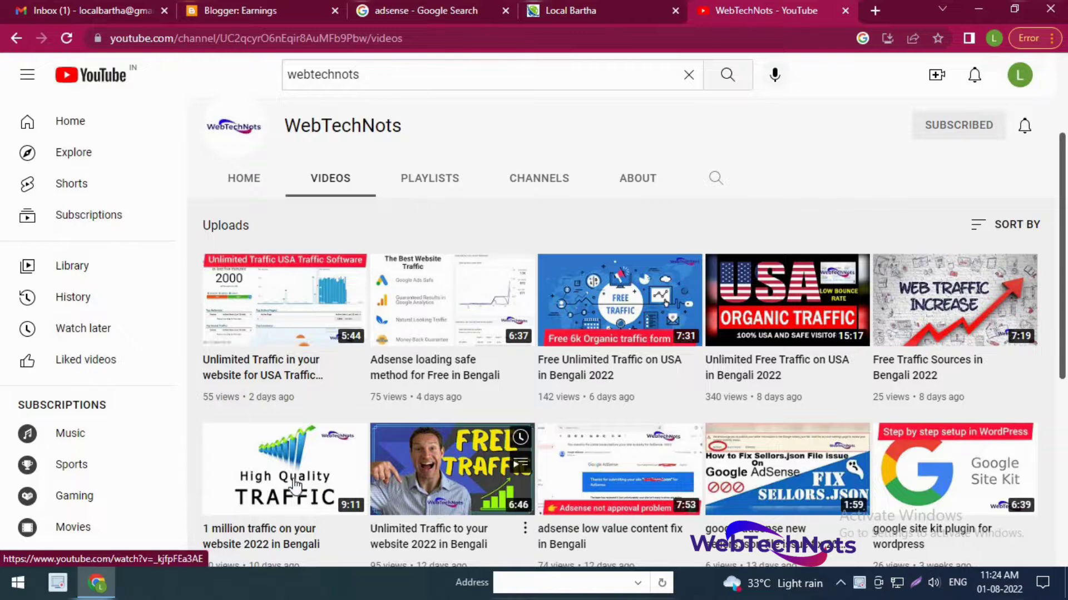
Look through the Local Bartha blog's homepage, checking its latest posts, web address and page links
scroll(537, 439, "up", 3)
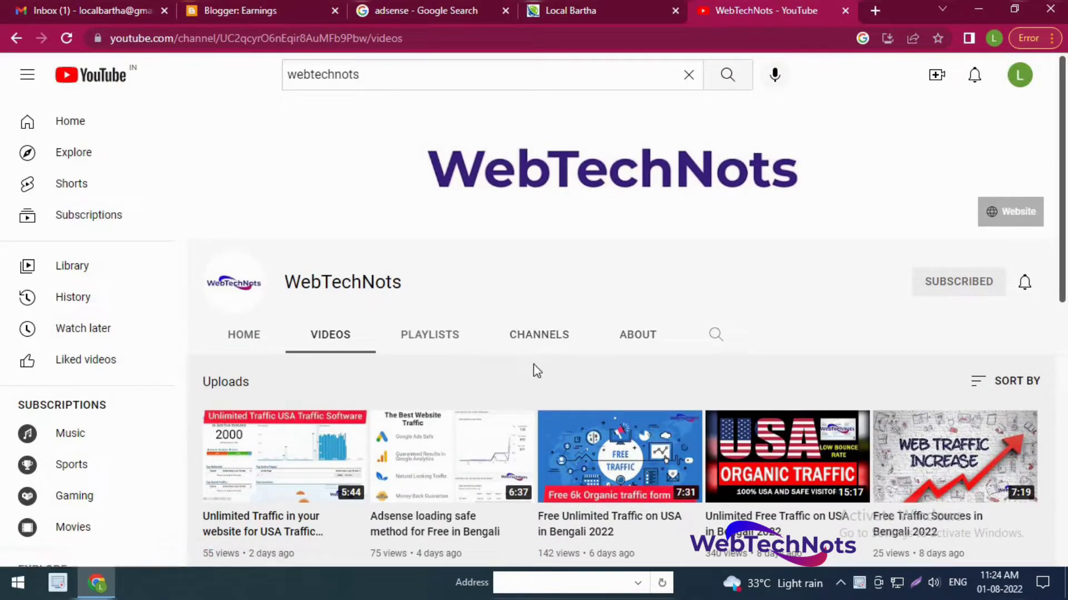
left_click(579, 9)
scroll(473, 283, "down", 6)
scroll(473, 282, "down", 20)
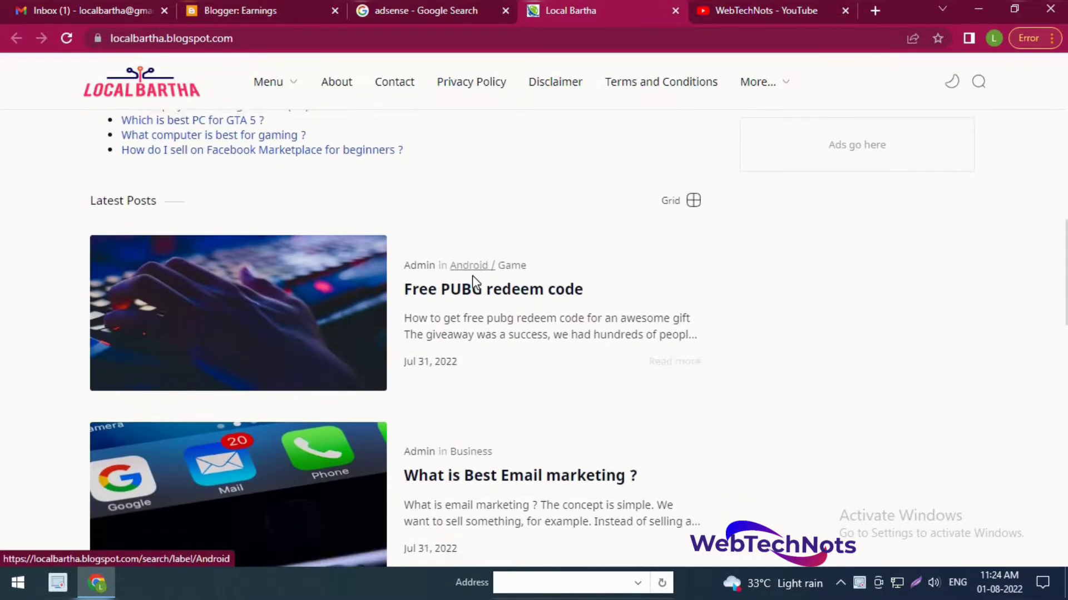
left_click(414, 232)
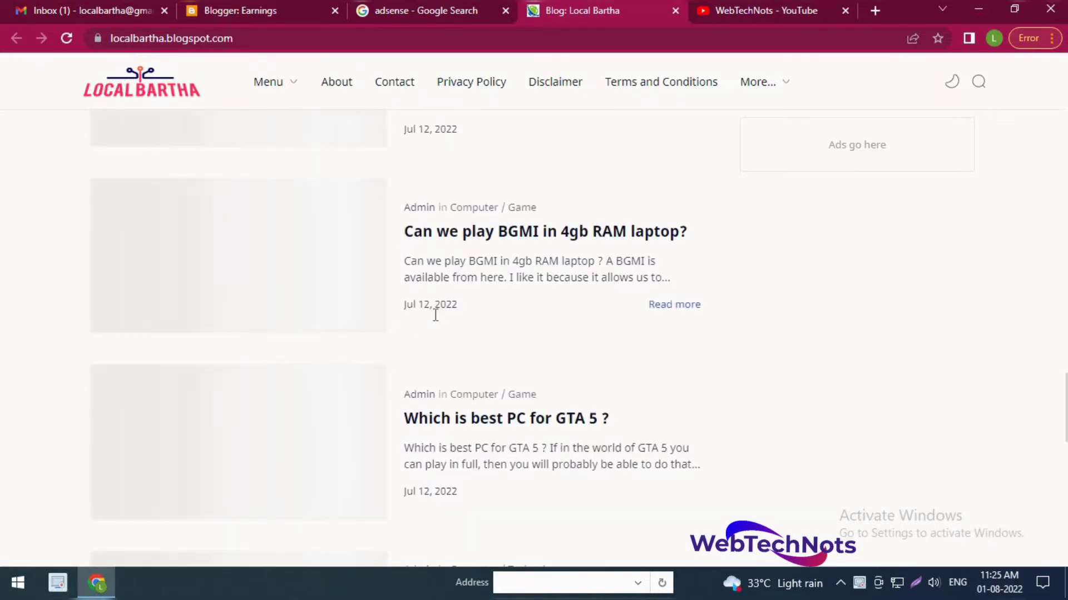
scroll(436, 321, "down", 15)
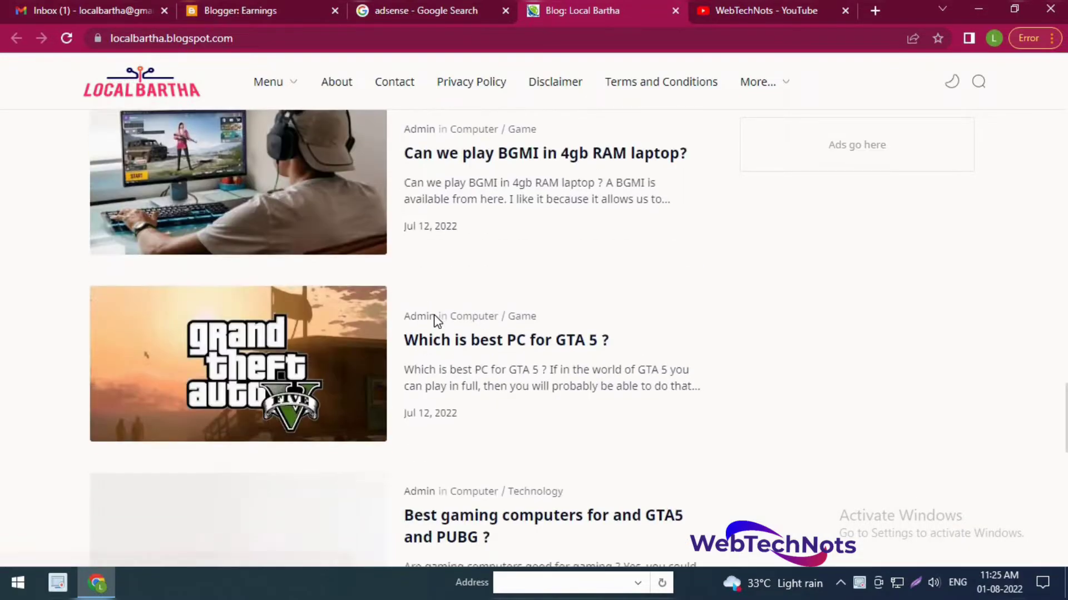
scroll(436, 321, "up", 15)
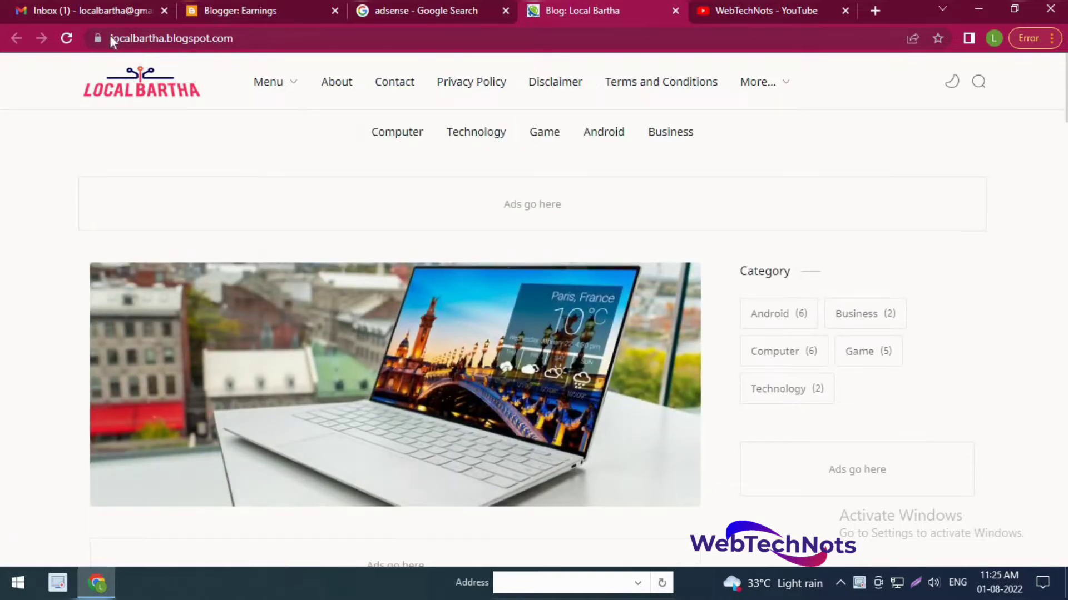
left_click(163, 38)
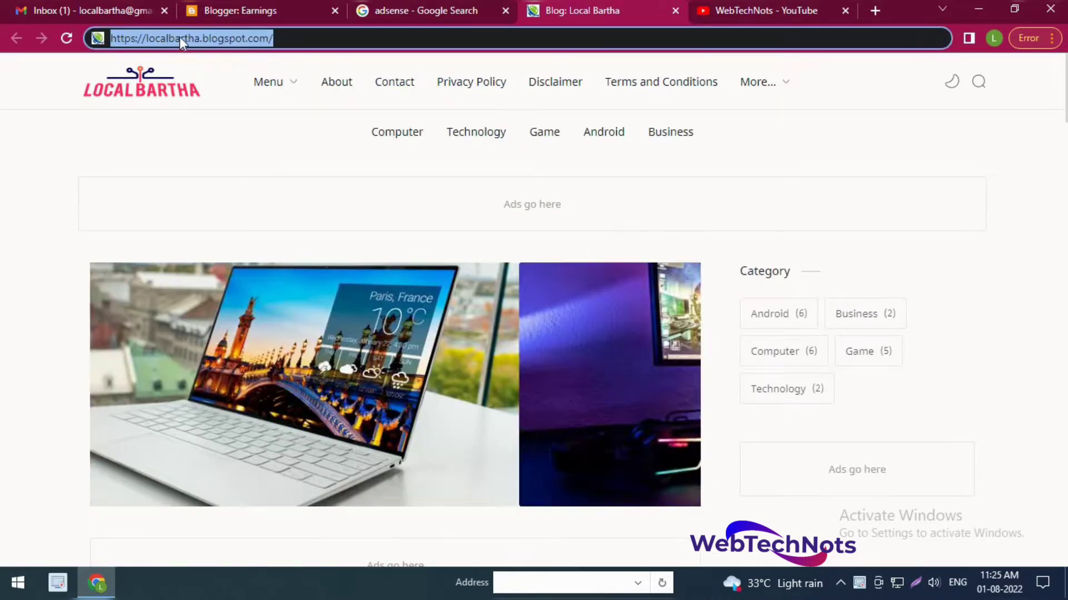
double_click(196, 39)
double_click(223, 38)
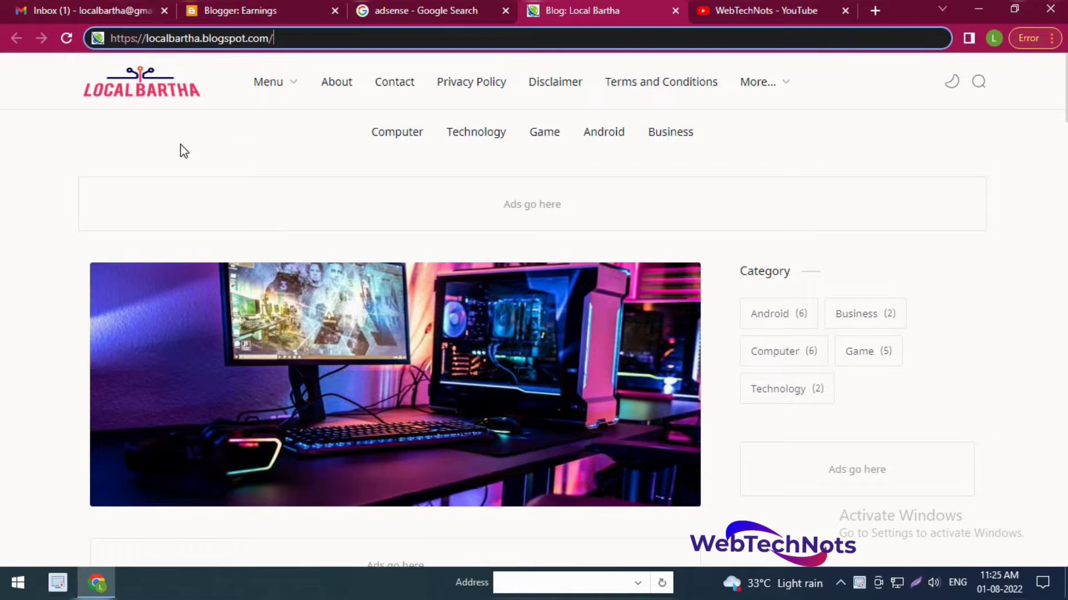
left_click(75, 142)
mouse_move(261, 81)
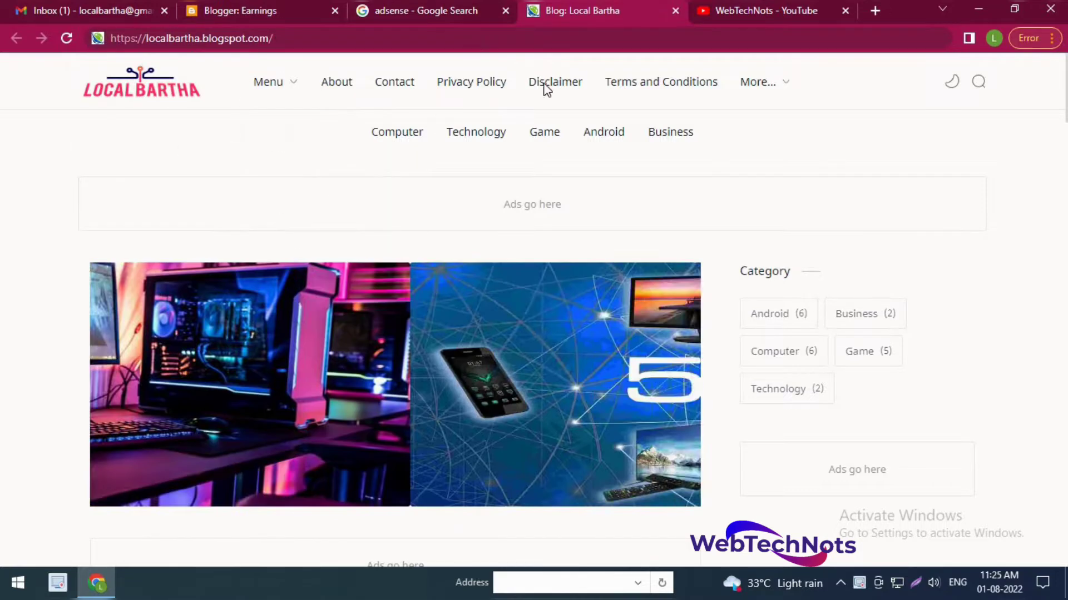
Open the Google AdSense site from the search results, accept its cookie notice and start signing up with the blog's Google account
left_click(432, 10)
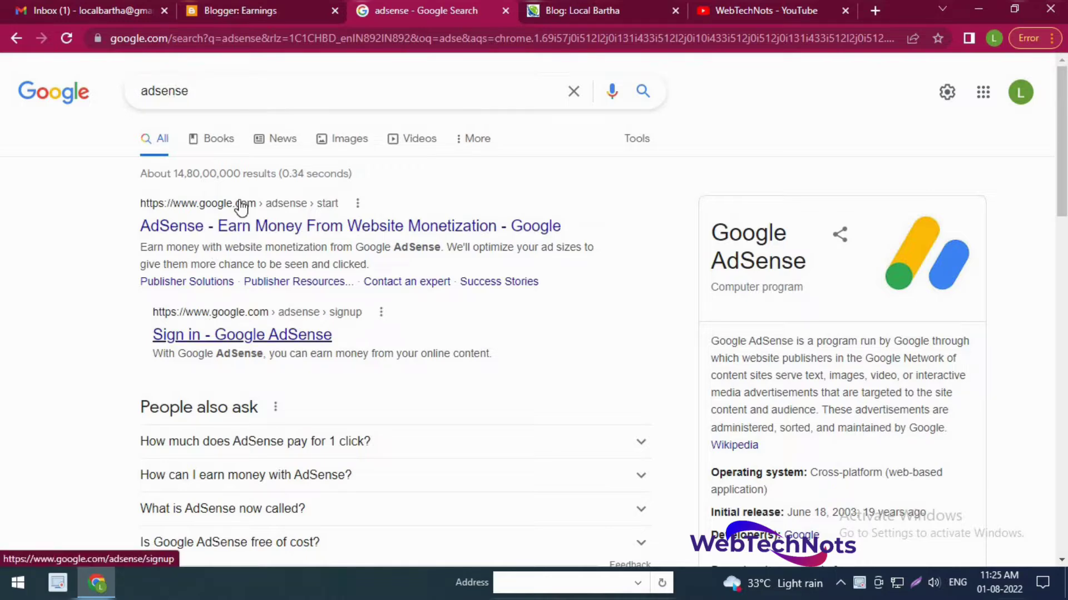
left_click(238, 228)
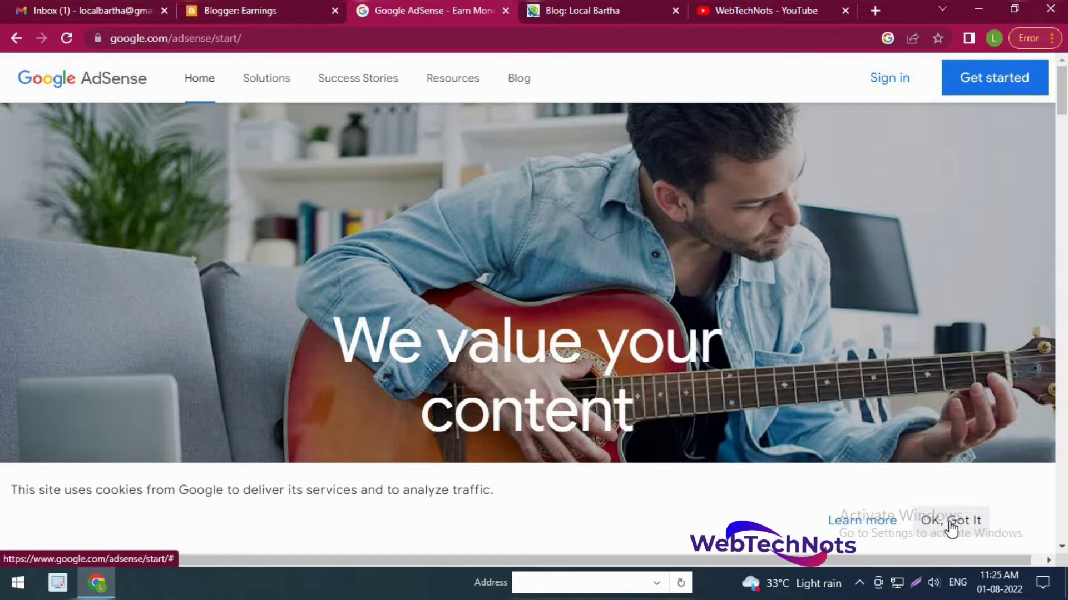
left_click(947, 526)
left_click(987, 84)
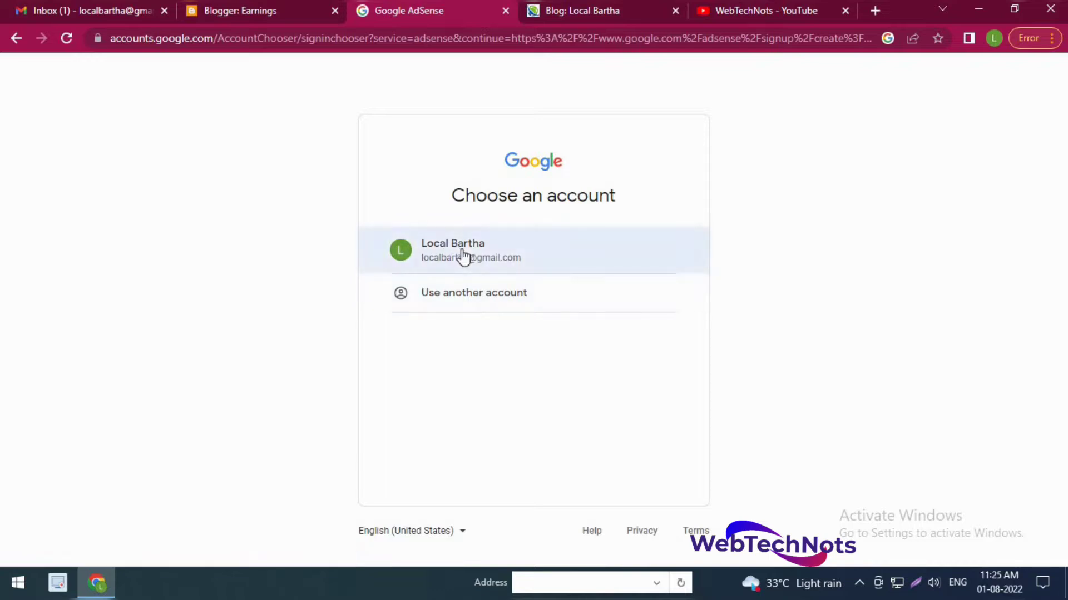
left_click(462, 257)
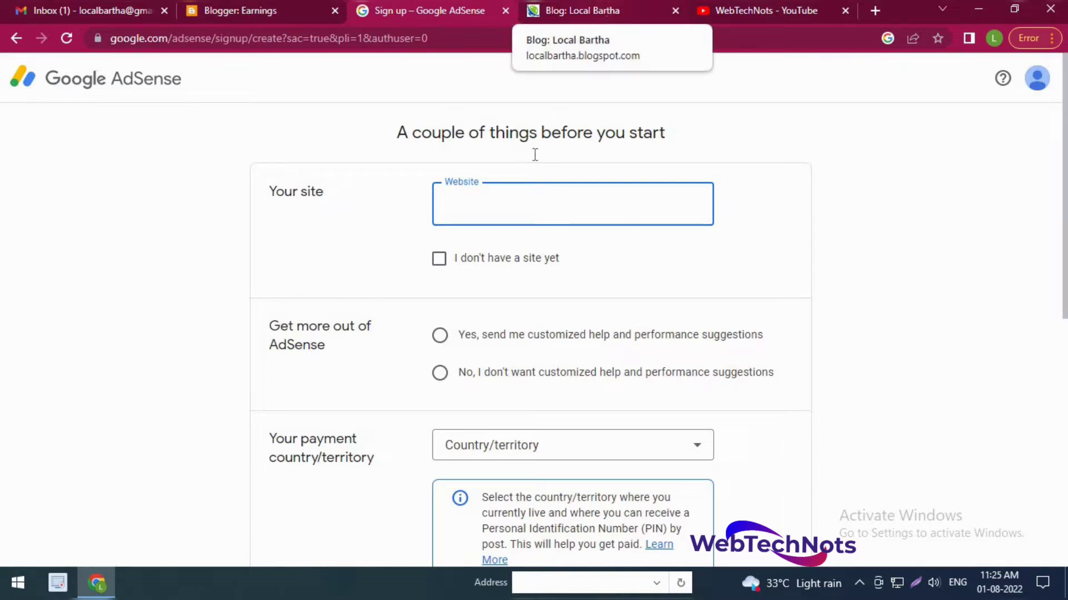
left_click(596, 14)
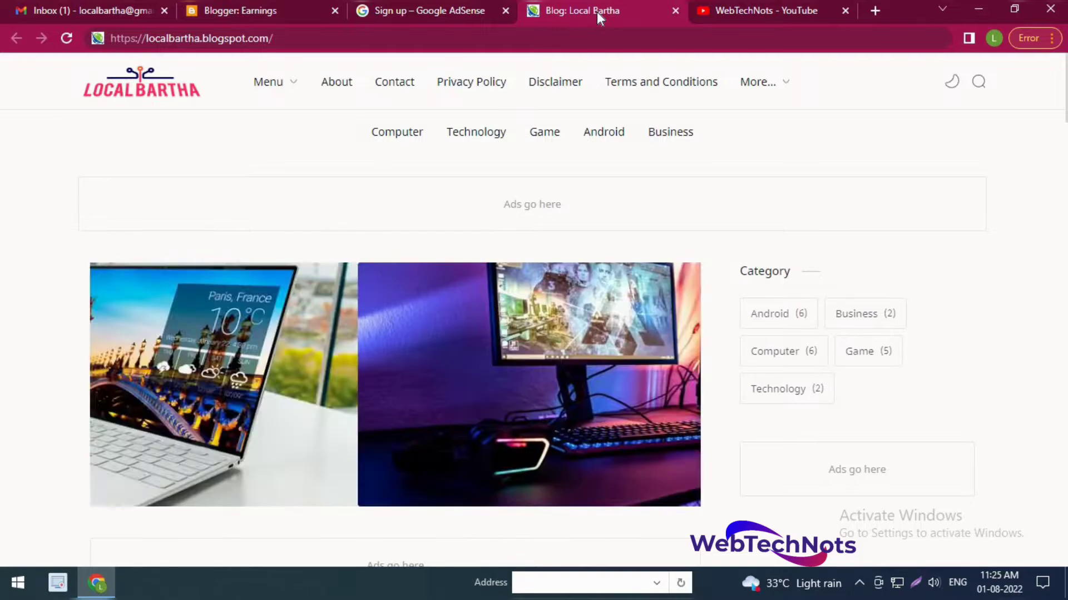
left_click(188, 40)
key("ctrl+c")
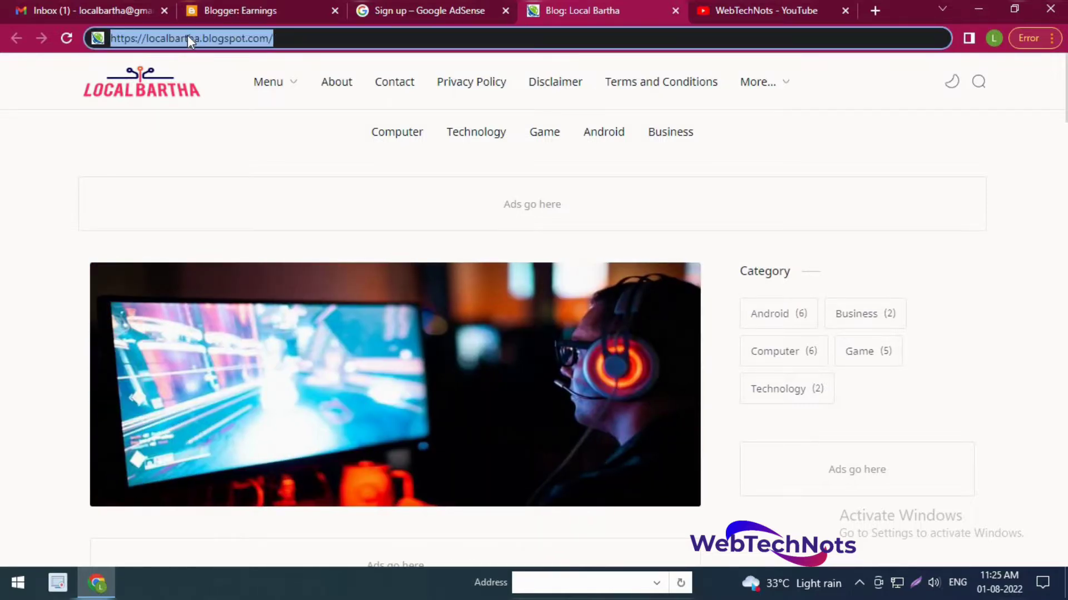
left_click(387, 9)
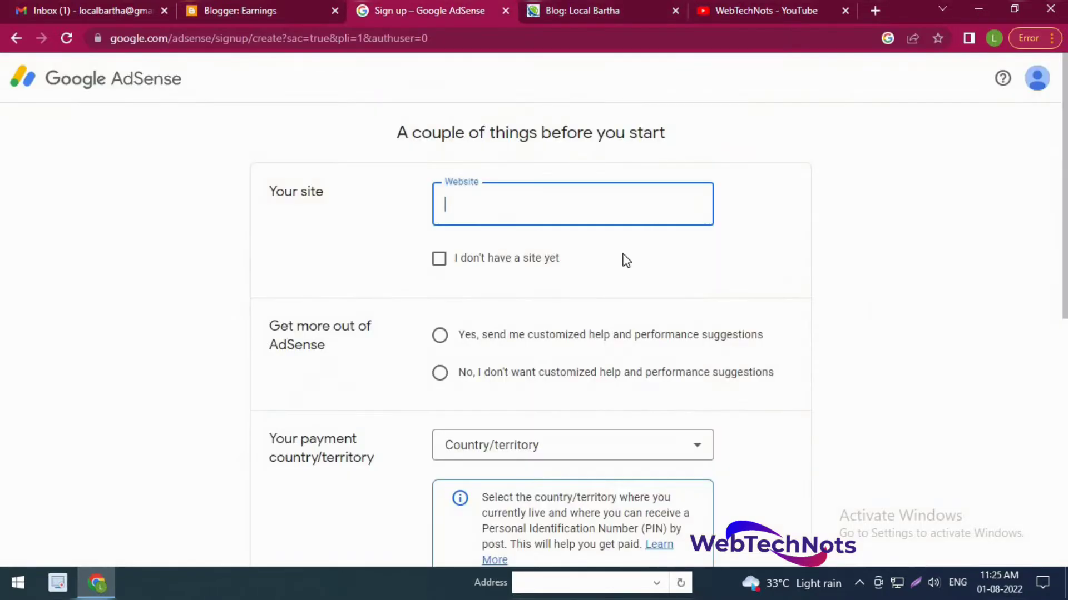
key("ctrl+v")
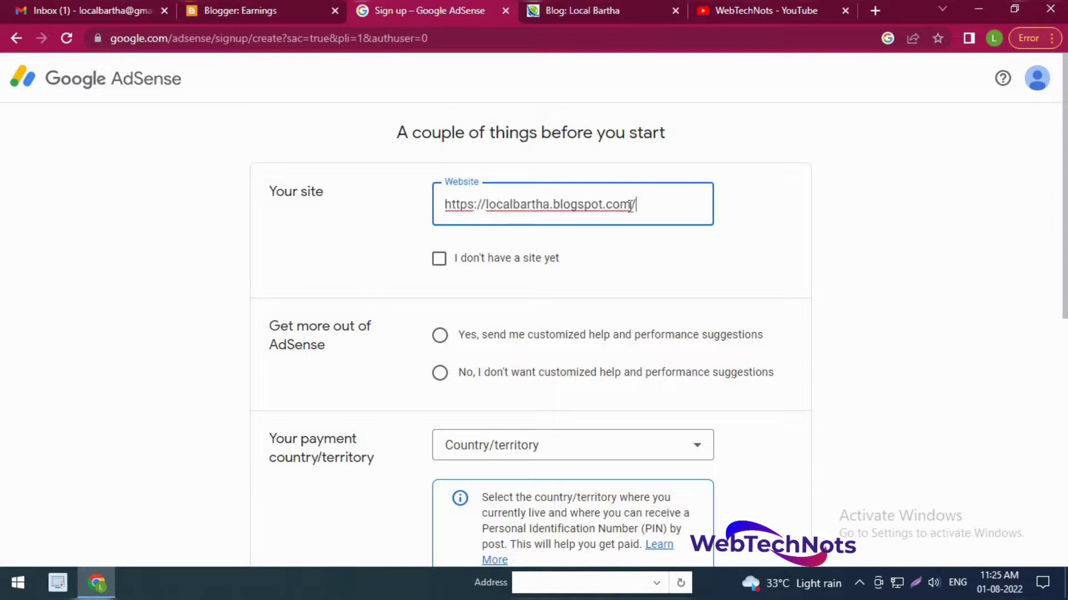
key("BackSpace")
left_click(852, 245)
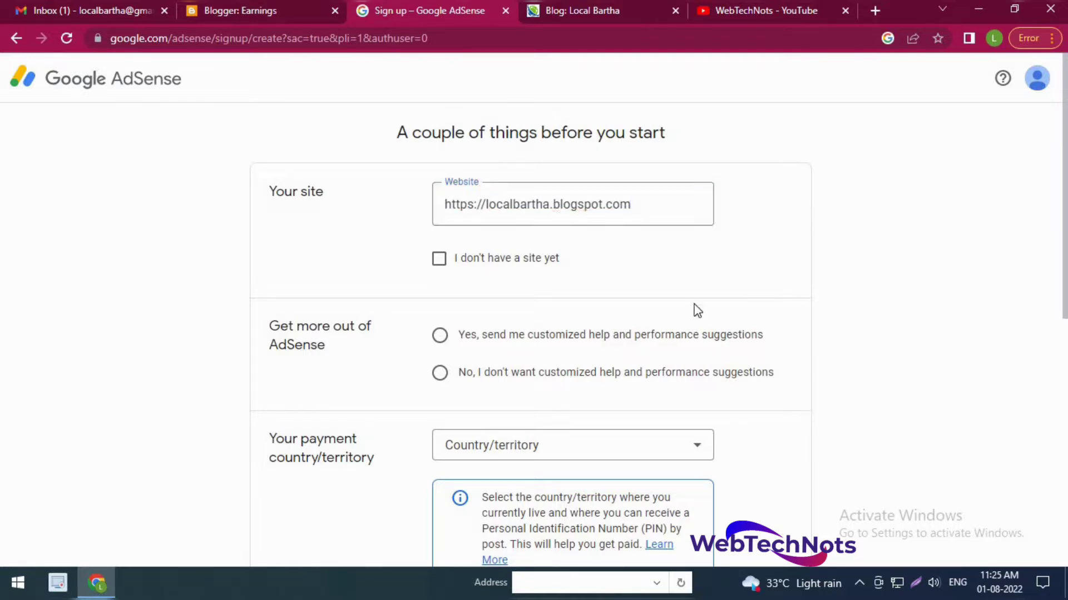
Opt in to customized help and performance suggestions and set the payment country to India
scroll(689, 307, "down", 3)
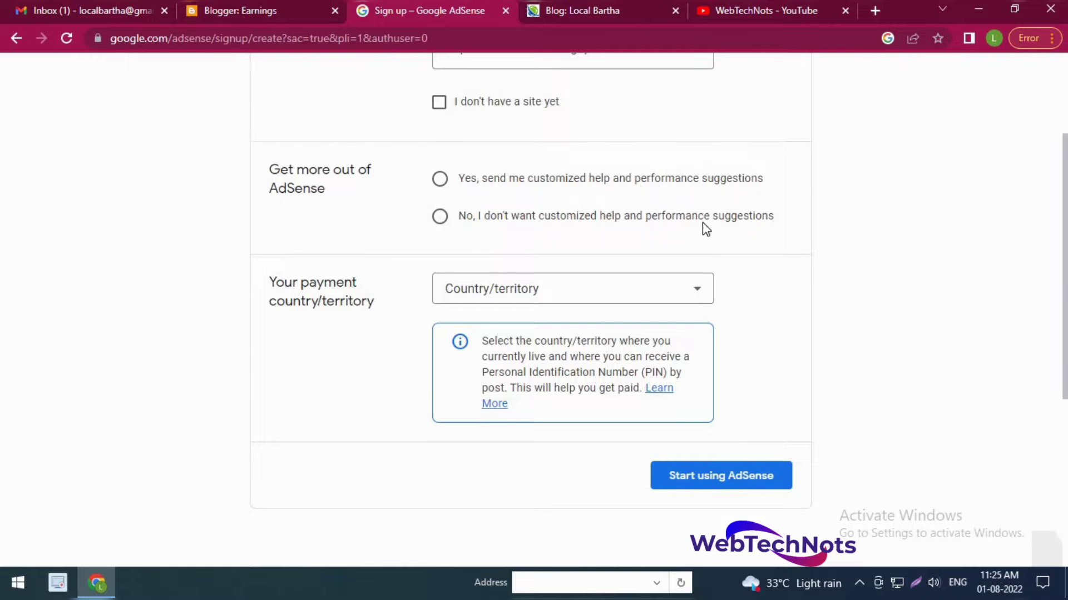
left_click(439, 179)
scroll(519, 355, "down", 2)
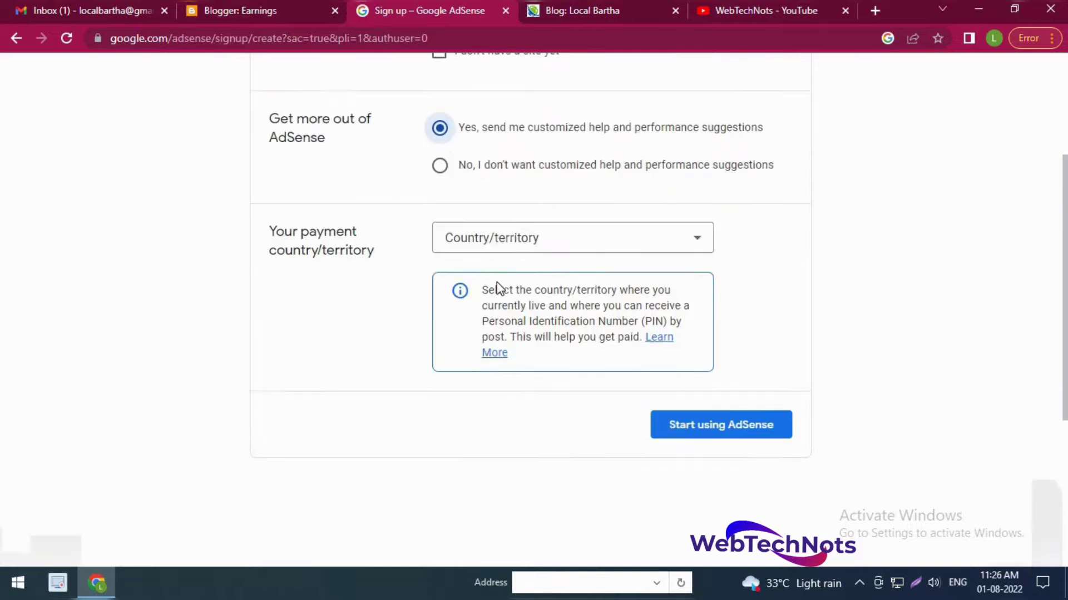
left_click(583, 223)
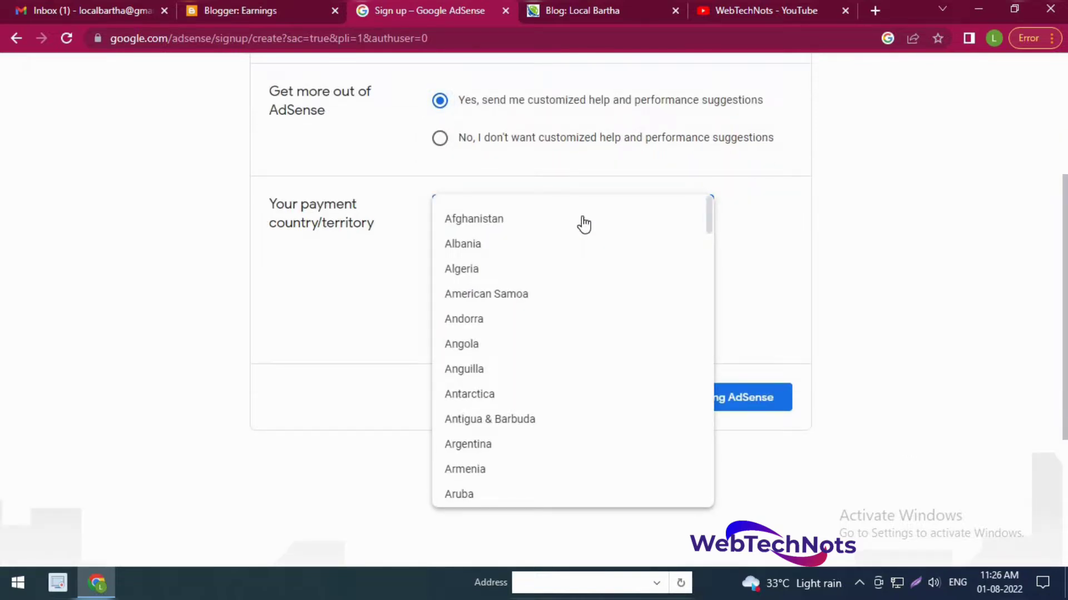
scroll(583, 224, "down", 20)
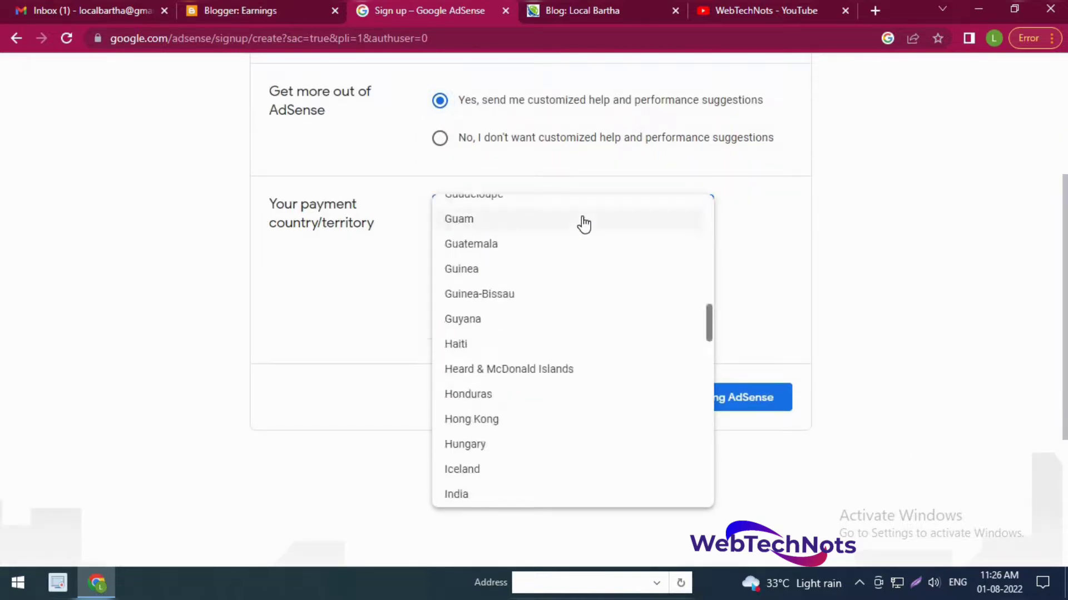
left_click(466, 495)
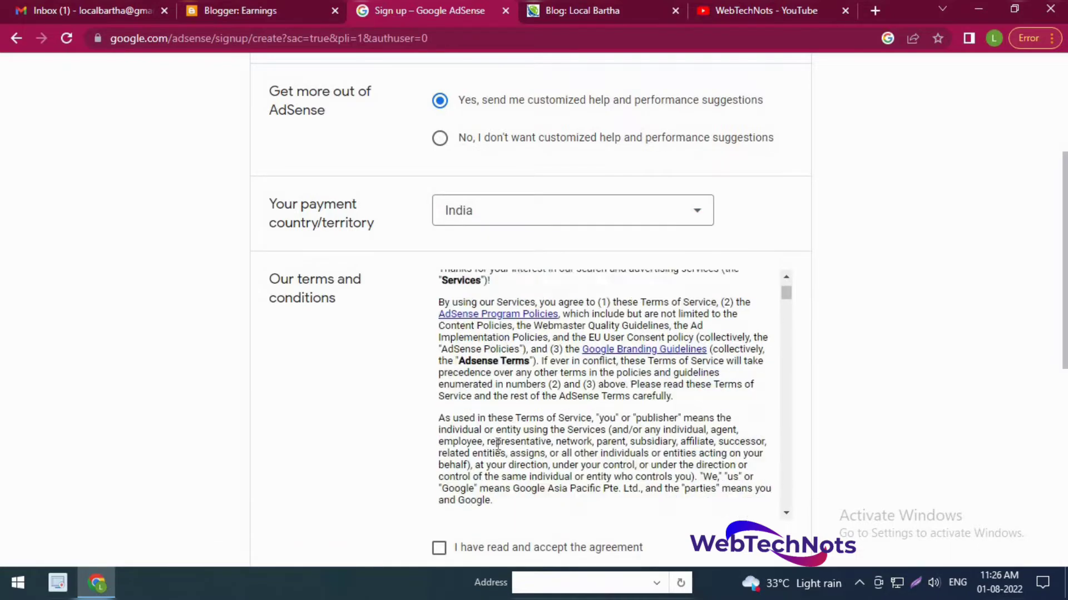
Accept the AdSense terms and conditions and submit the sign-up form to start using AdSense
scroll(498, 443, "down", 7)
scroll(381, 398, "down", 2)
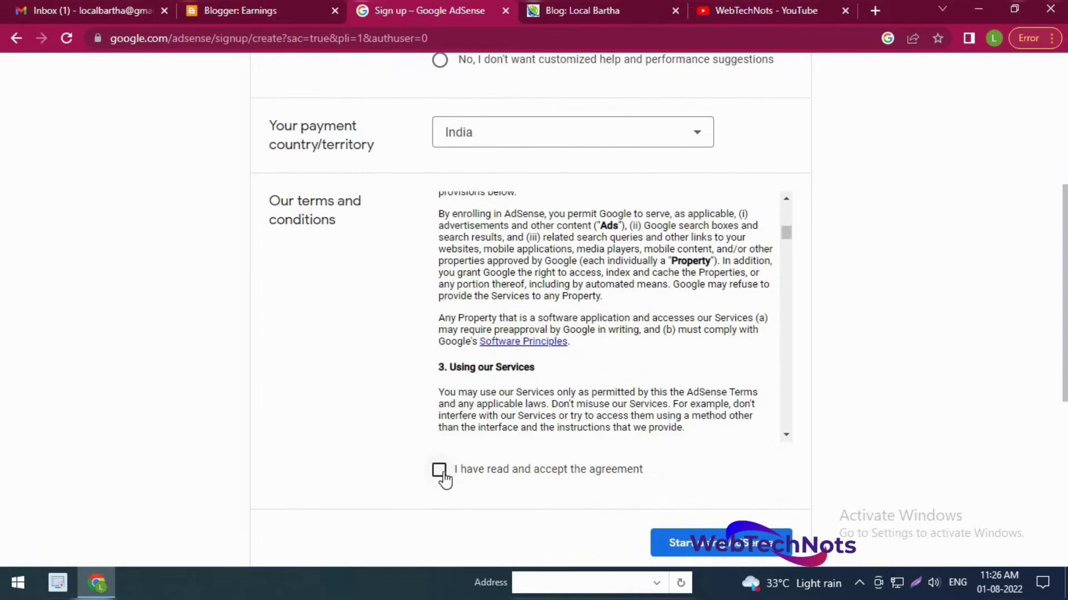
left_click(444, 474)
scroll(525, 329, "down", 15)
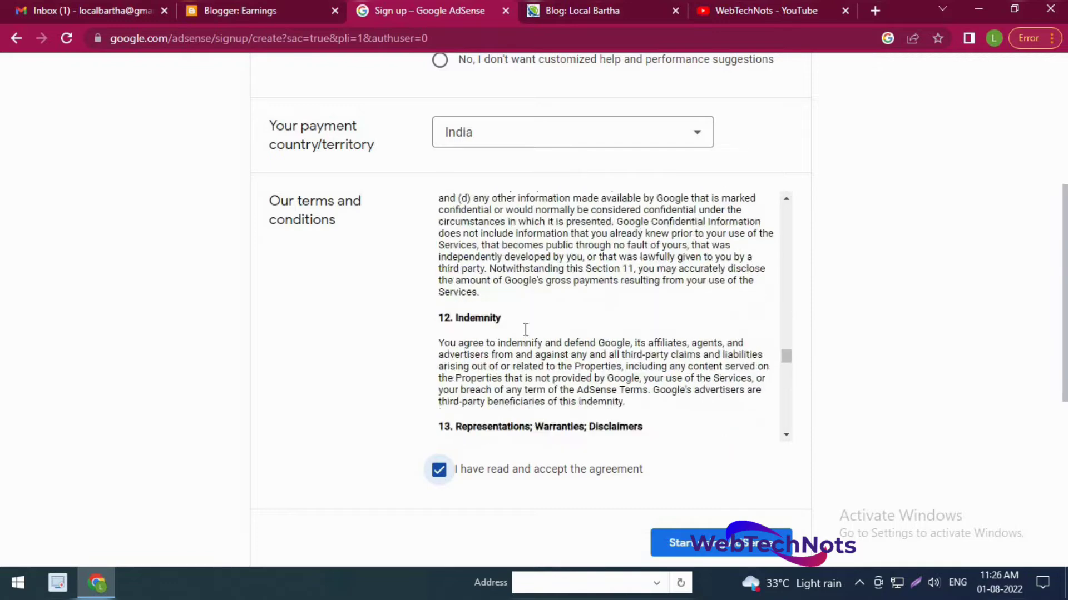
scroll(526, 329, "down", 10)
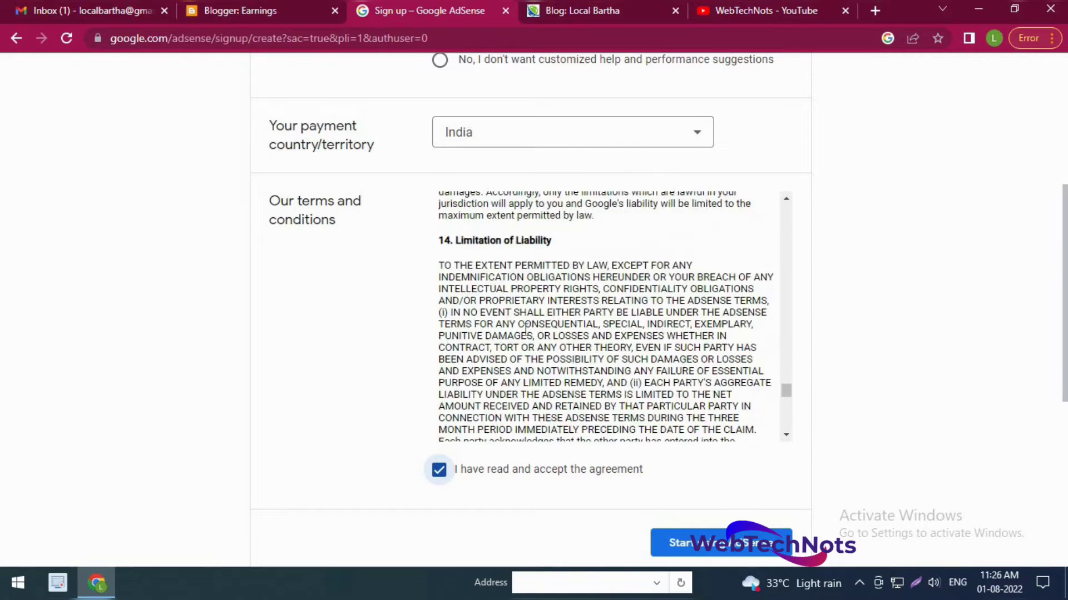
left_click(727, 543)
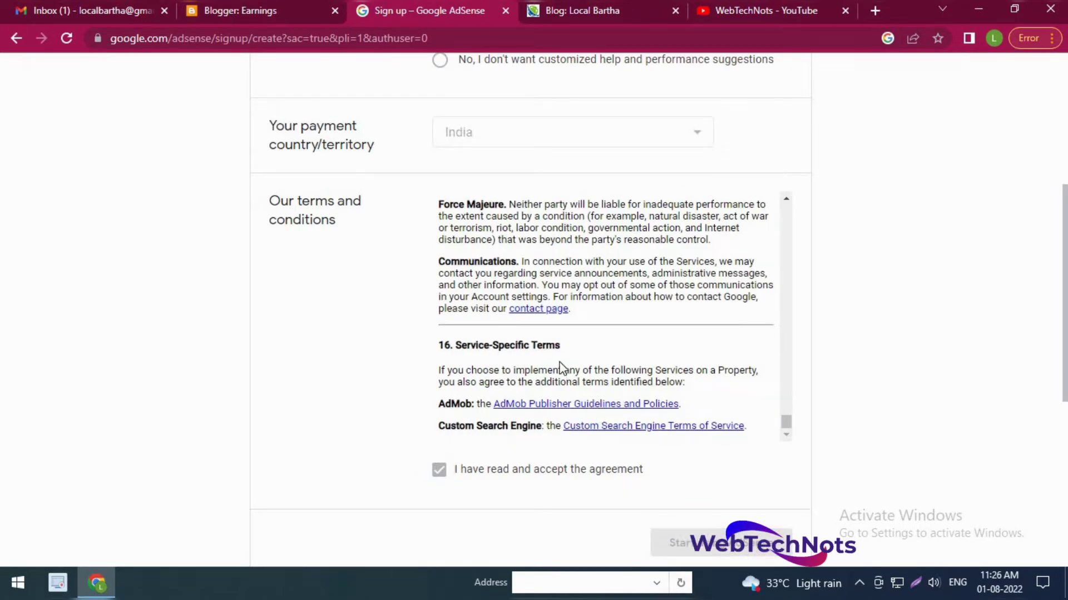
scroll(561, 368, "up", 4)
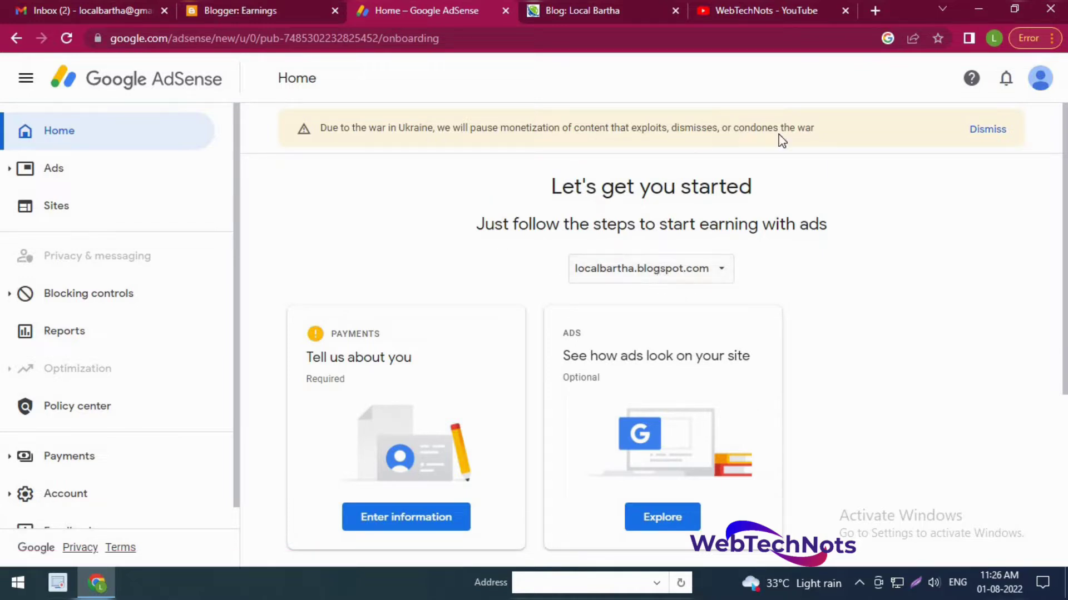
Open the required payments customer information form and clear the prefilled customer name
scroll(488, 353, "down", 3)
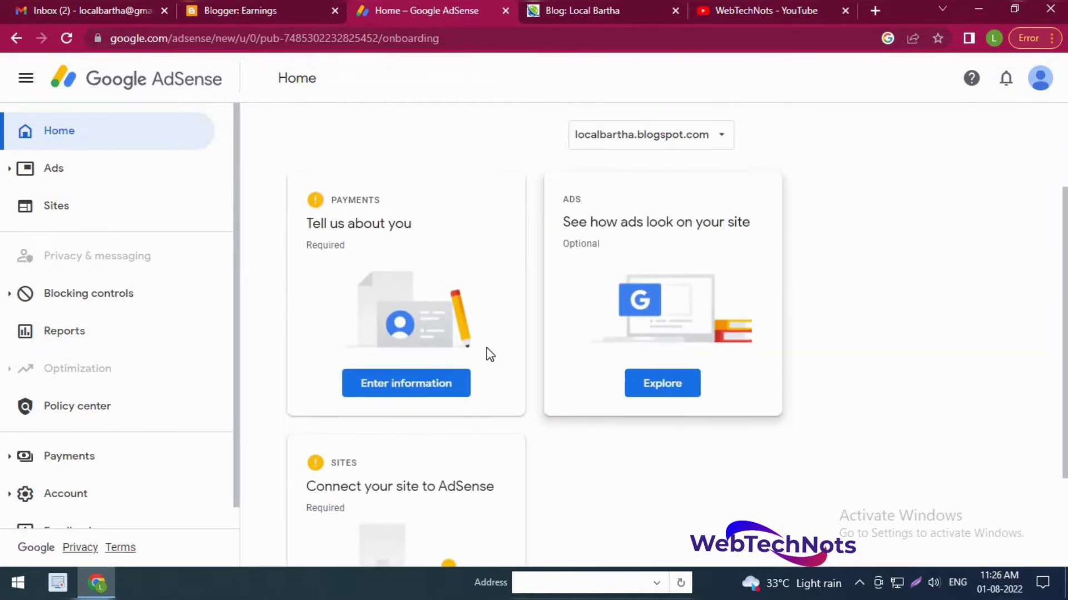
left_click(418, 367)
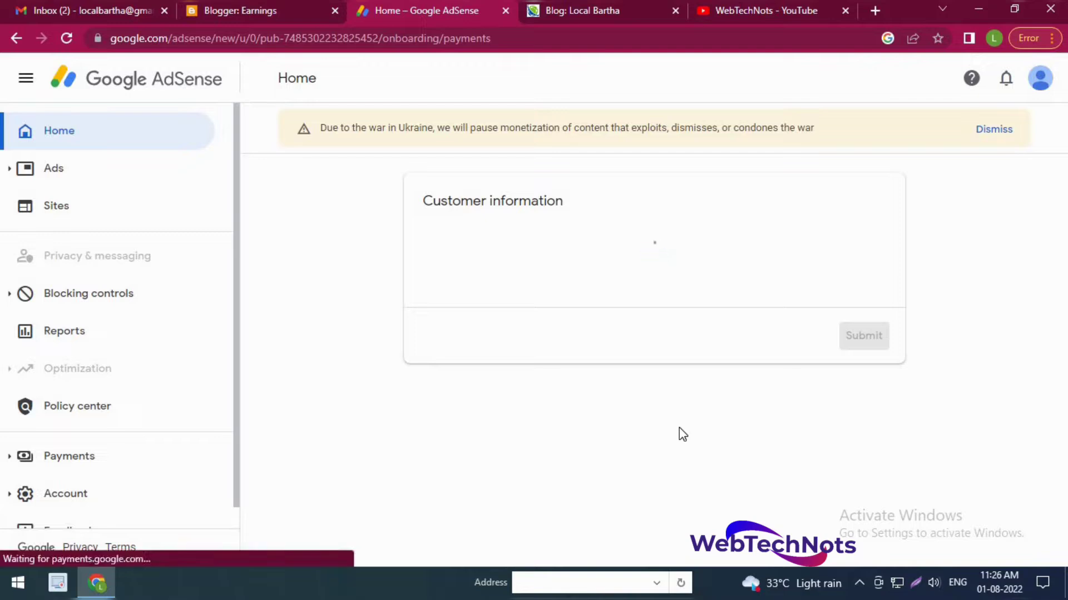
scroll(660, 419, "down", 3)
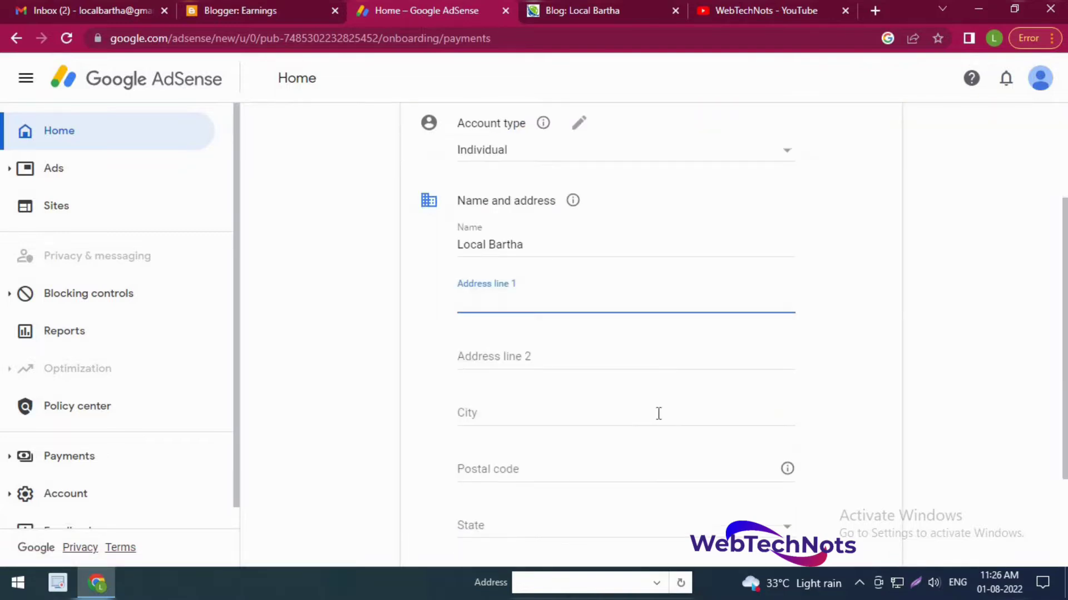
scroll(552, 346, "up", 2)
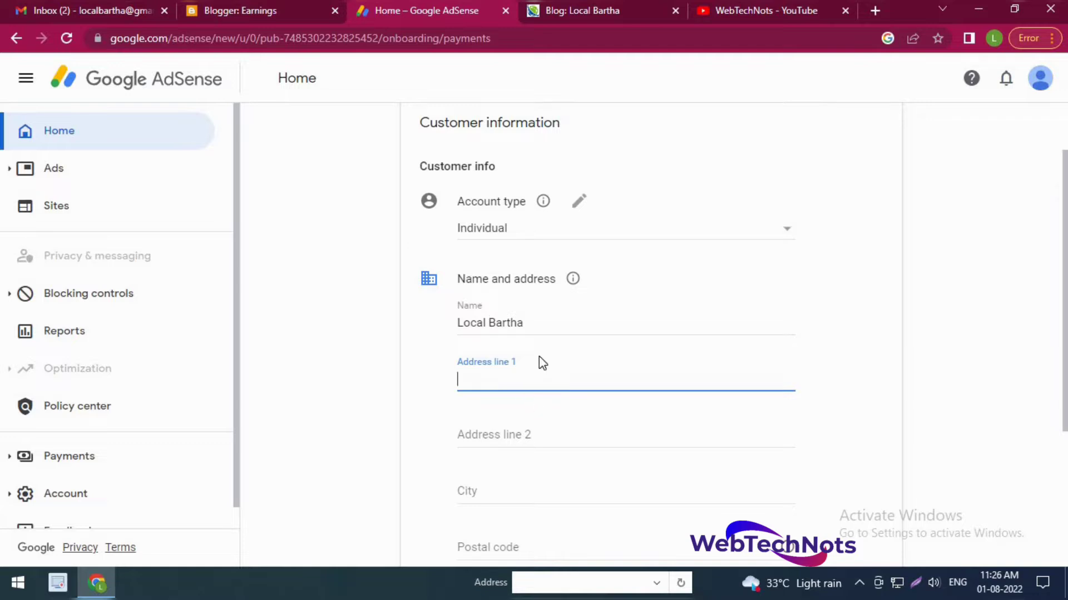
left_click_drag(538, 326, 445, 339)
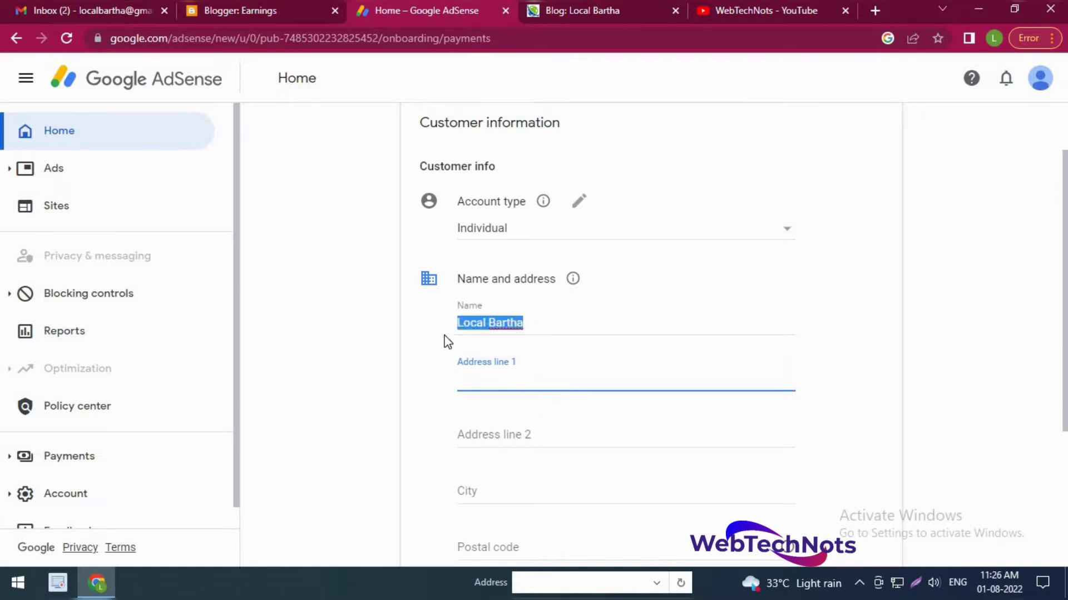
key("BackSpace")
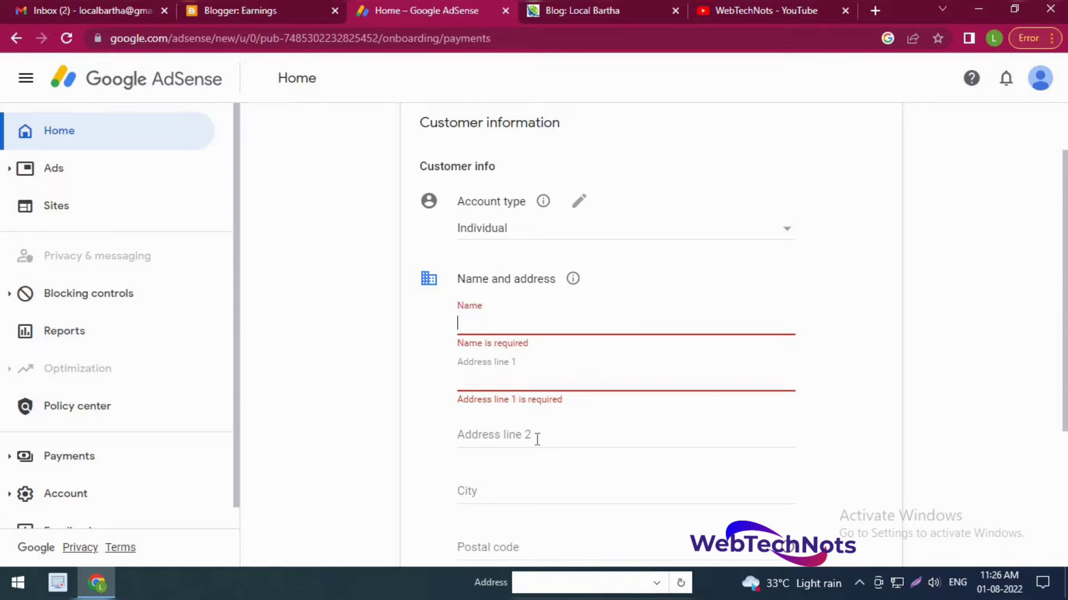
Fill in the customer's full name and postal address in the customer information form, correcting the name entry
scroll(537, 440, "down", 4)
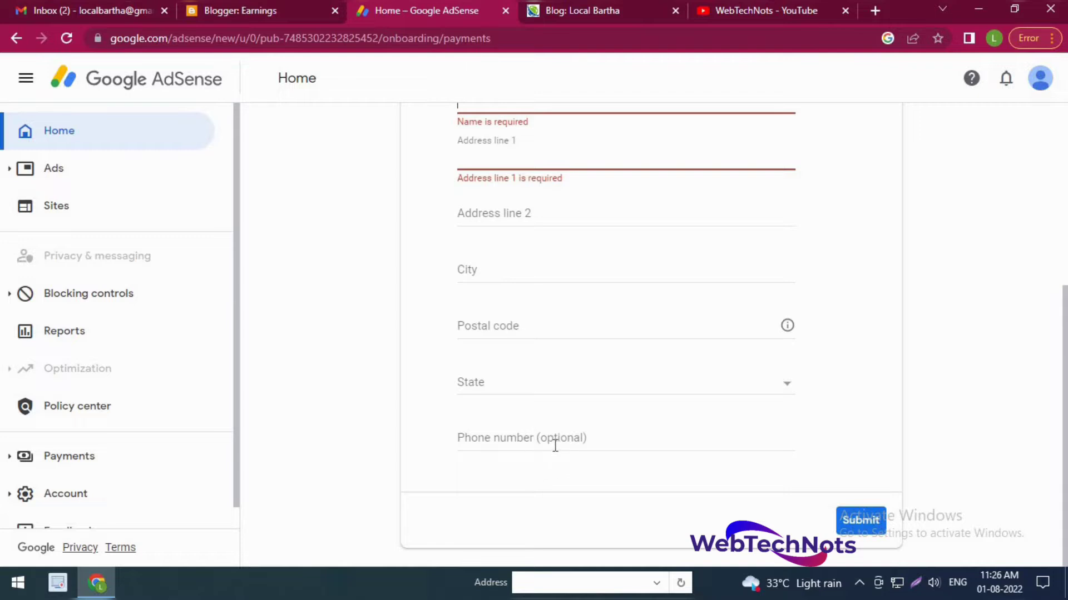
scroll(555, 446, "up", 3)
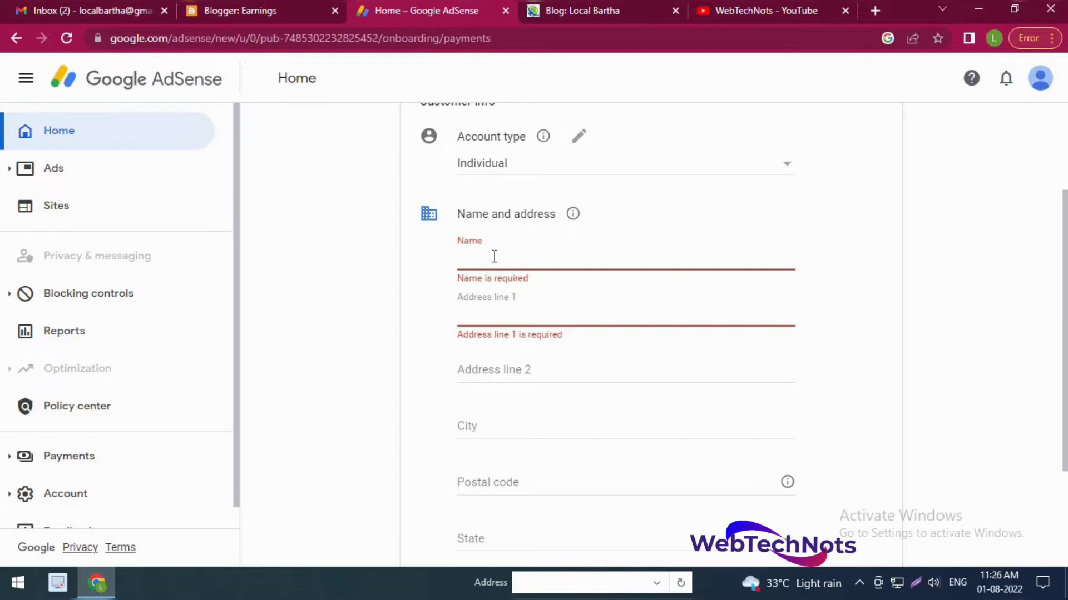
type("L")
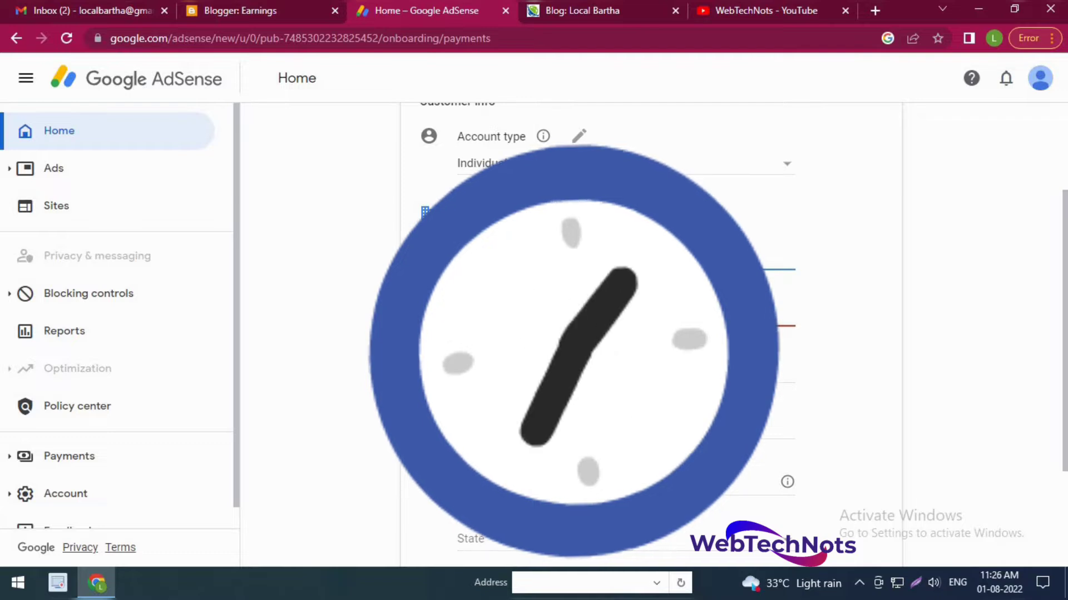
left_click(612, 315)
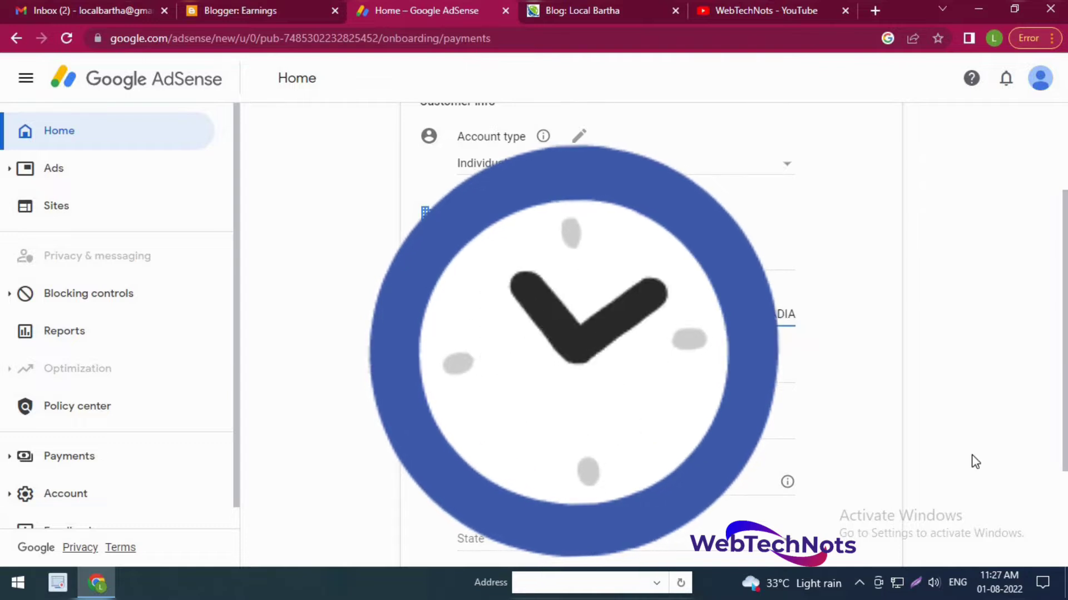
scroll(973, 462, "down", 1)
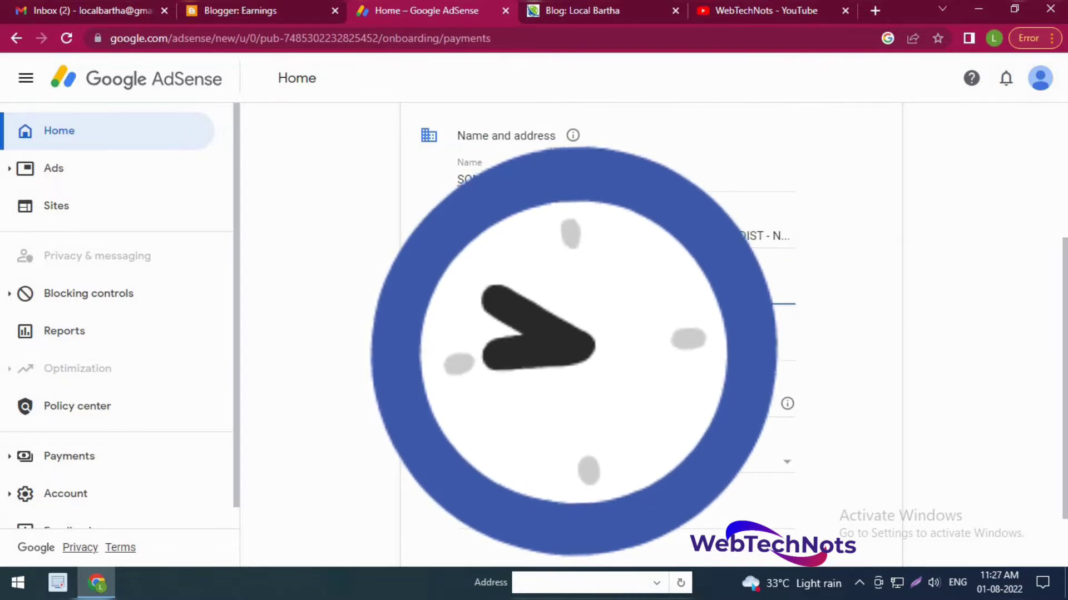
triple_click(490, 180)
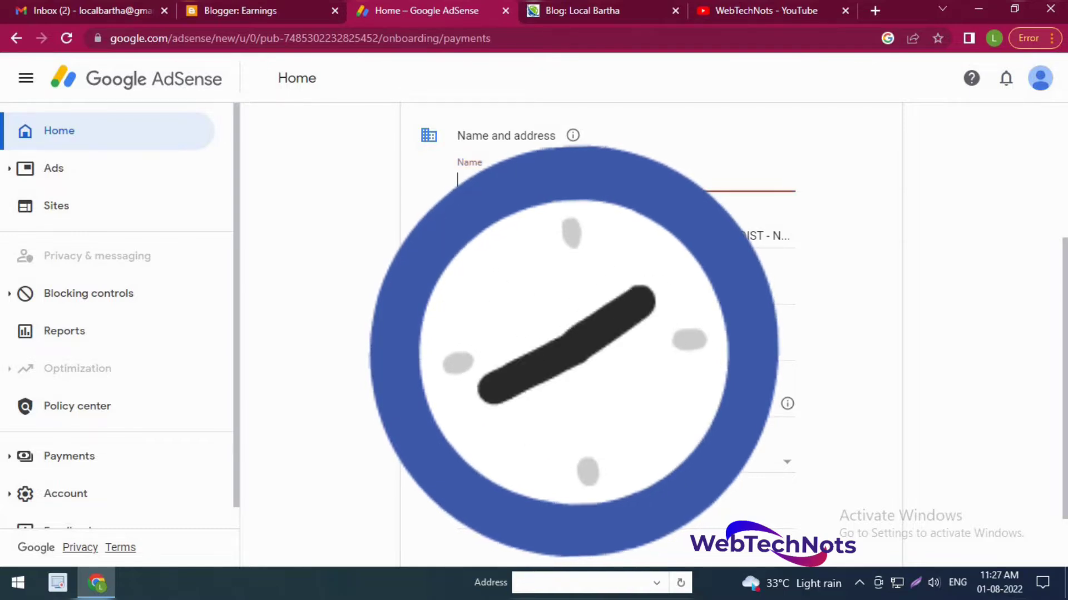
type("K")
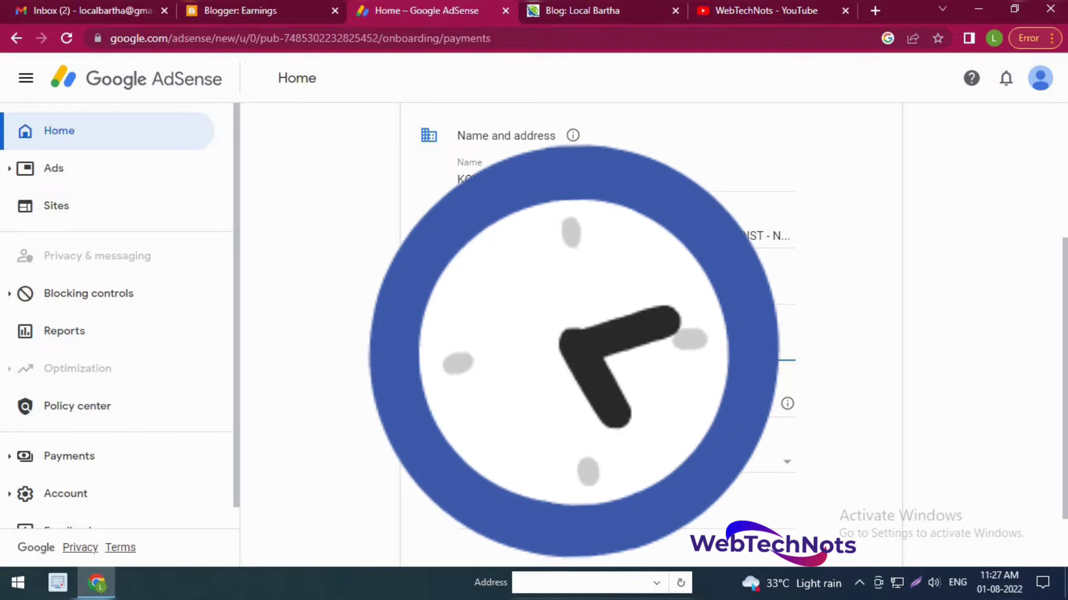
Complete the remaining address and contact fields and submit the customer information
scroll(595, 333, "down", 1)
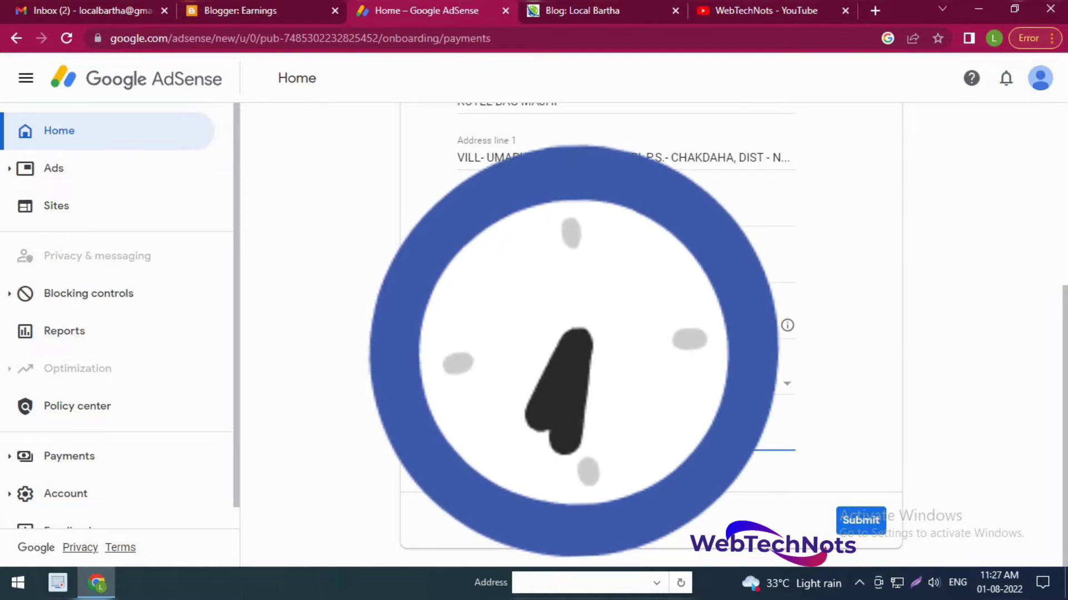
scroll(625, 345, "up", 3)
scroll(625, 345, "down", 2)
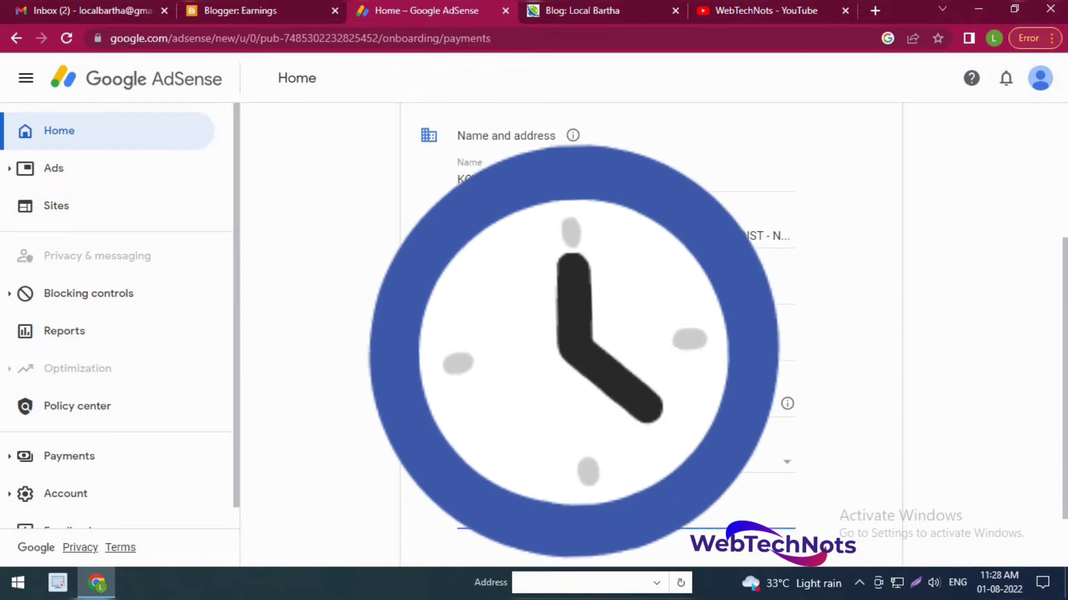
left_click(612, 292)
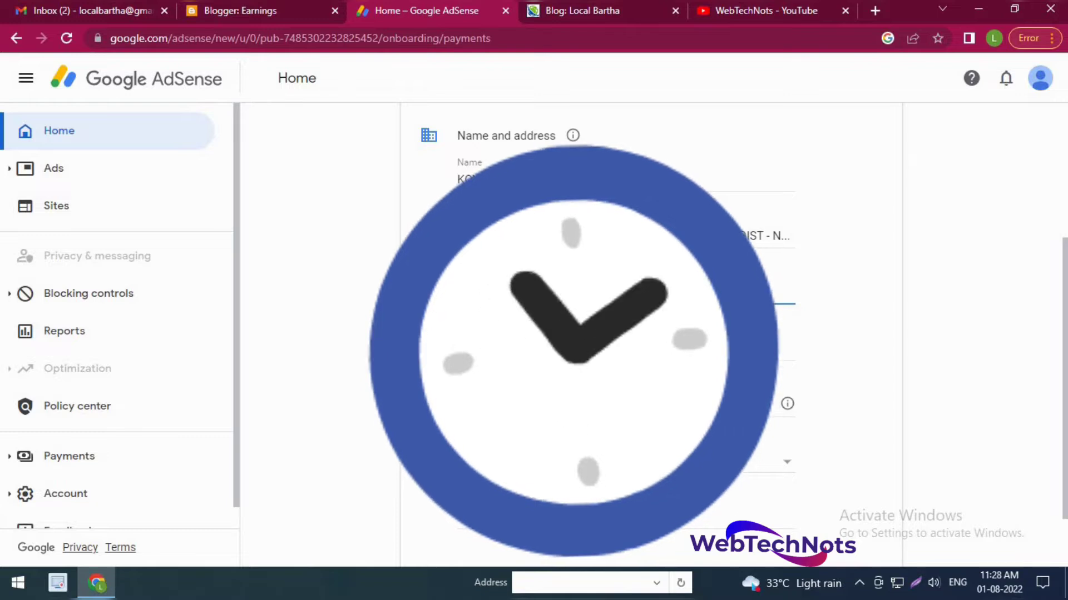
scroll(625, 333, "down", 2)
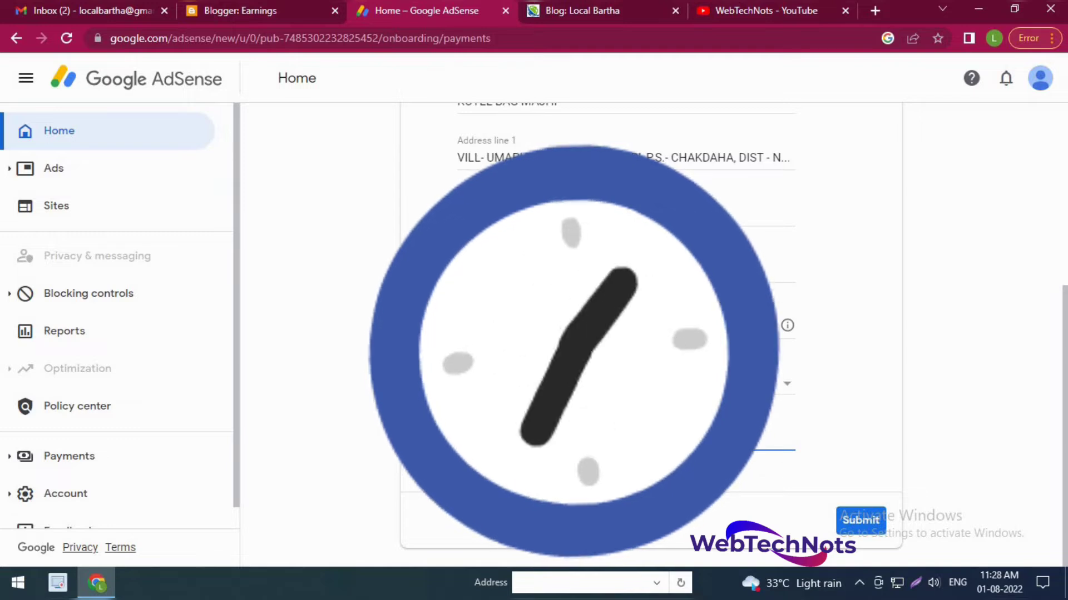
left_click(861, 519)
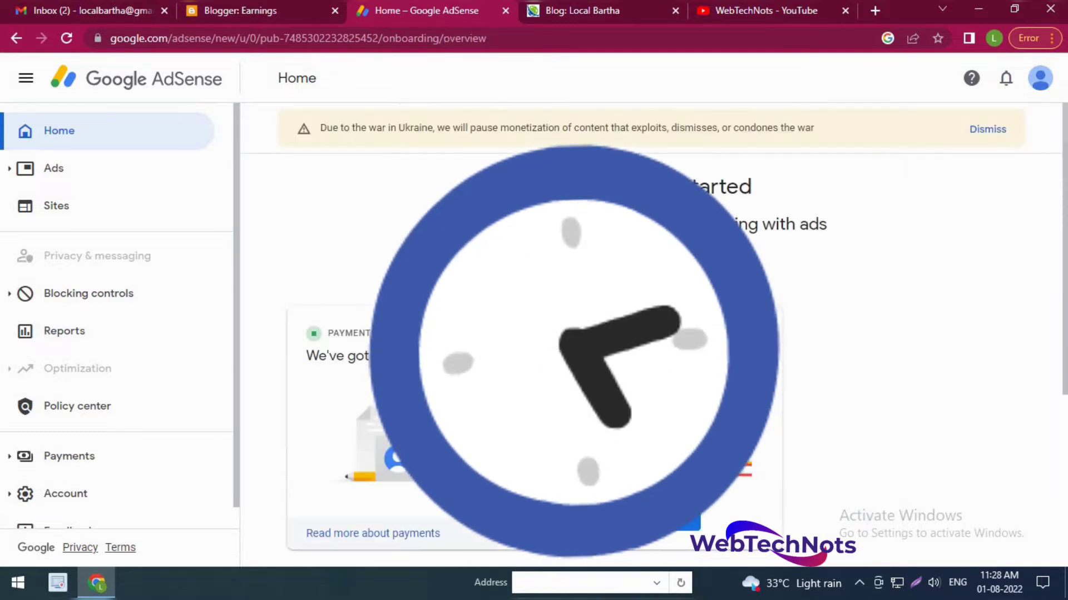
Open the ad settings preview for localbartha.blogspot.com, turn on Auto ads and look through the mobile preview
scroll(445, 383, "down", 3)
left_click(662, 362)
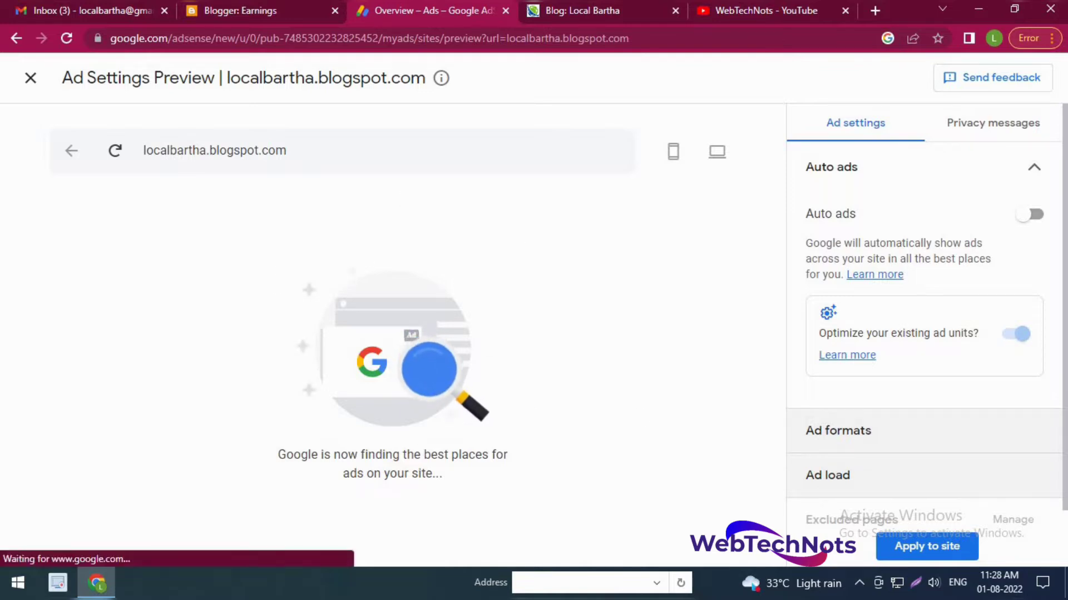
left_click(1033, 216)
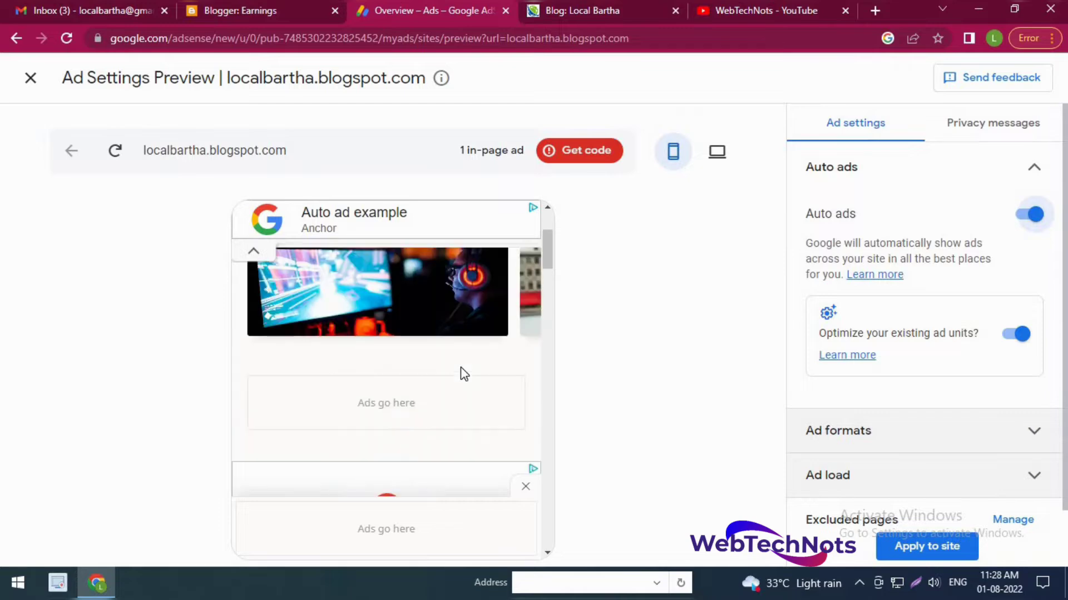
scroll(461, 368, "down", 10)
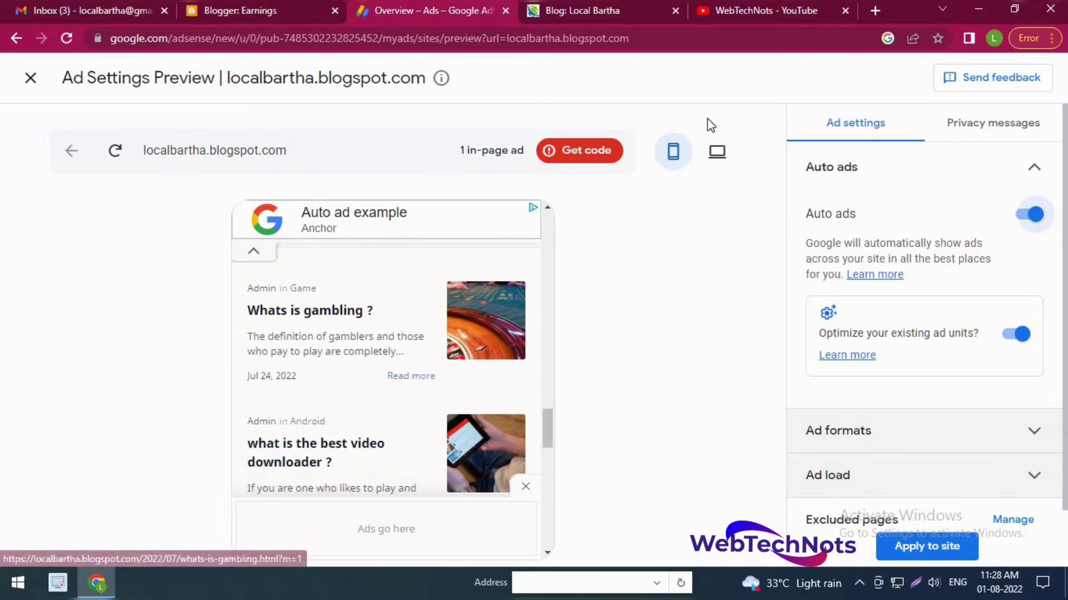
Get the AdSense code for the site and copy the complete script snippet
left_click(589, 161)
left_click(240, 333)
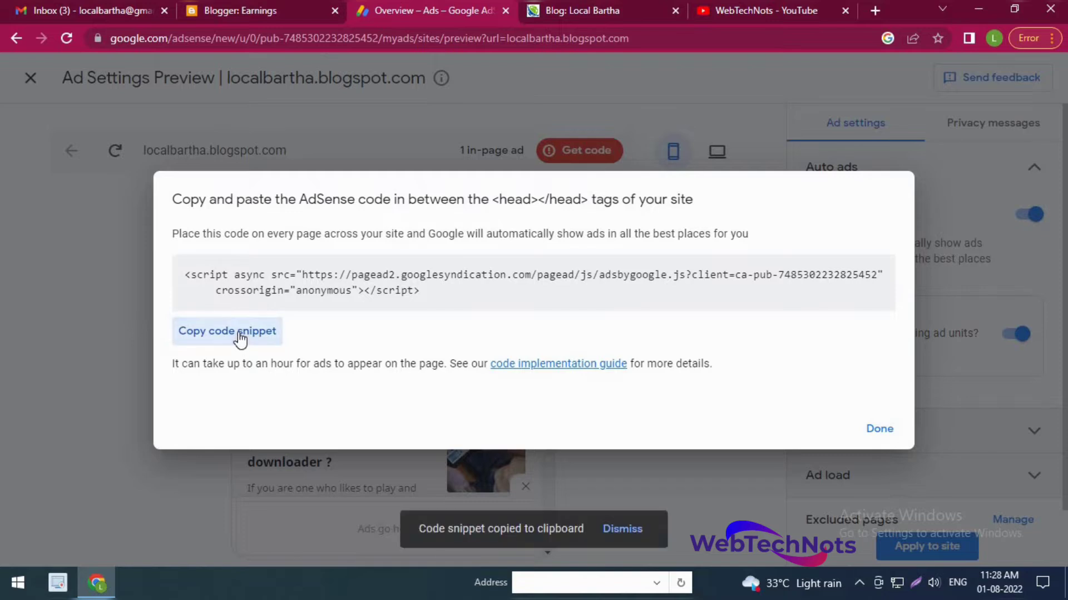
left_click_drag(186, 280, 440, 296)
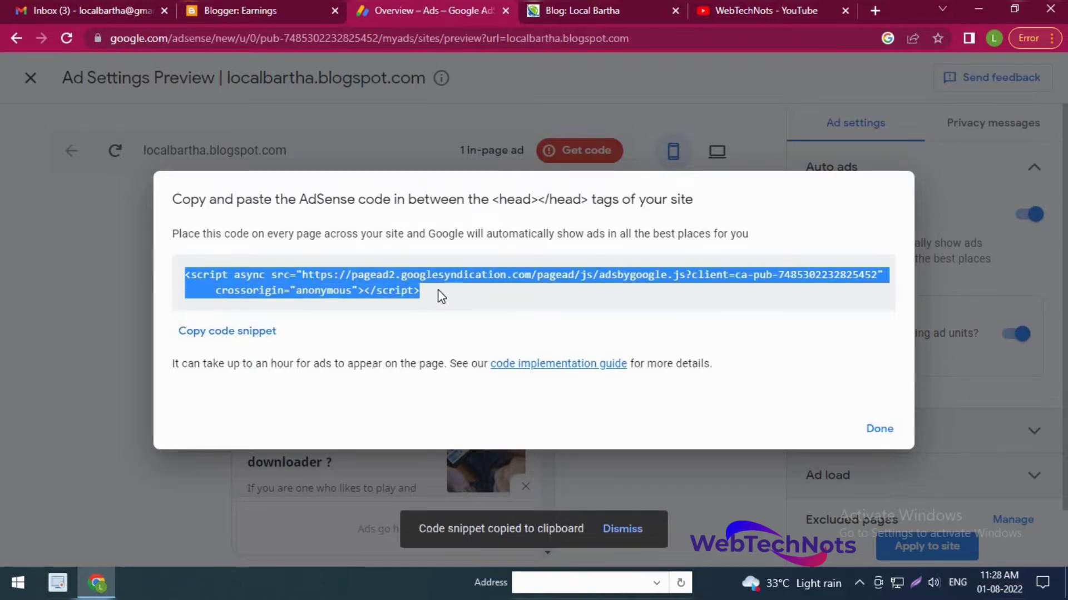
right_click(361, 278)
left_click(389, 289)
Switch to Blogger and open the blog theme's HTML for editing
left_click(238, 7)
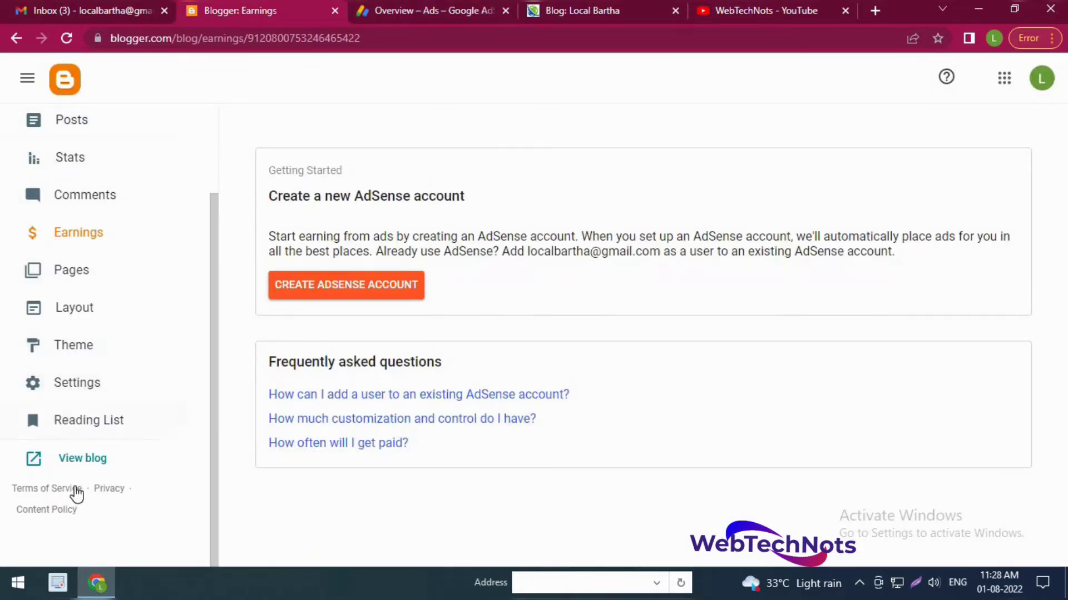
left_click(76, 346)
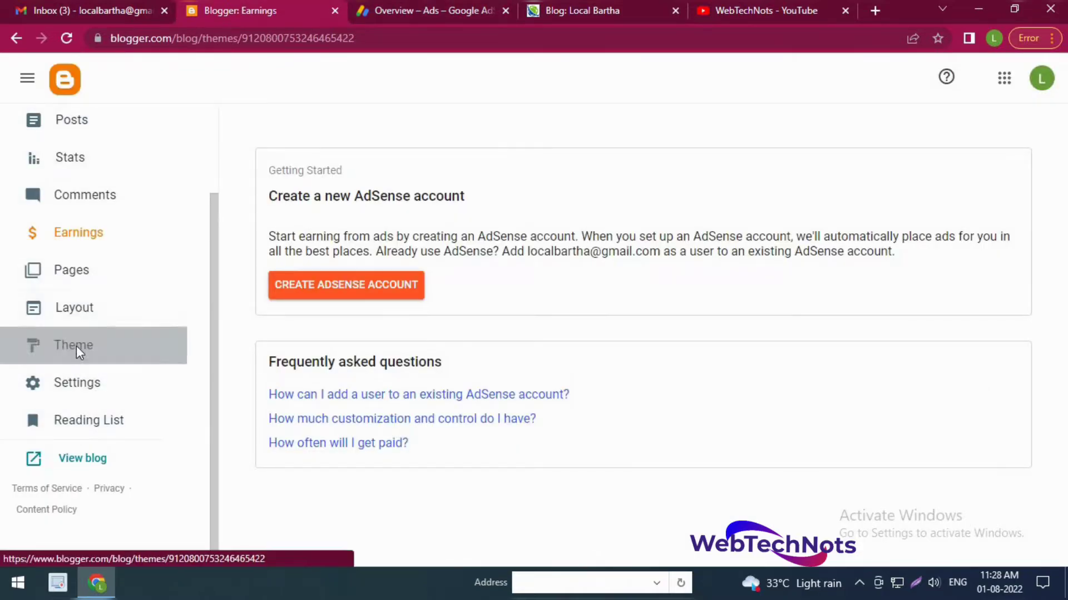
left_click(528, 225)
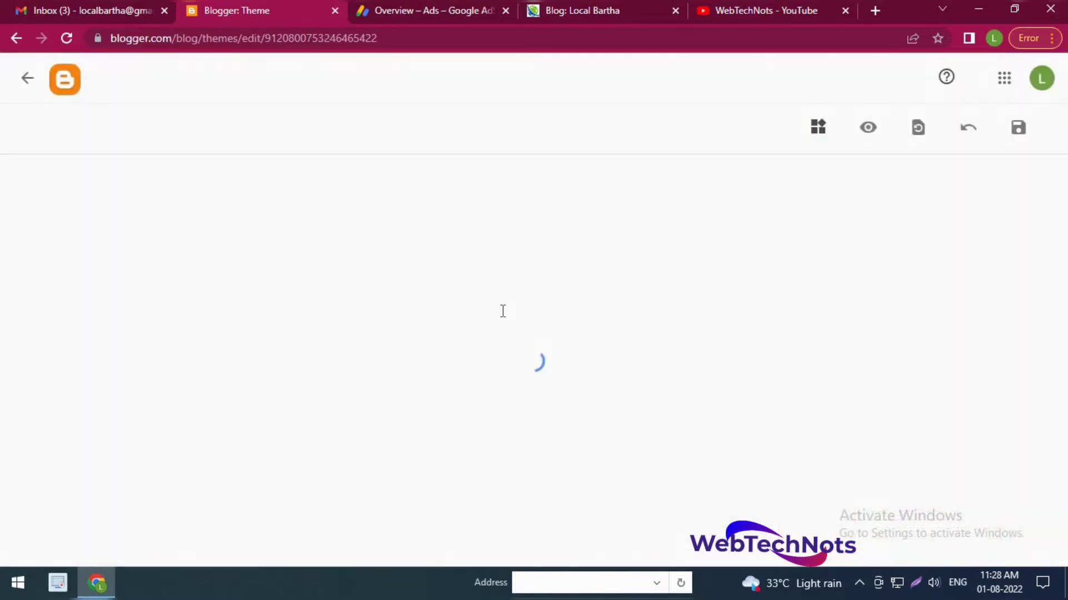
Paste the AdSense script just below the opening head tag, save the theme and leave the HTML editor
scroll(174, 360, "down", 4)
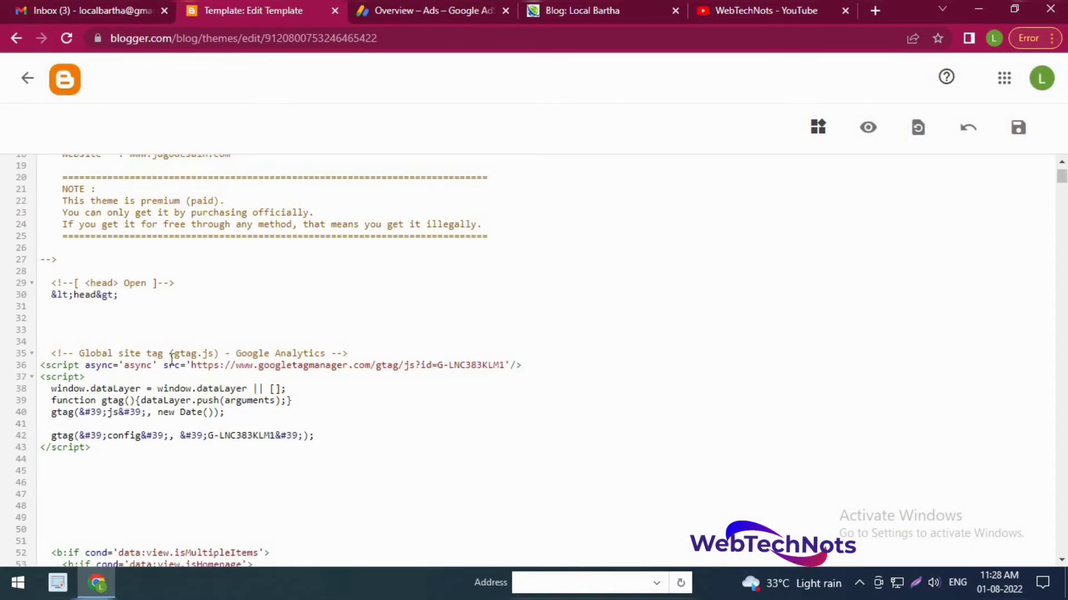
right_click(111, 328)
left_click(166, 132)
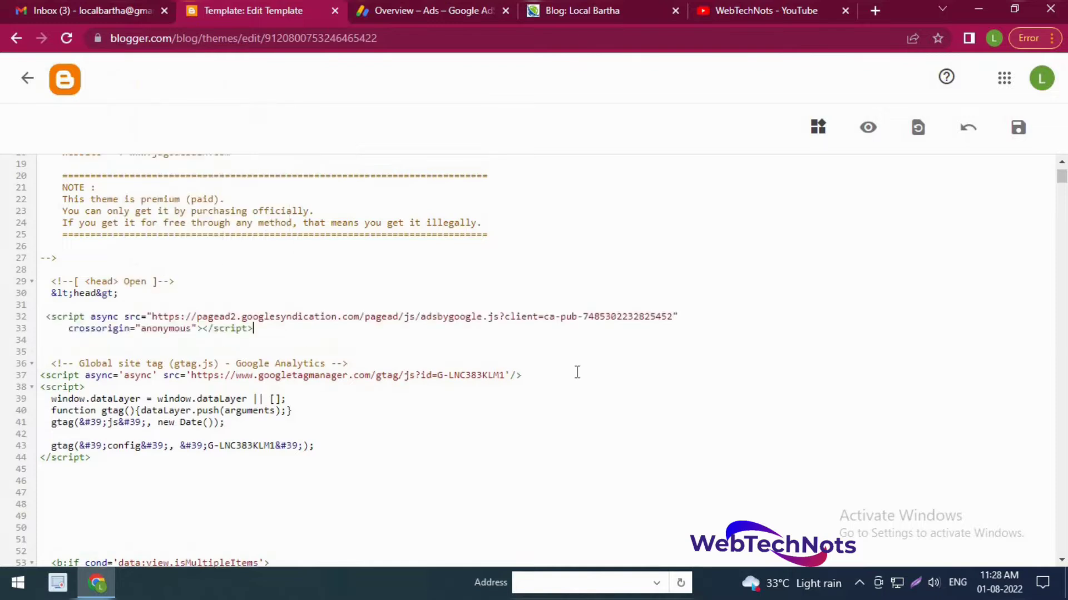
left_click(1023, 129)
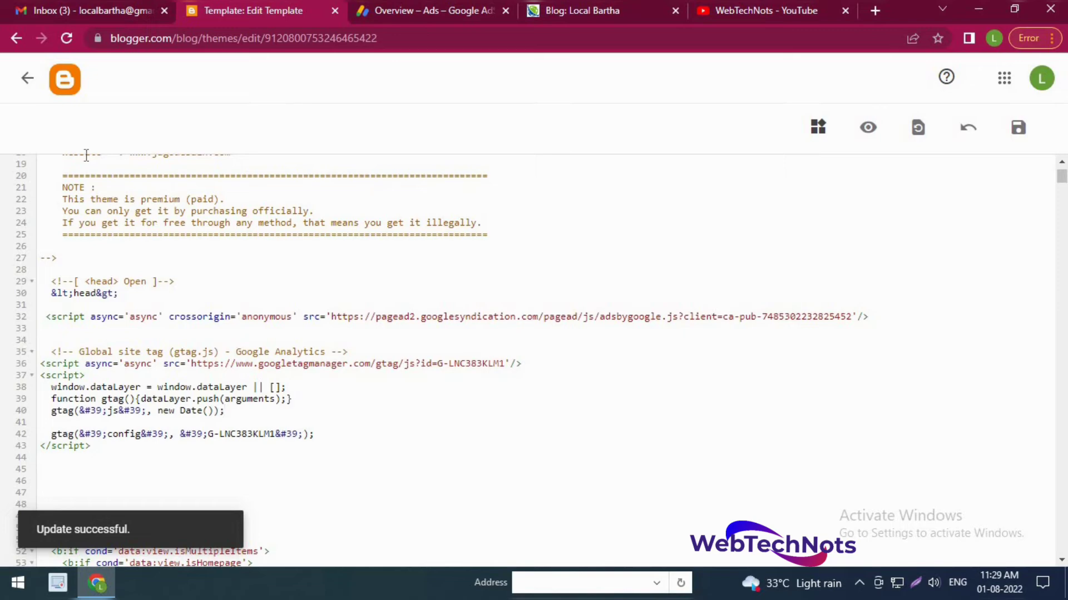
left_click(24, 79)
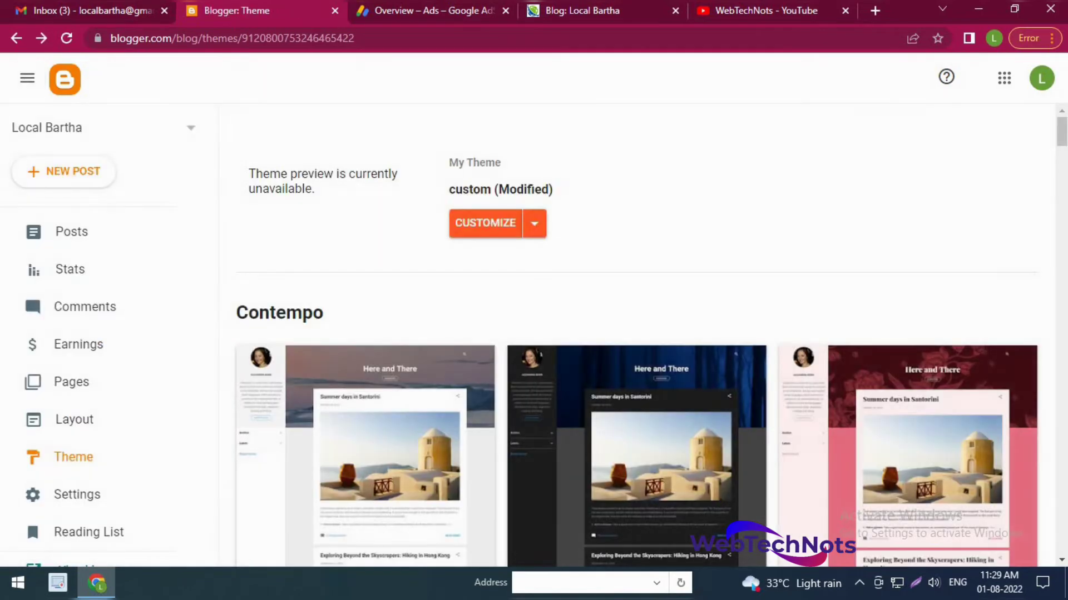
Return to AdSense, close the code dialog and review the blog's ad preview in mobile and desktop view
left_click(588, 7)
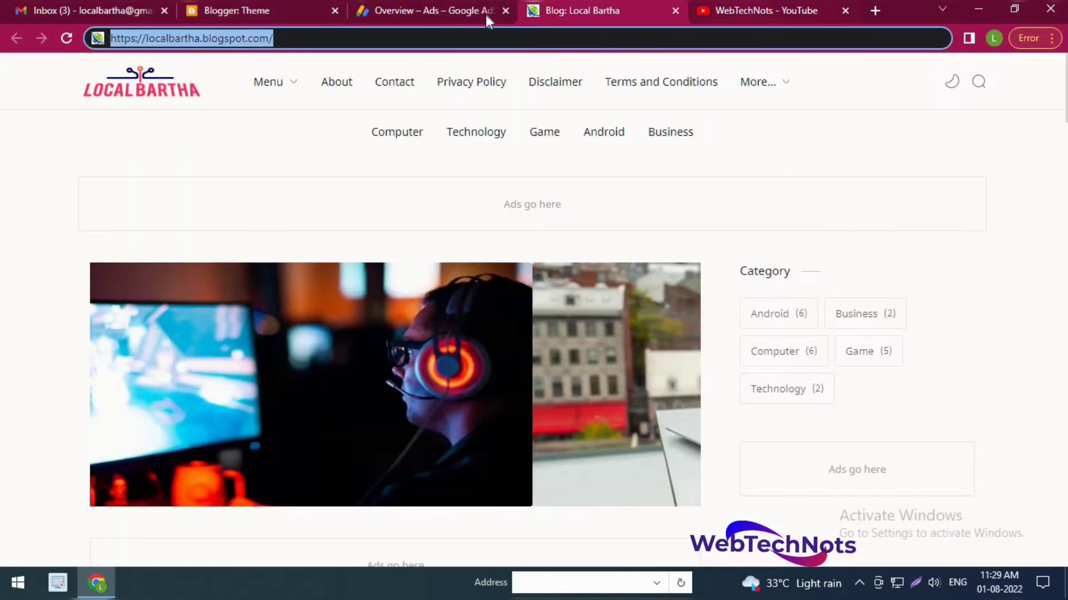
left_click(427, 8)
left_click(883, 429)
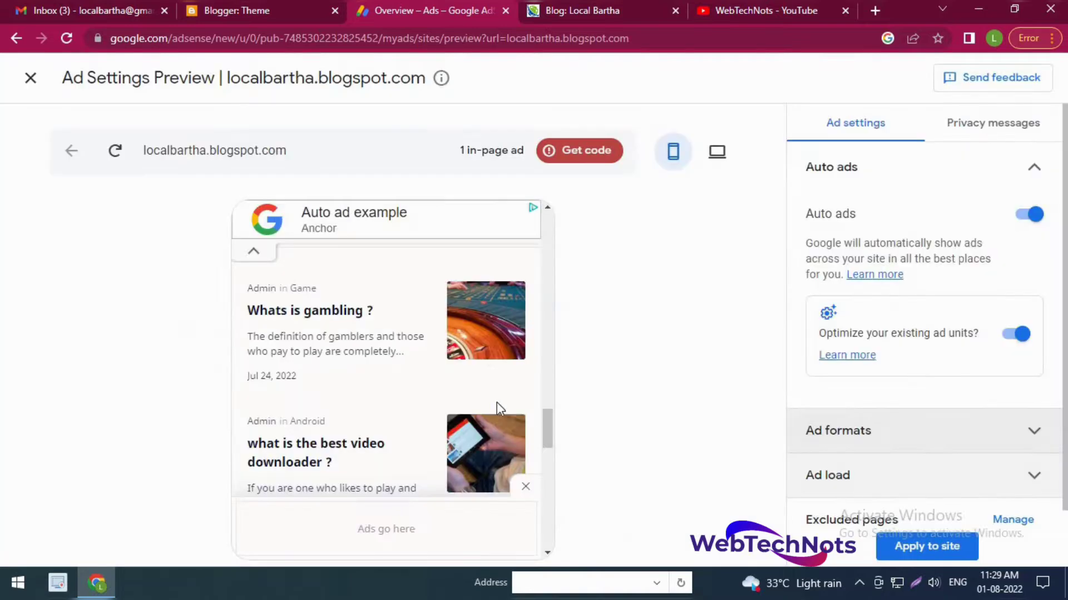
scroll(411, 387, "down", 4)
scroll(411, 383, "down", 6)
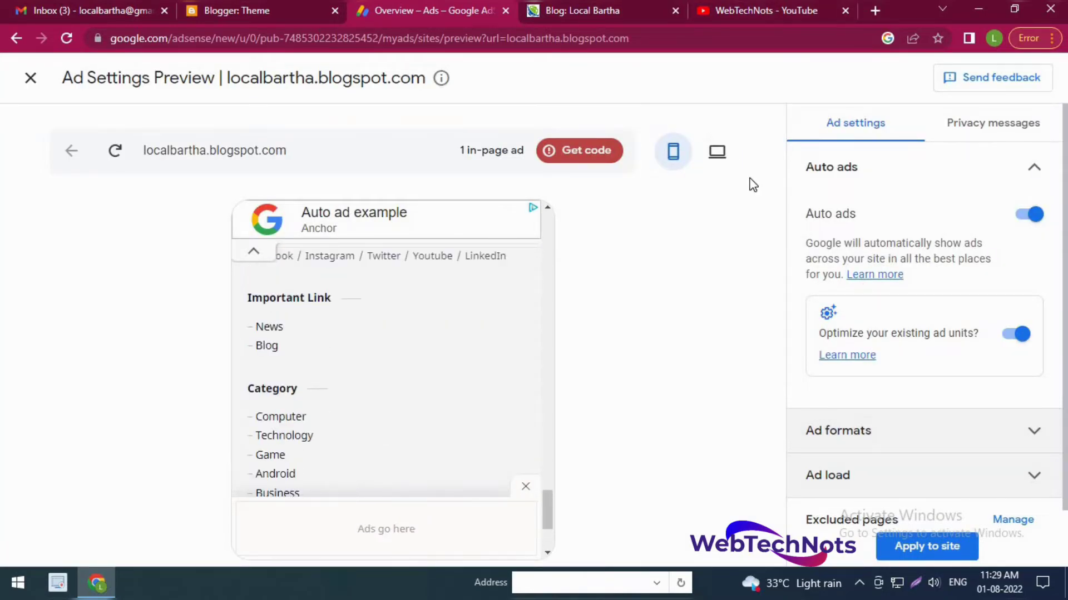
left_click(721, 157)
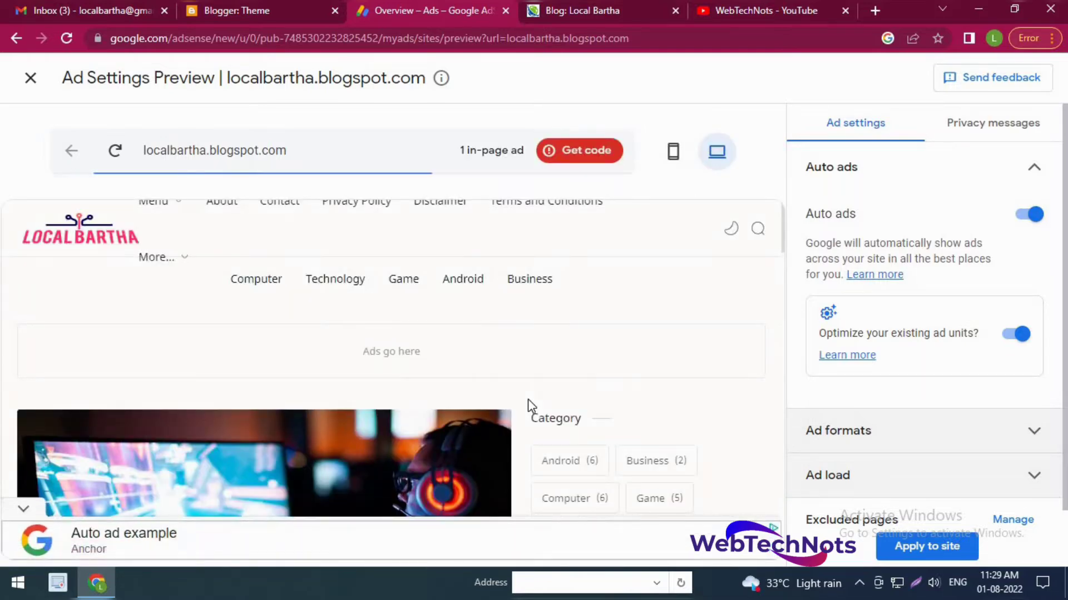
scroll(515, 355, "down", 3)
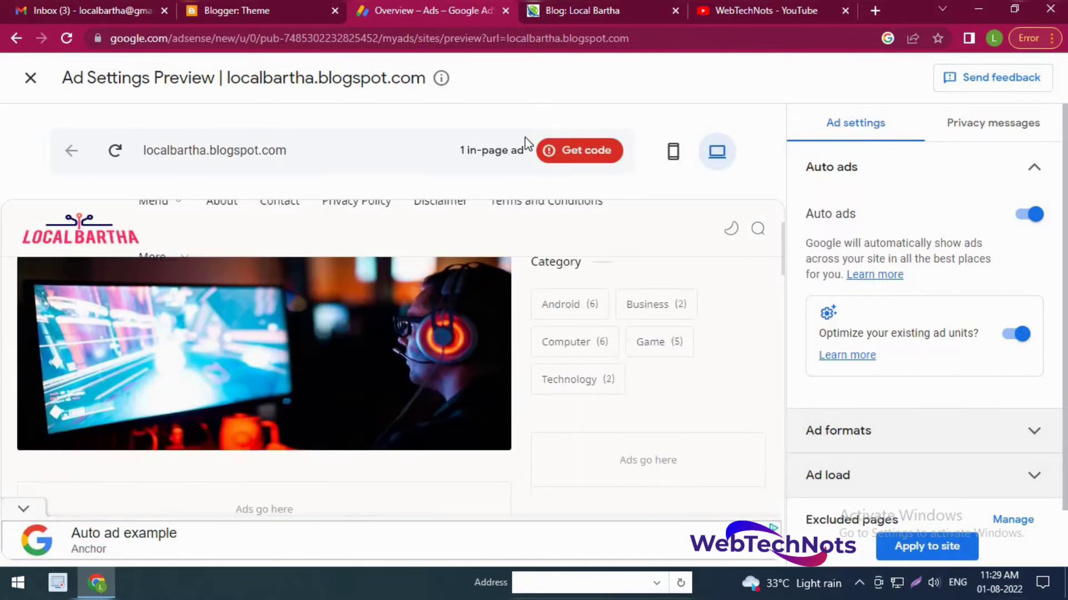
Examine the ad placements in the mobile preview on the home page and in the post "What computer is best for gaming ?"
left_click(677, 152)
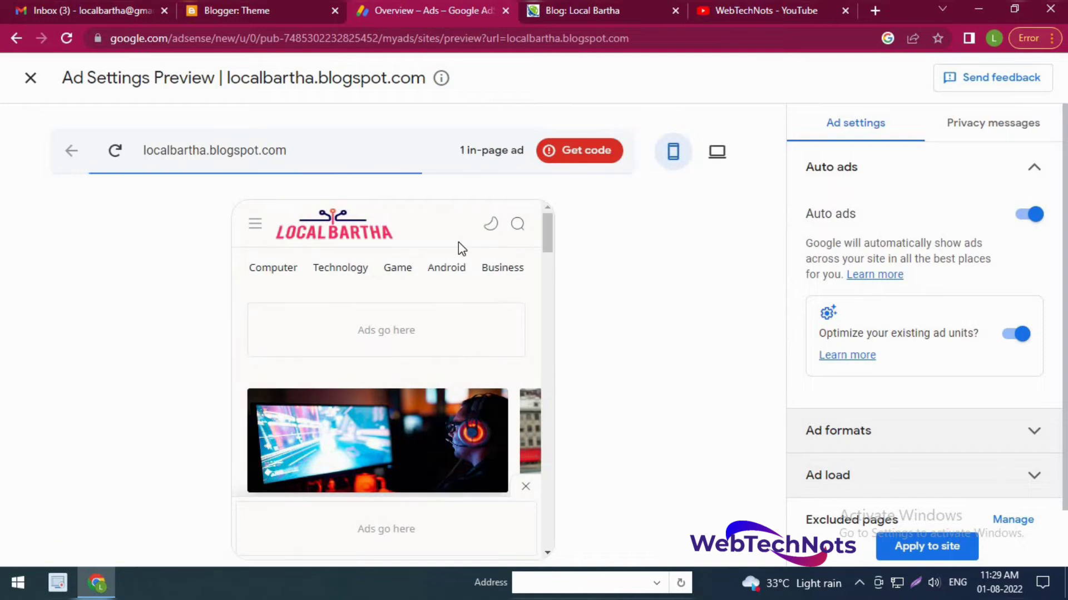
scroll(361, 374, "down", 1)
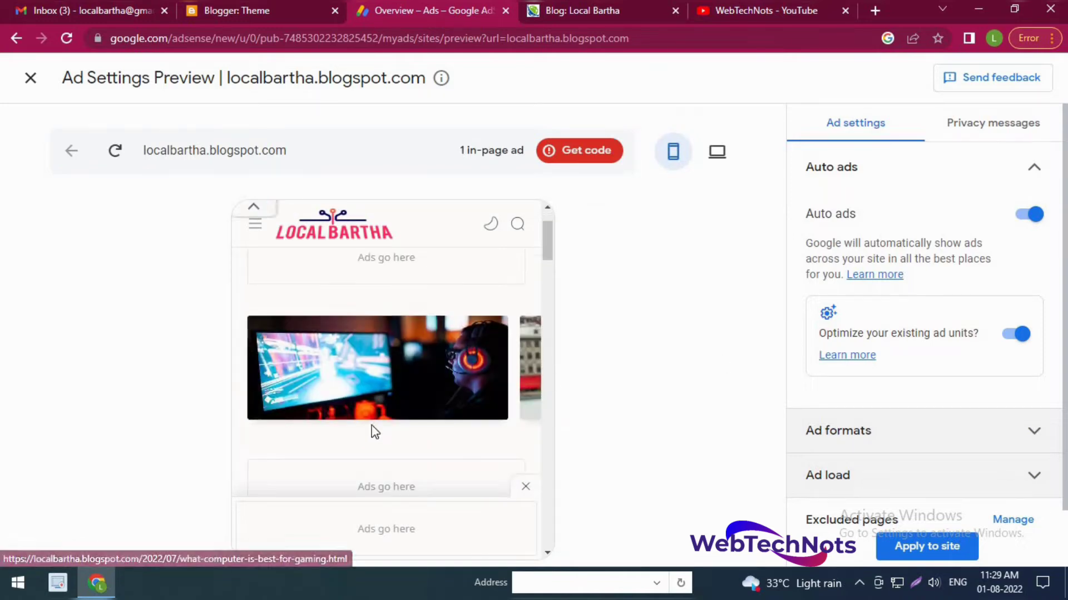
left_click(374, 370)
left_click(528, 214)
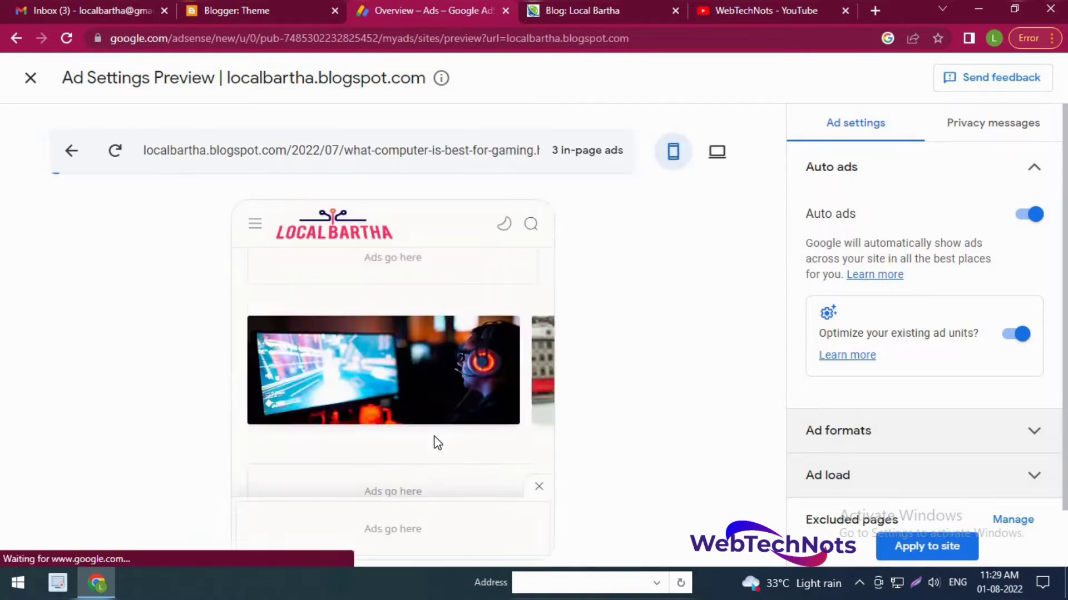
scroll(360, 375, "down", 5)
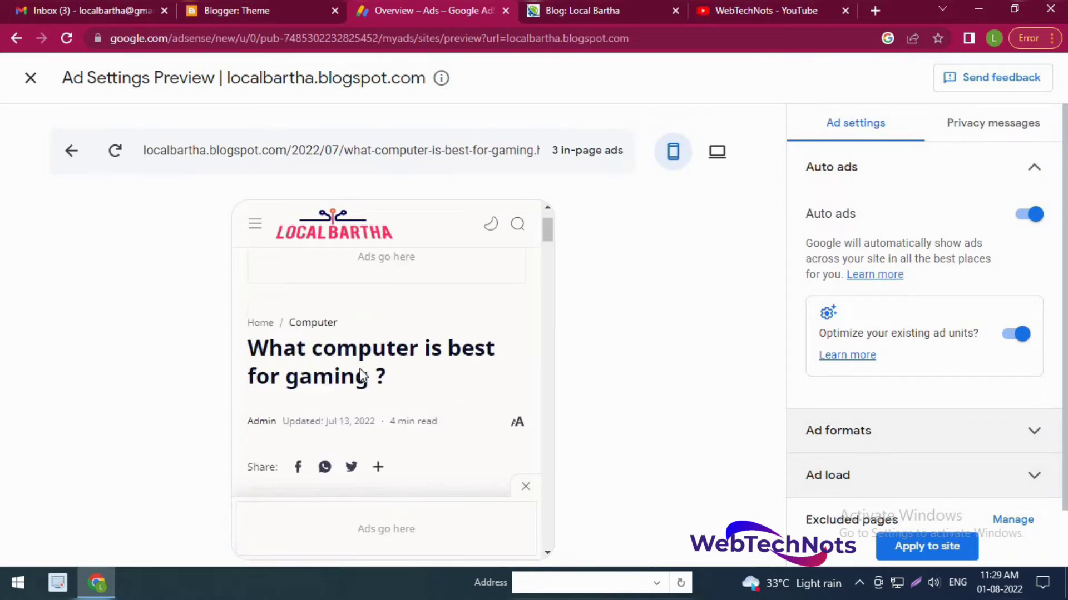
scroll(359, 369, "up", 3)
scroll(359, 369, "down", 3)
scroll(359, 368, "up", 3)
scroll(359, 369, "down", 3)
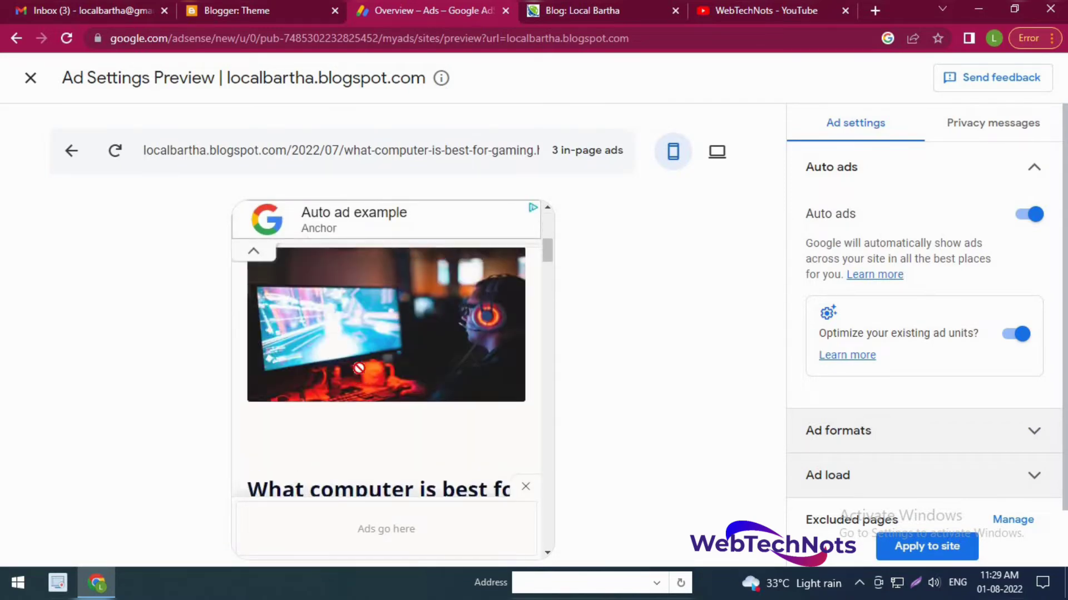
scroll(359, 369, "up", 4)
scroll(359, 369, "down", 10)
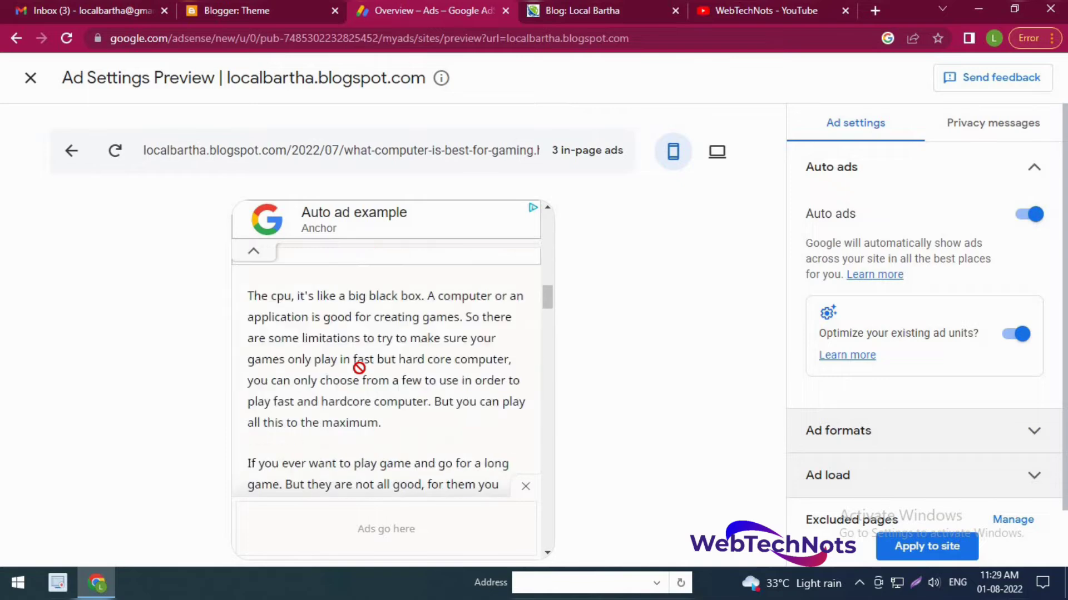
scroll(359, 368, "up", 10)
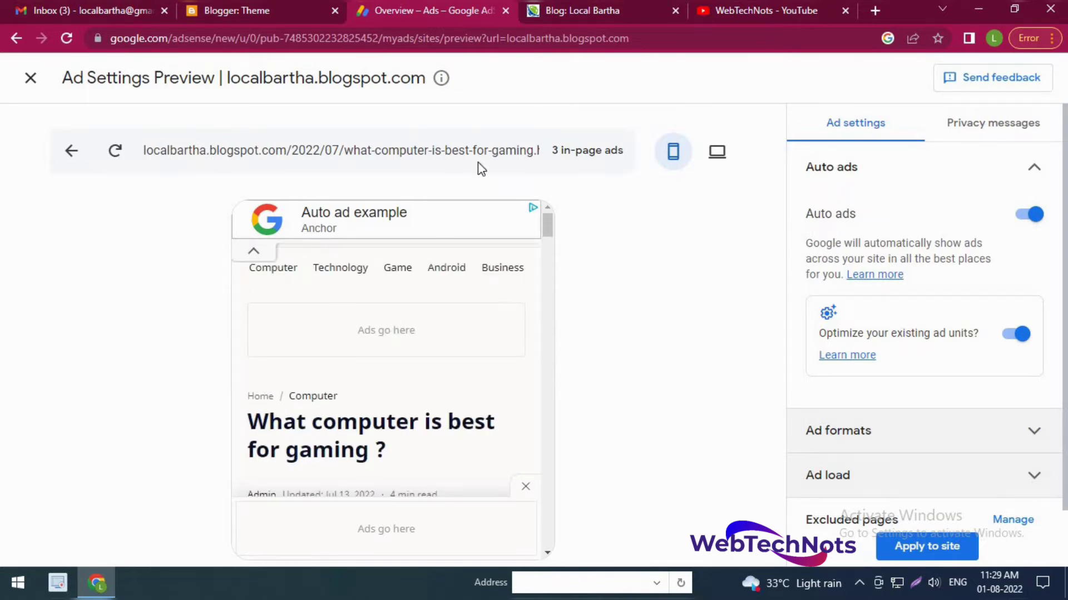
Switch to Blogger and open the blog's list of pages
left_click(272, 15)
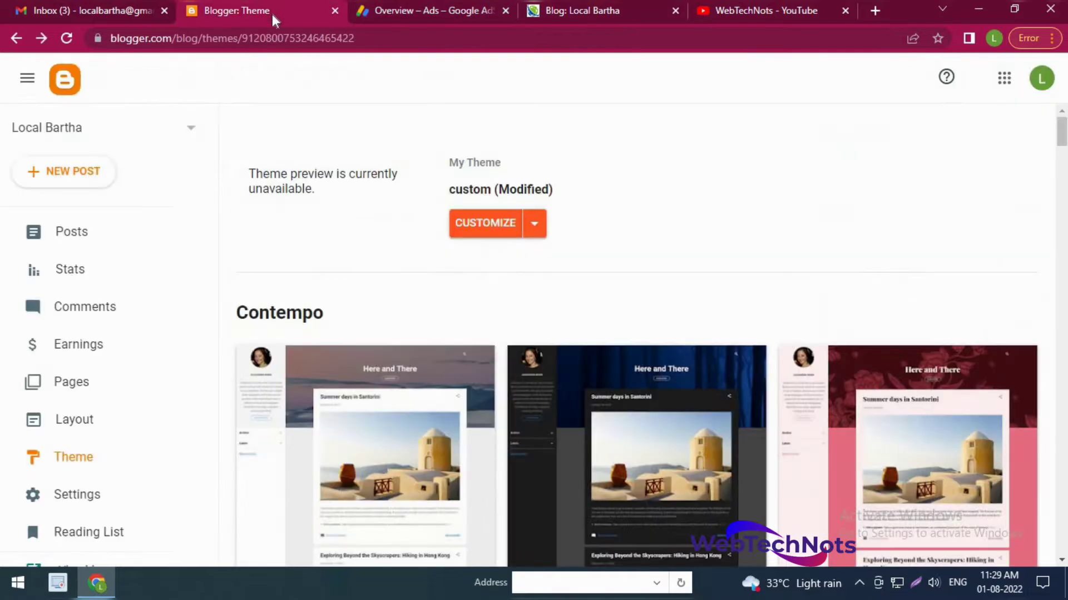
scroll(71, 390, "down", 1)
left_click(70, 305)
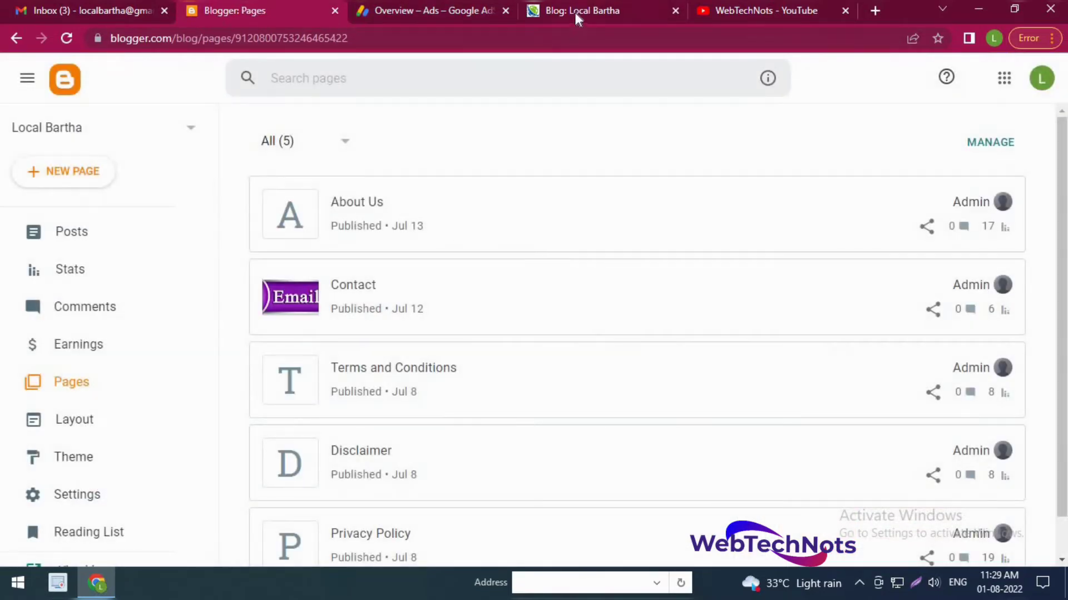
Switch to Gmail and copy the signed-in account's e-mail address from the account details
left_click(104, 23)
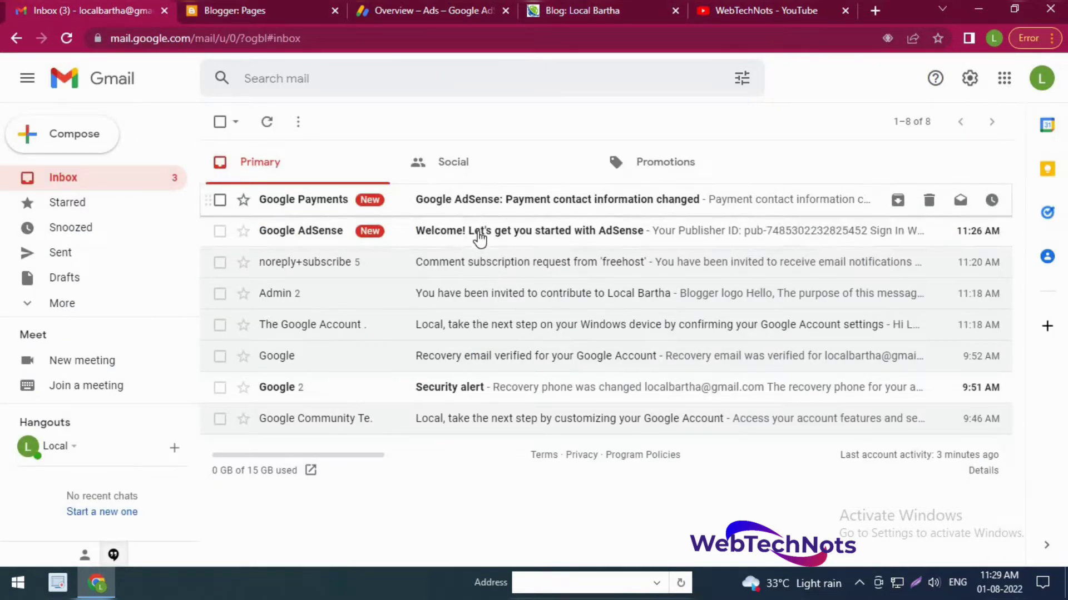
left_click(1042, 78)
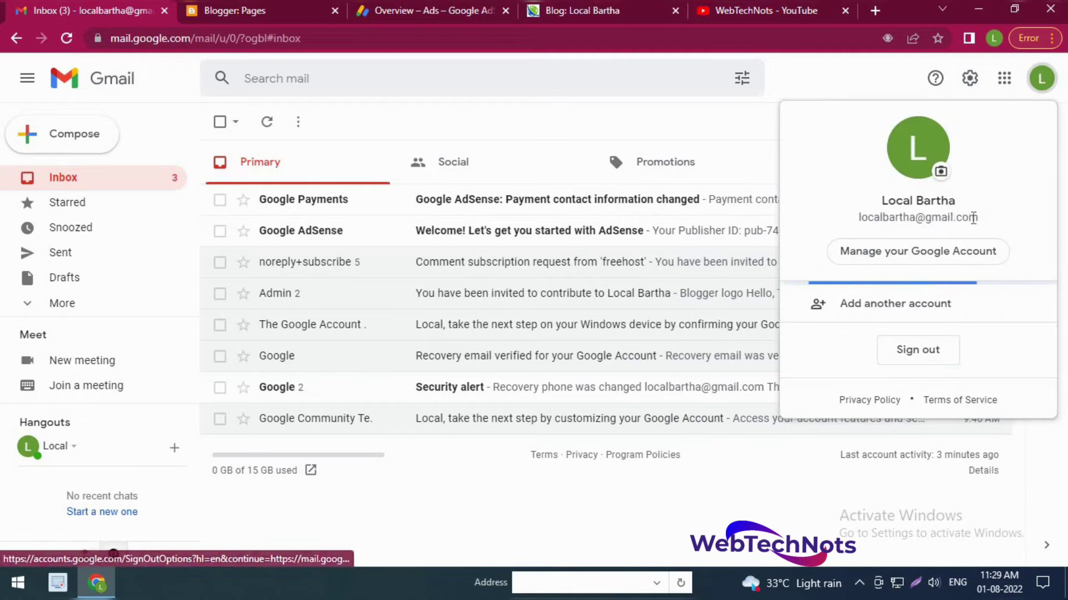
triple_click(859, 217)
key("ctrl+c")
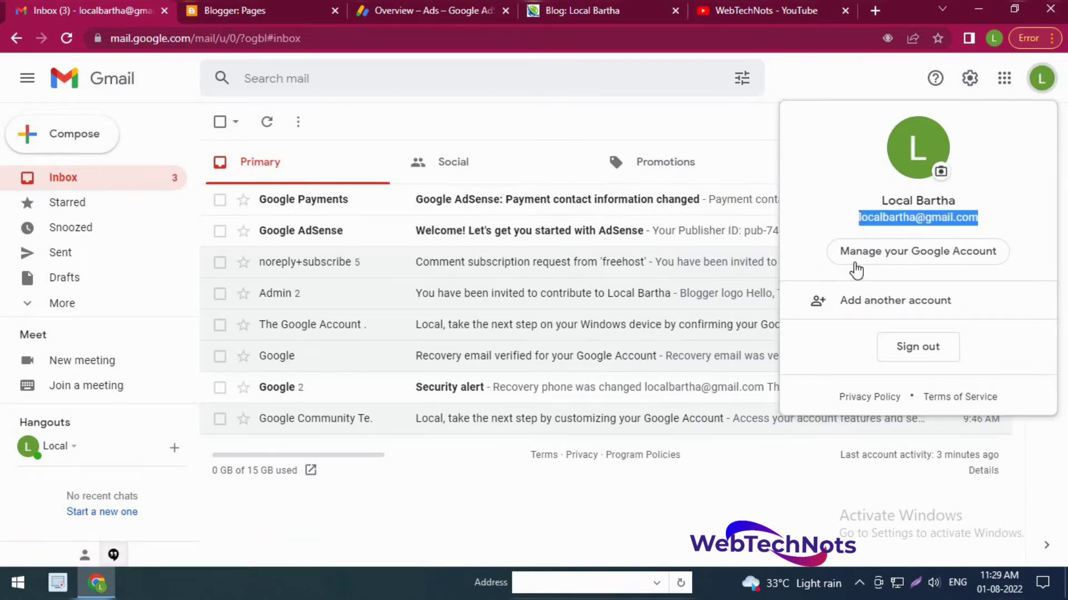
Return to Blogger, open the About Us page and replace the e-mail above "What's Our thing ?" with the copied address
left_click(252, 7)
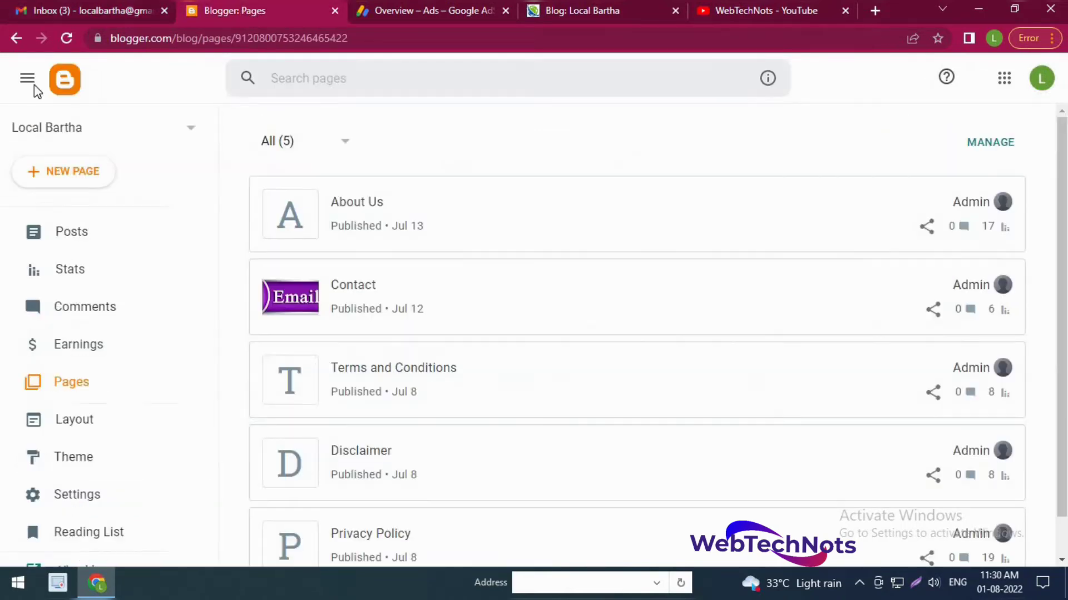
left_click(361, 204)
scroll(414, 365, "down", 3)
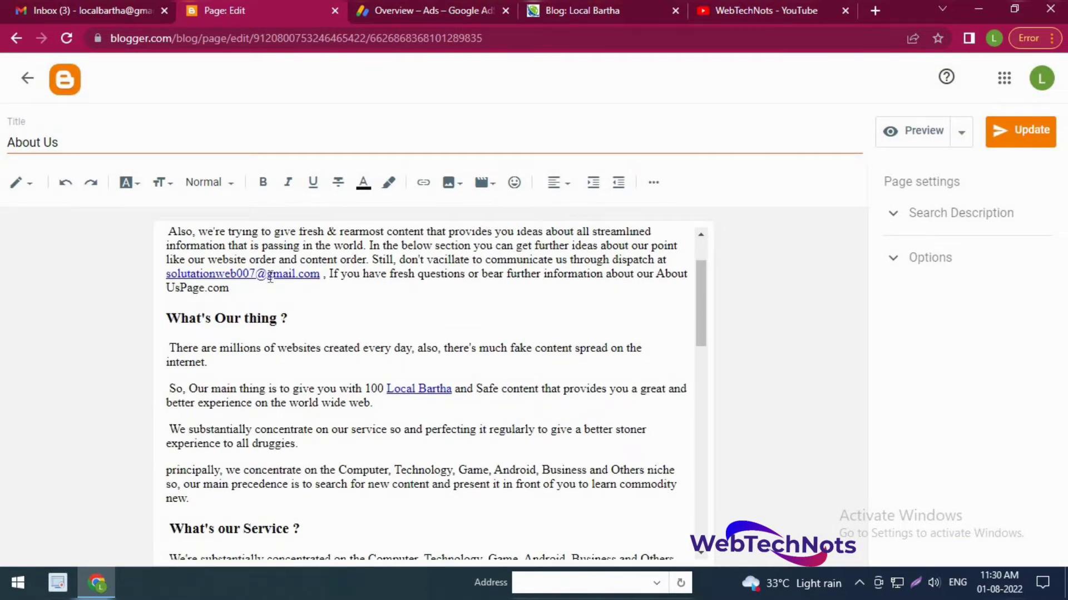
left_click_drag(321, 274, 166, 274)
key("ctrl+v")
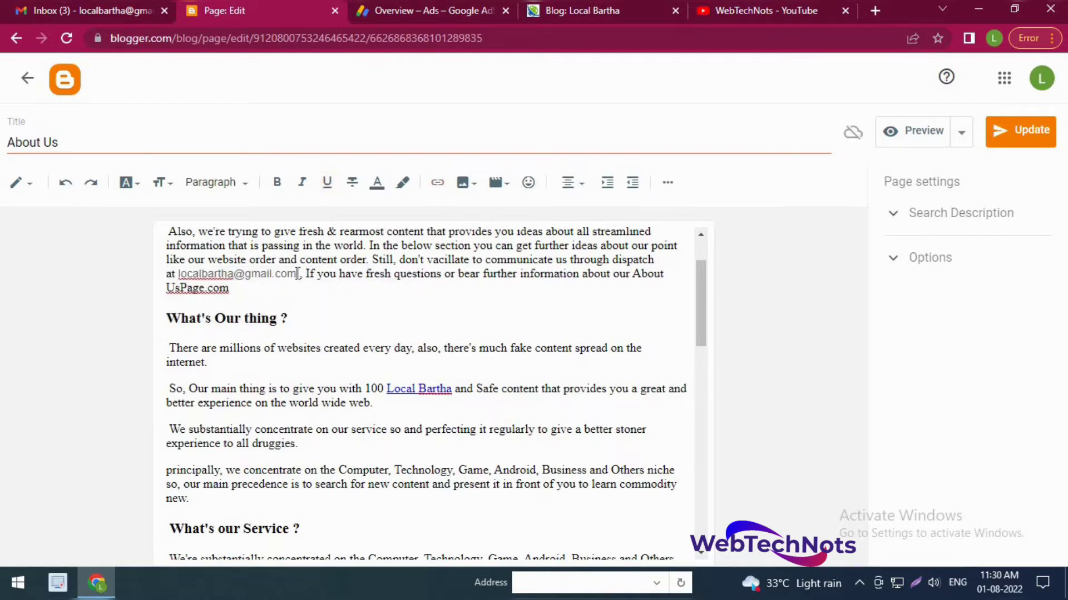
Turn the replaced e-mail address above "What's Our thing ?" into a link and stay on the page editor
left_click_drag(297, 274, 183, 273)
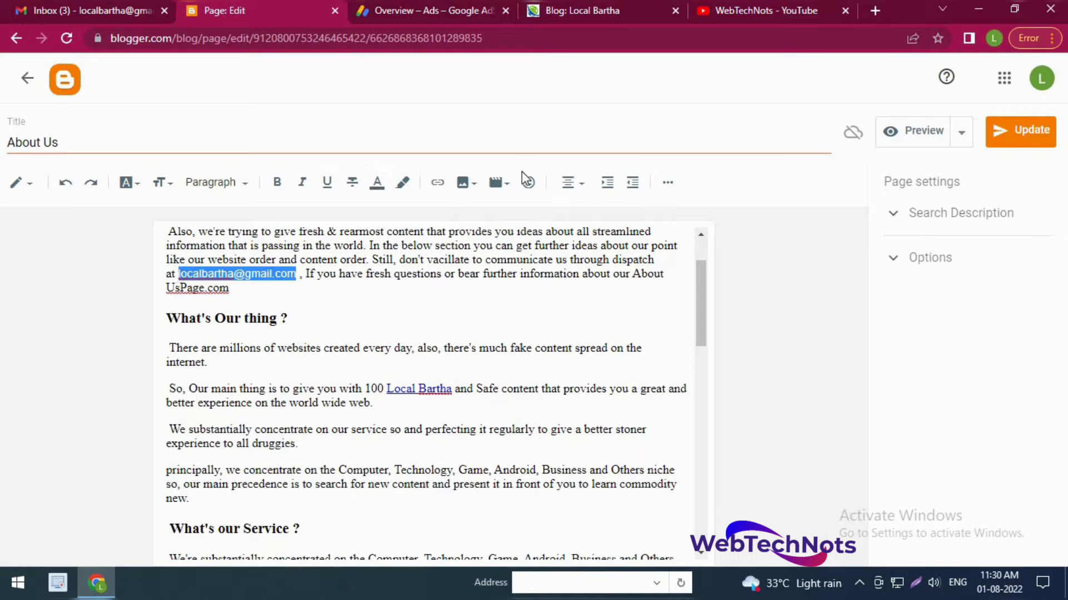
left_click(438, 184)
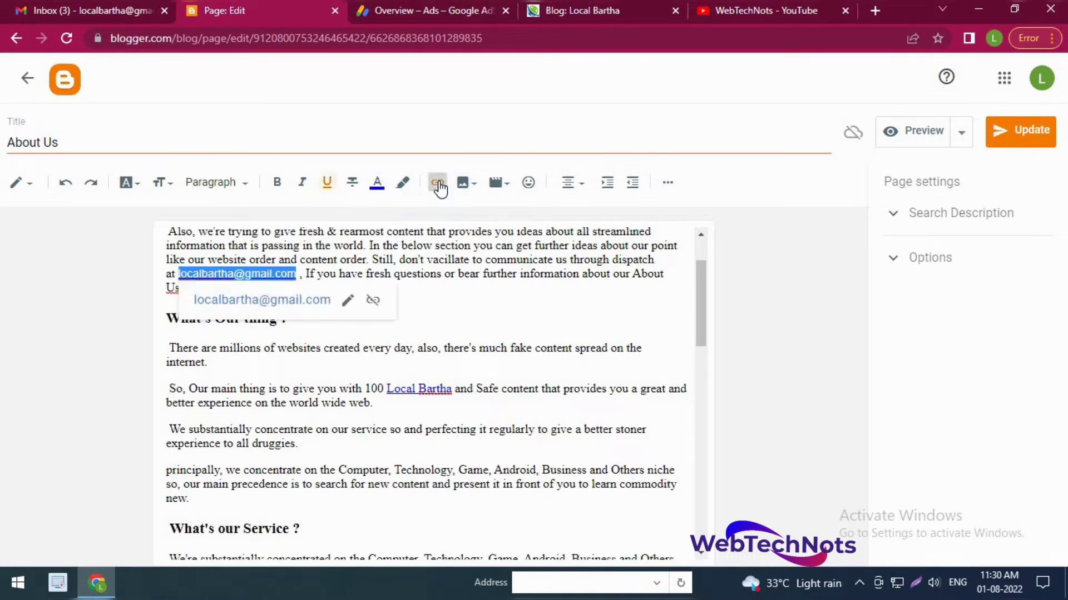
left_click(270, 302)
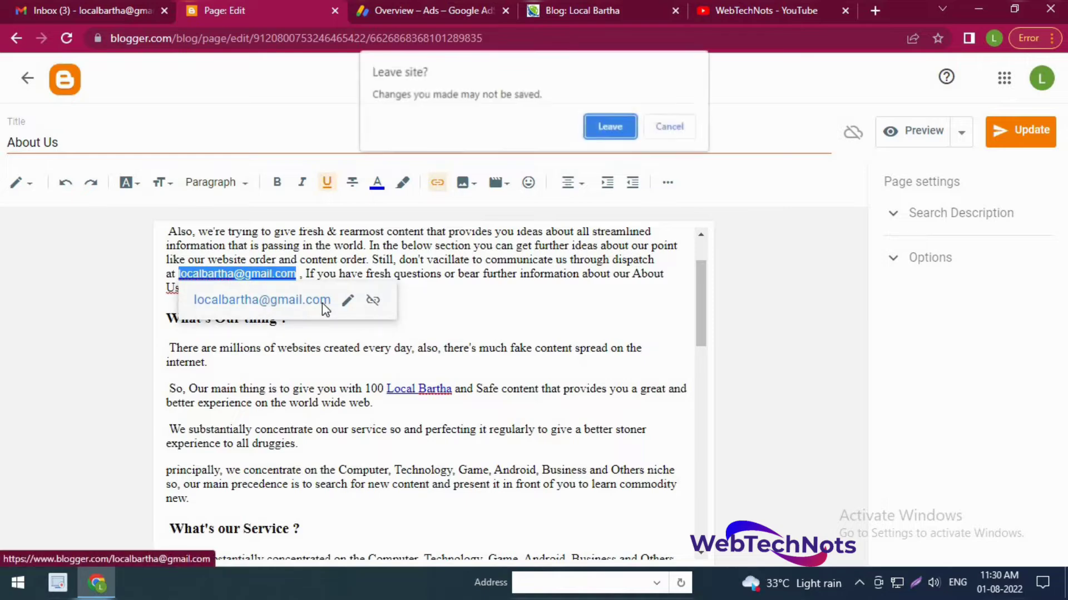
left_click(684, 130)
left_click(516, 333)
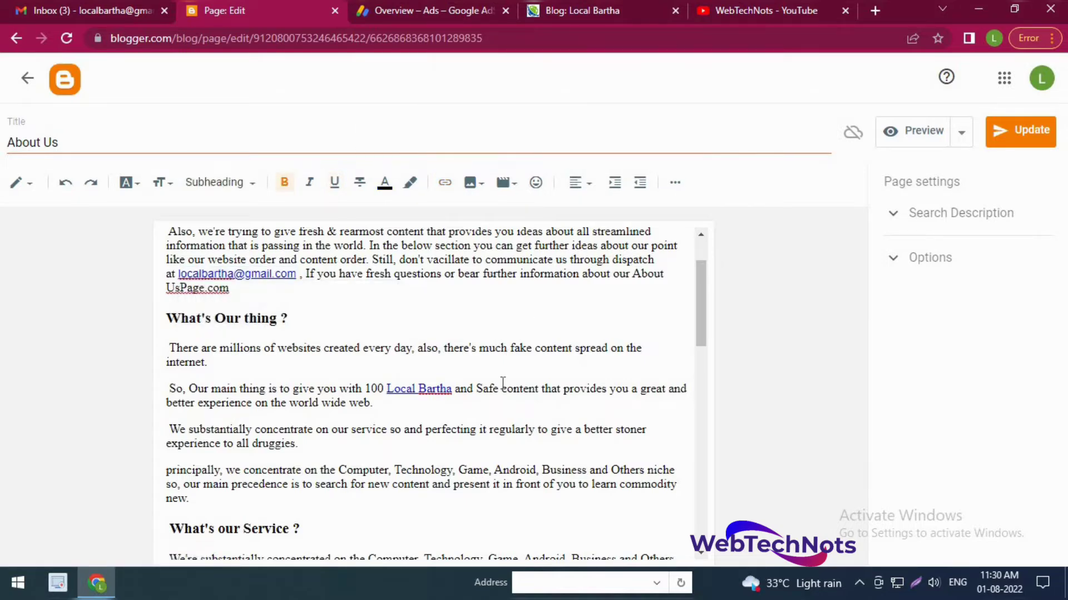
Replace the Dispatch e-mail under Admin's Contact Information with the copied account address and make it a link
scroll(502, 384, "down", 1)
scroll(502, 384, "up", 1)
scroll(503, 383, "down", 8)
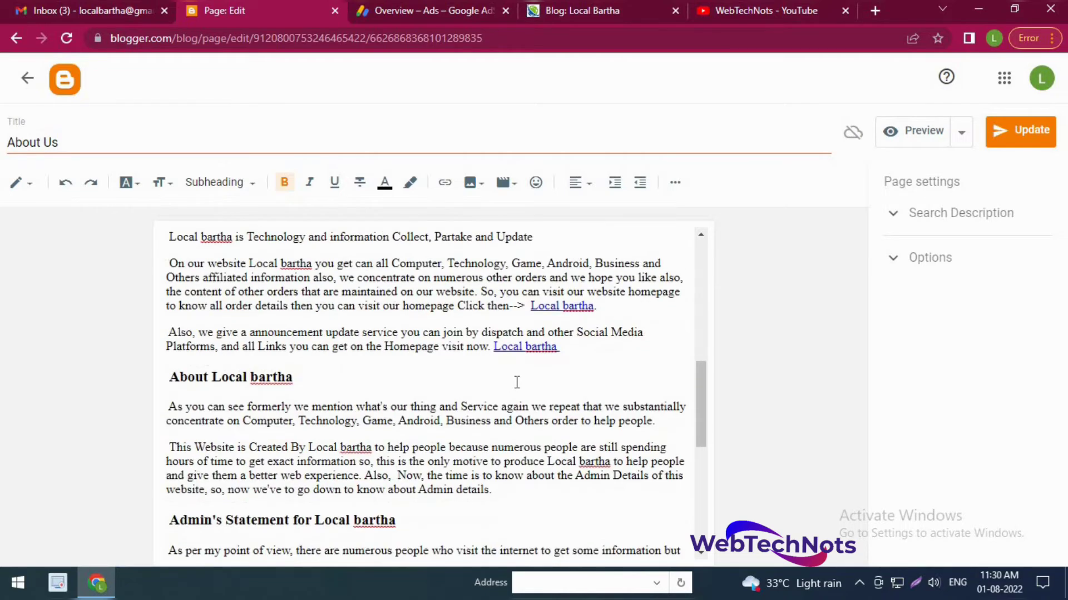
scroll(516, 382, "down", 6)
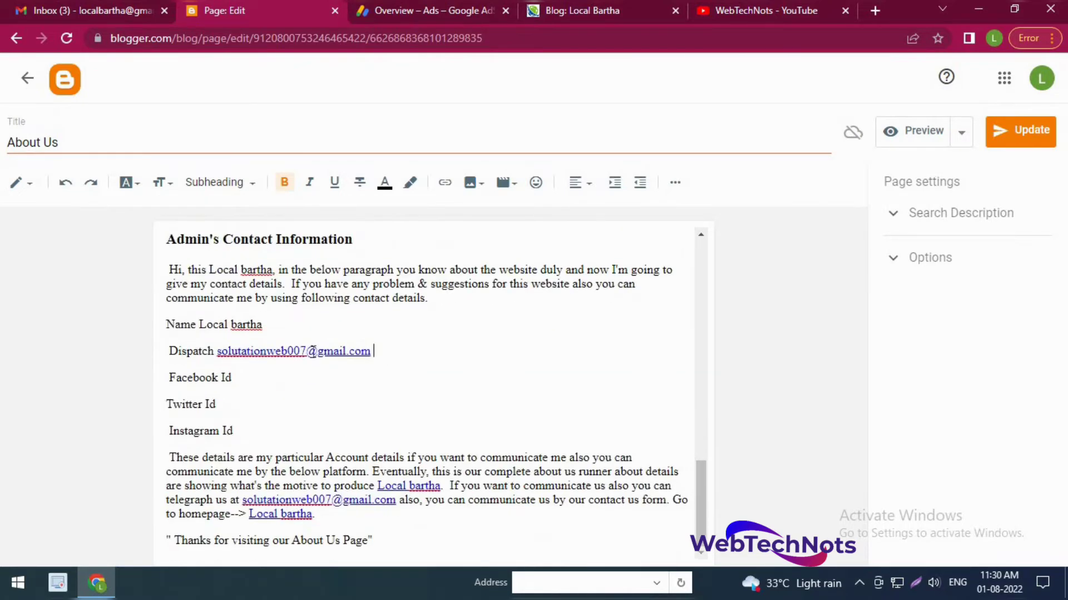
left_click_drag(312, 350, 241, 351)
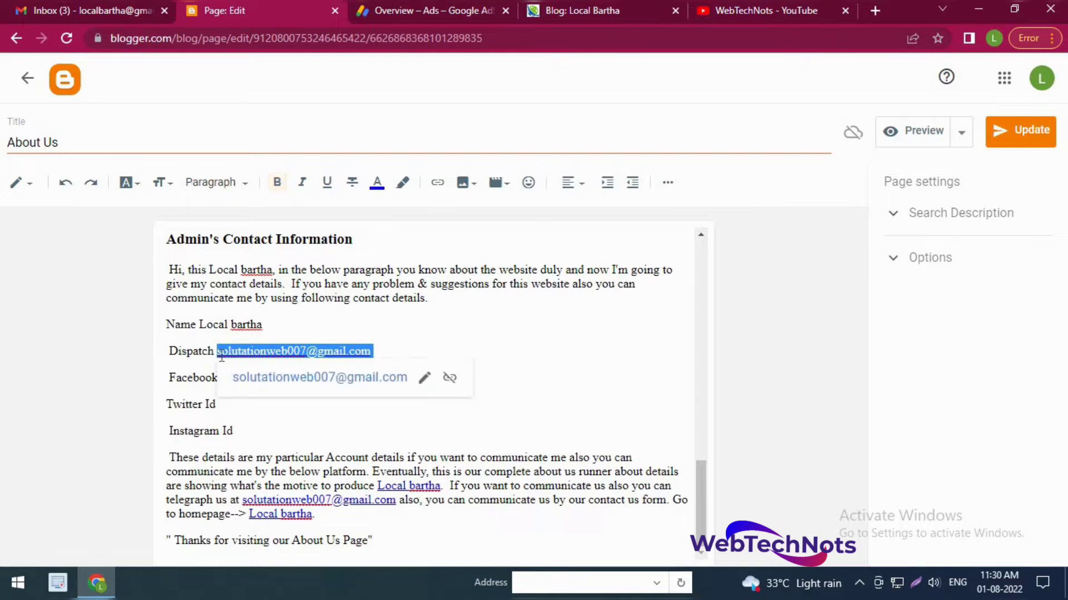
key("ctrl+v")
left_click_drag(249, 349, 218, 351)
key("ctrl+c")
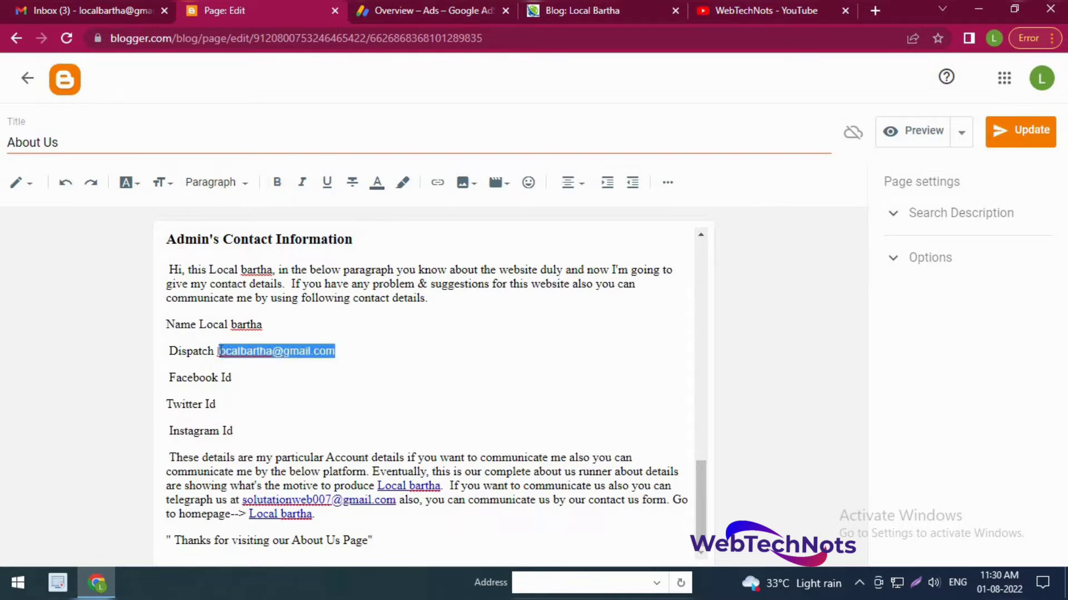
left_click(437, 183)
left_click(504, 437)
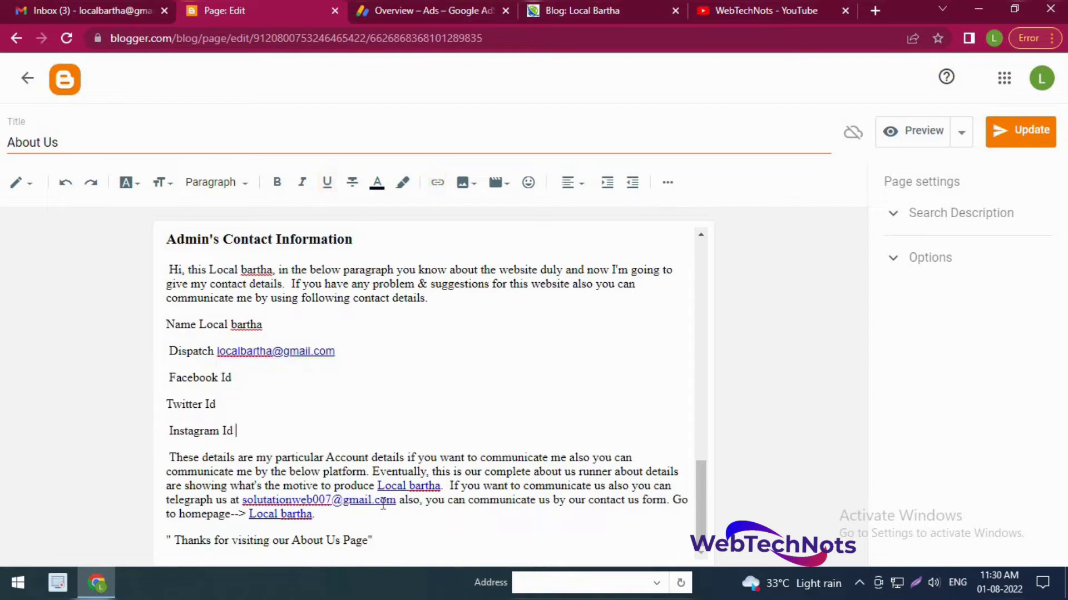
Replace the e-mail after "telegraph us at" in the closing paragraph with the copied address and make it a link
left_click_drag(395, 500, 246, 506)
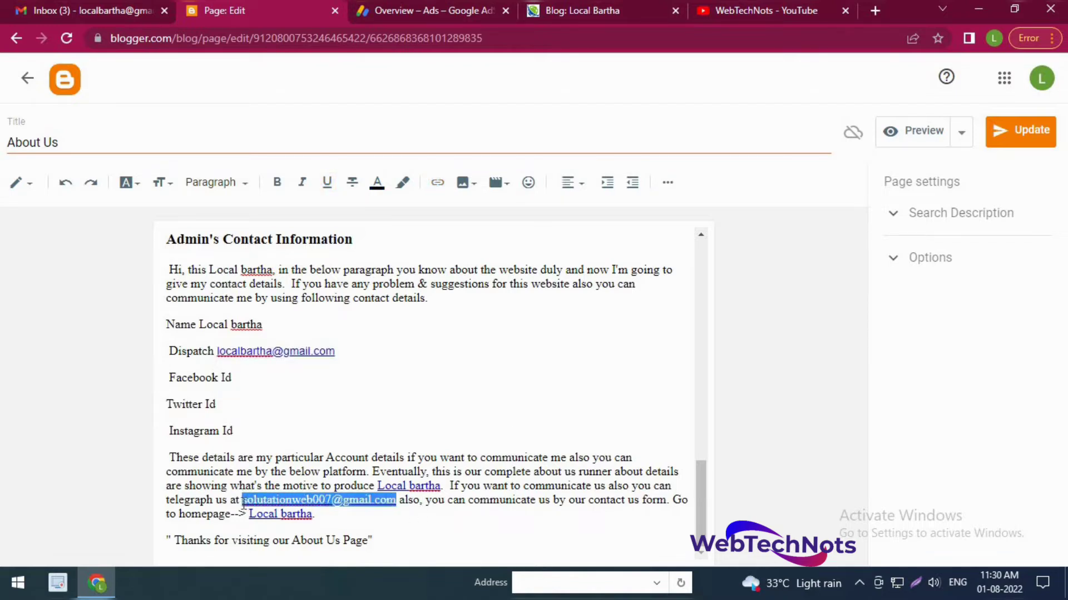
key("ctrl+k")
key("ctrl+v")
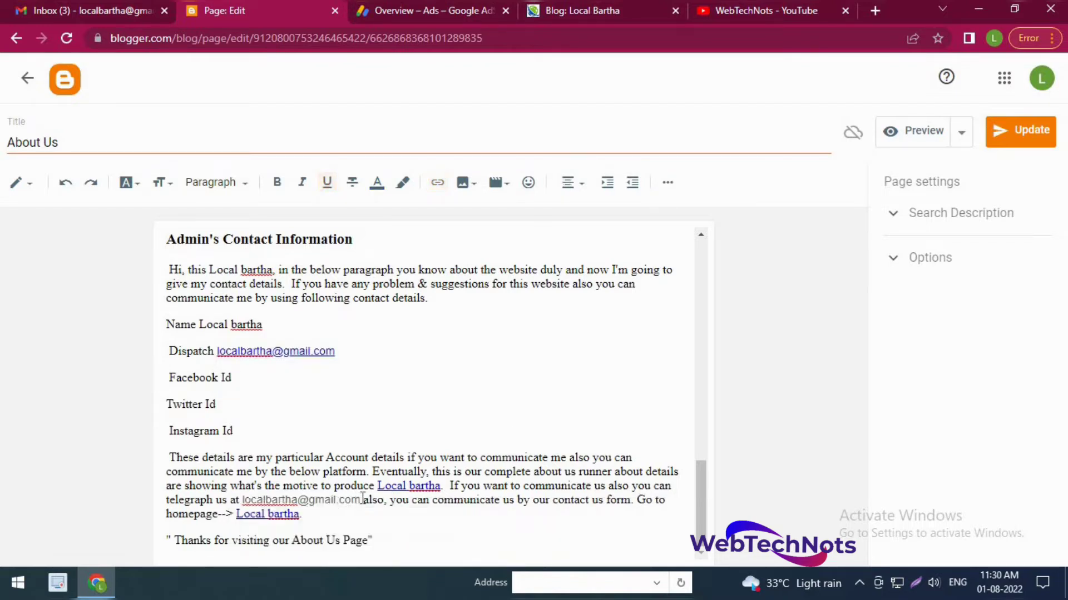
left_click_drag(360, 500, 245, 503)
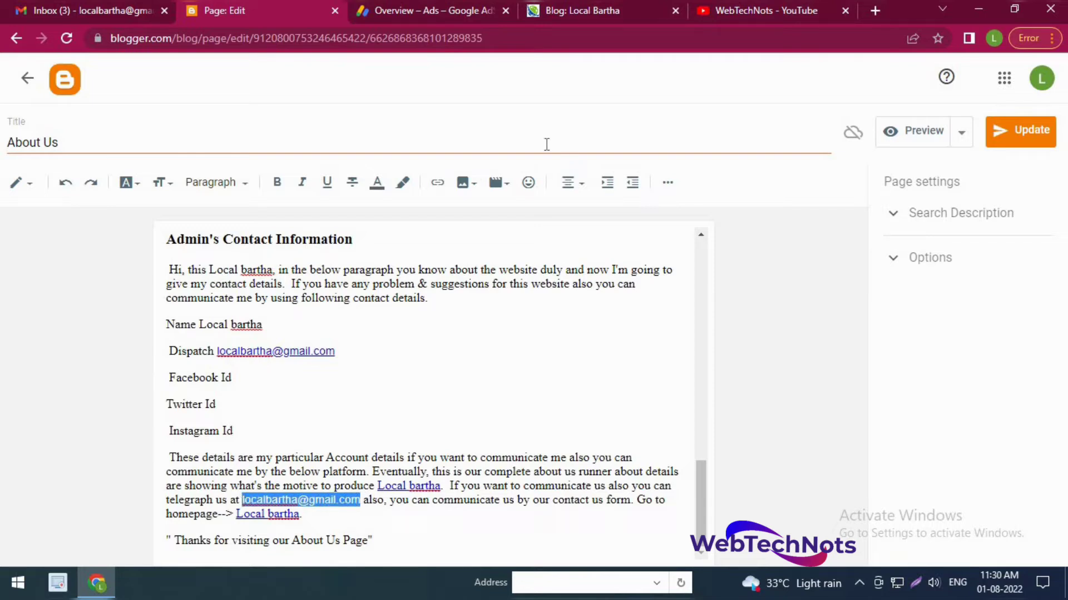
left_click(436, 184)
left_click(519, 377)
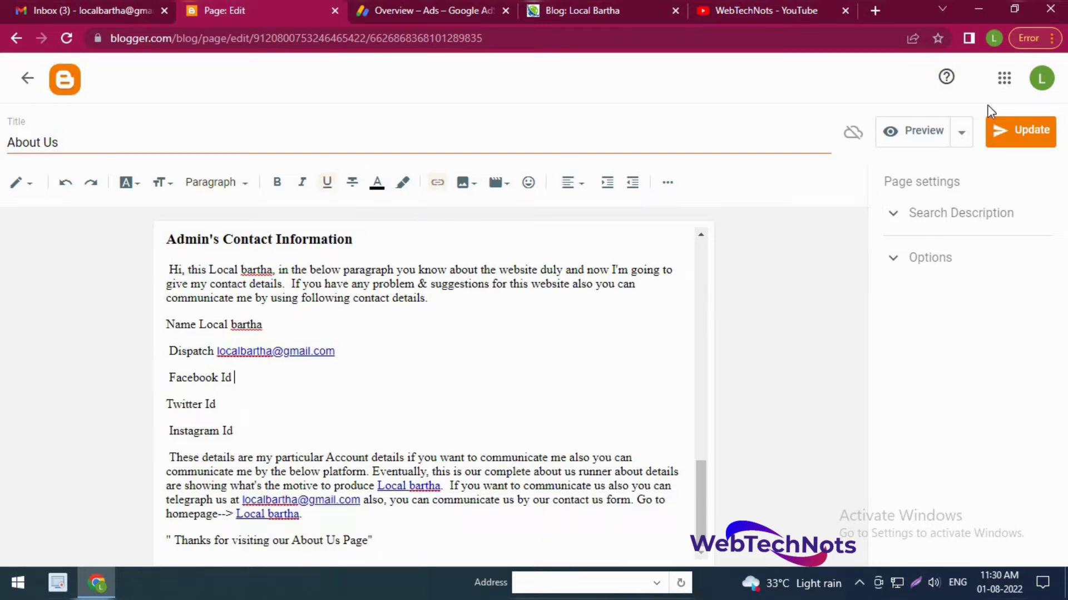
Update the published About Us page and return to the list of pages
left_click(998, 130)
left_click(1029, 132)
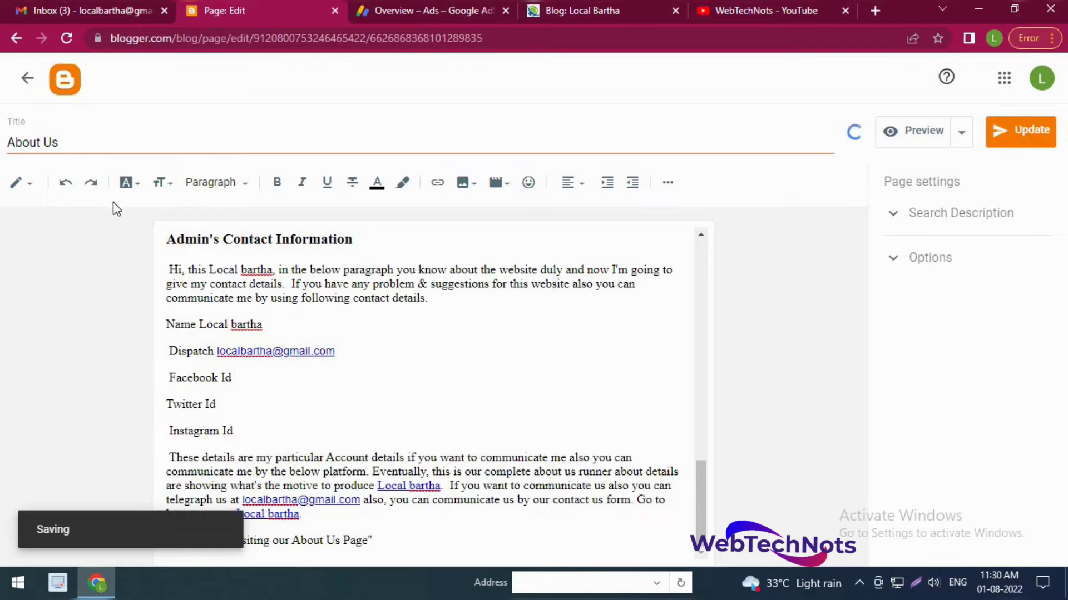
left_click(27, 82)
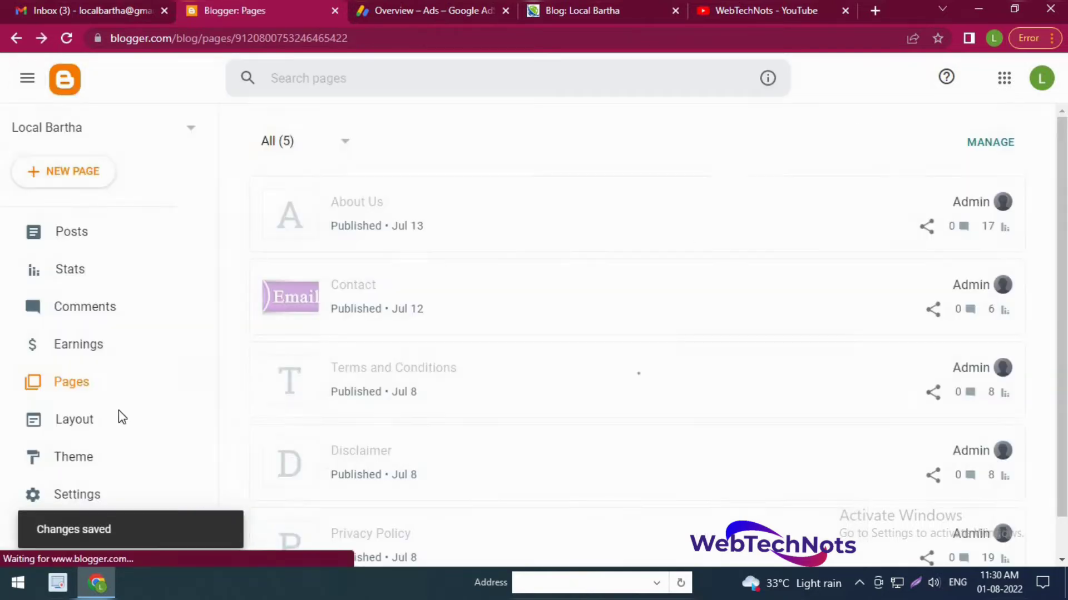
Open the Contact page and replace the e-mail below the Email Us image with the copied address as an italic link
left_click(365, 298)
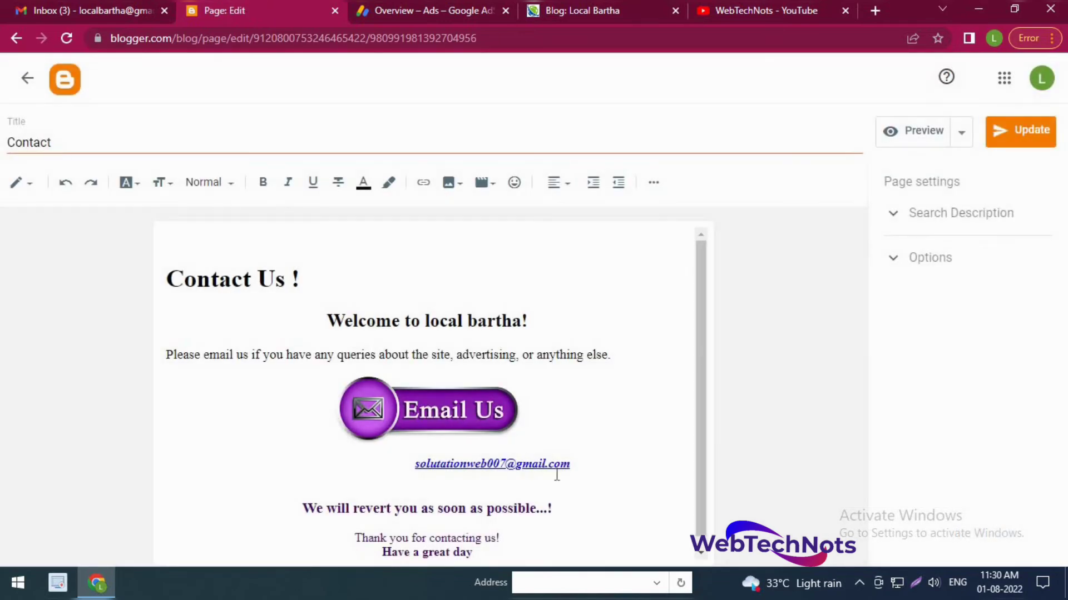
left_click_drag(577, 466, 413, 466)
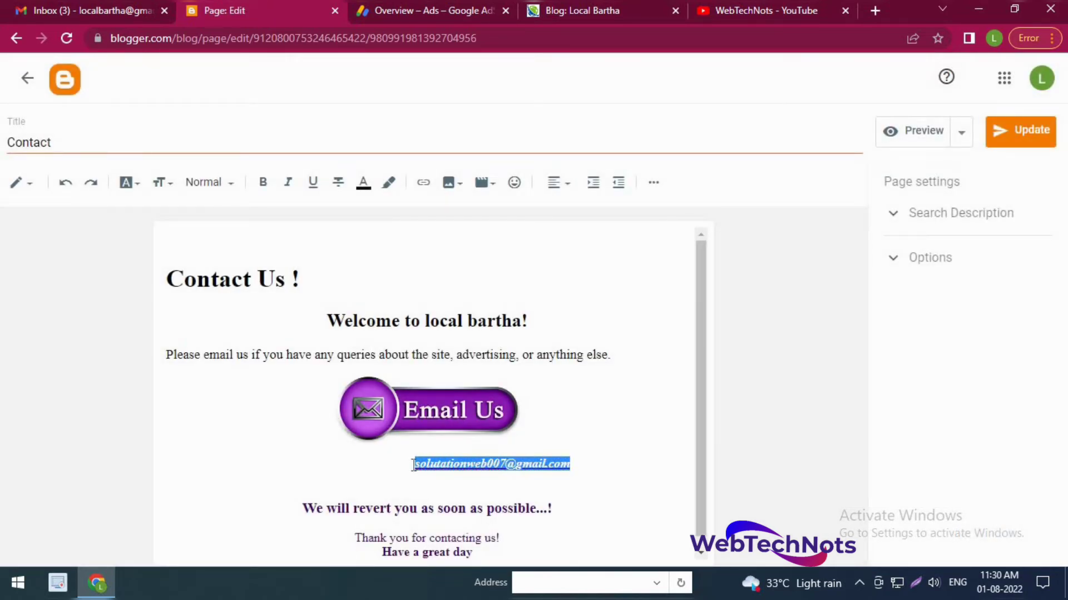
key("ctrl+v")
left_click_drag(561, 465, 436, 469)
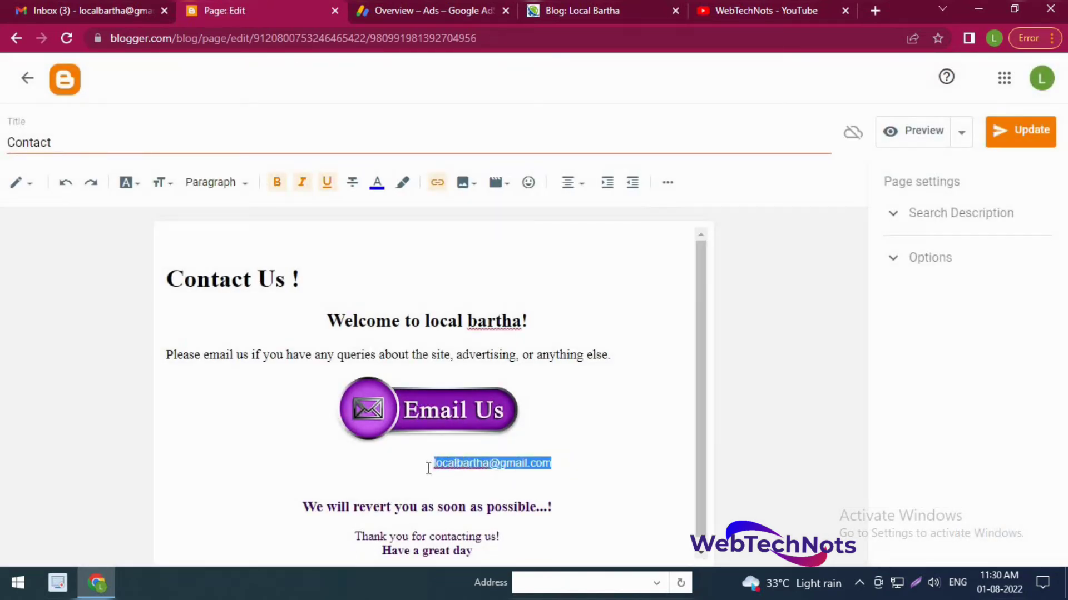
left_click(438, 182)
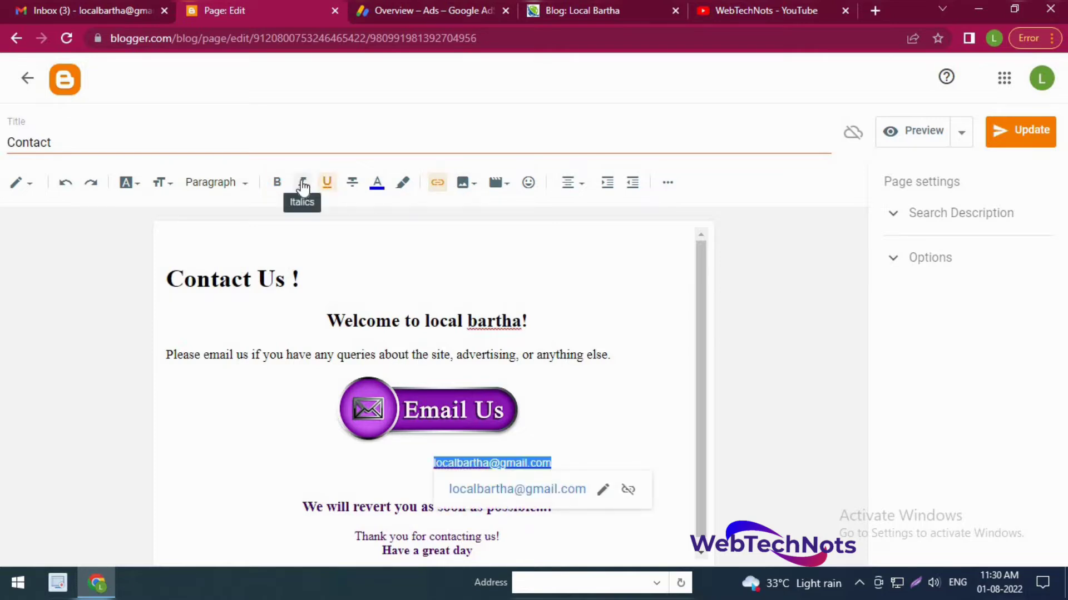
left_click(303, 185)
left_click(662, 419)
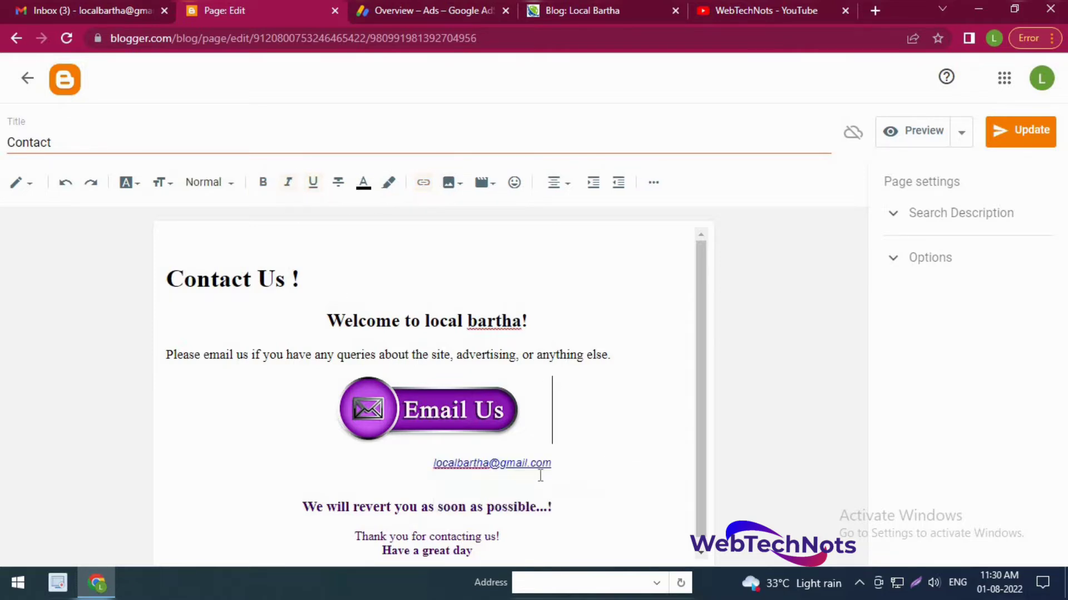
Update the published Contact page and return to the list of pages
scroll(579, 405, "down", 1)
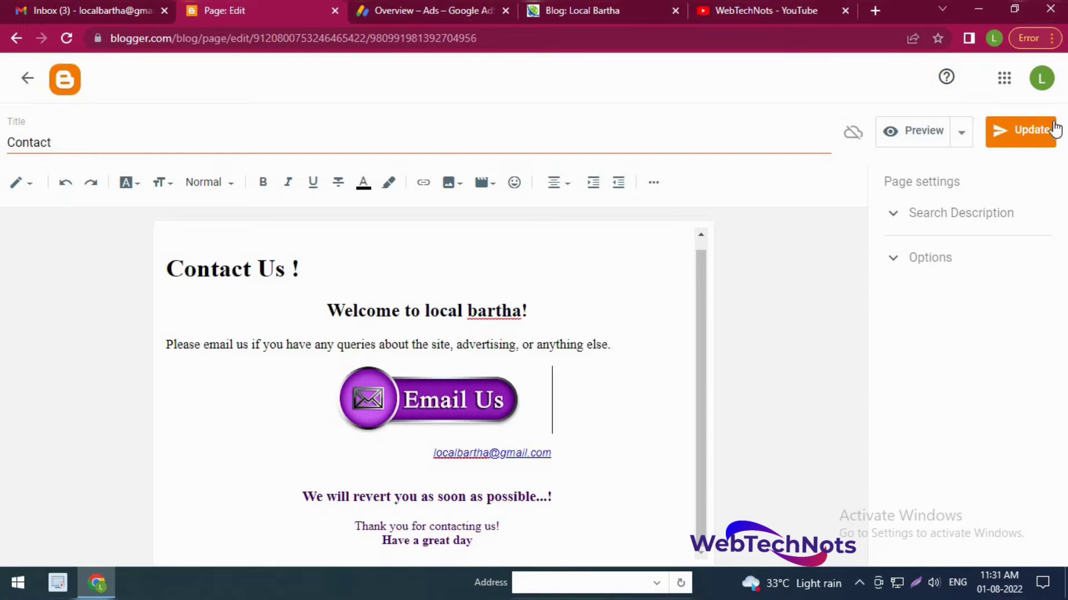
left_click(27, 78)
scroll(378, 345, "down", 1)
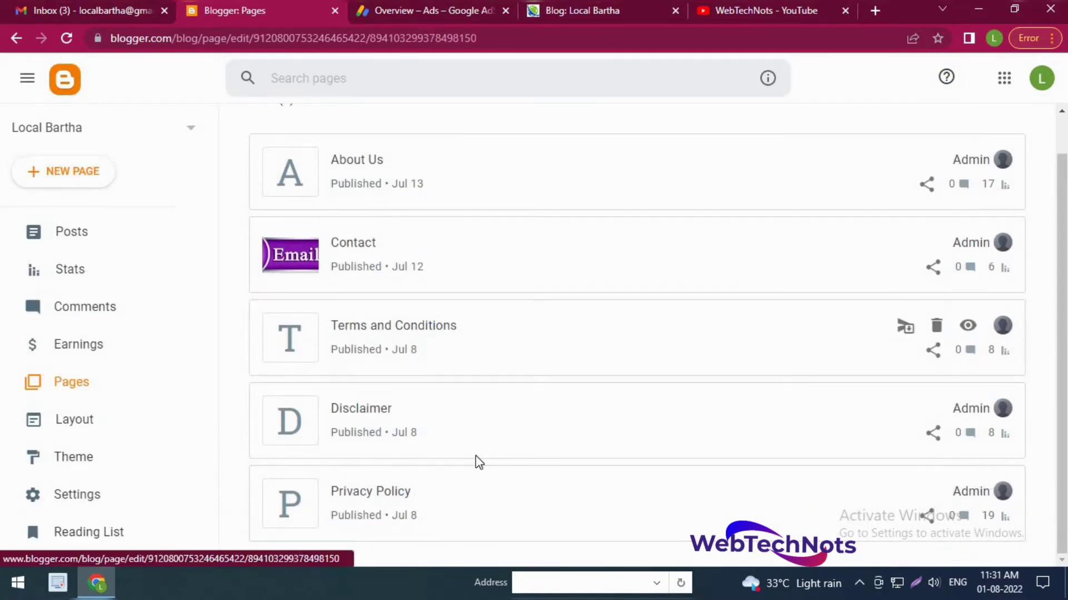
Open the Terms and Conditions page, check its text for a contact e-mail and return to the list of pages
left_click(476, 456)
scroll(443, 411, "down", 3)
scroll(434, 296, "up", 2)
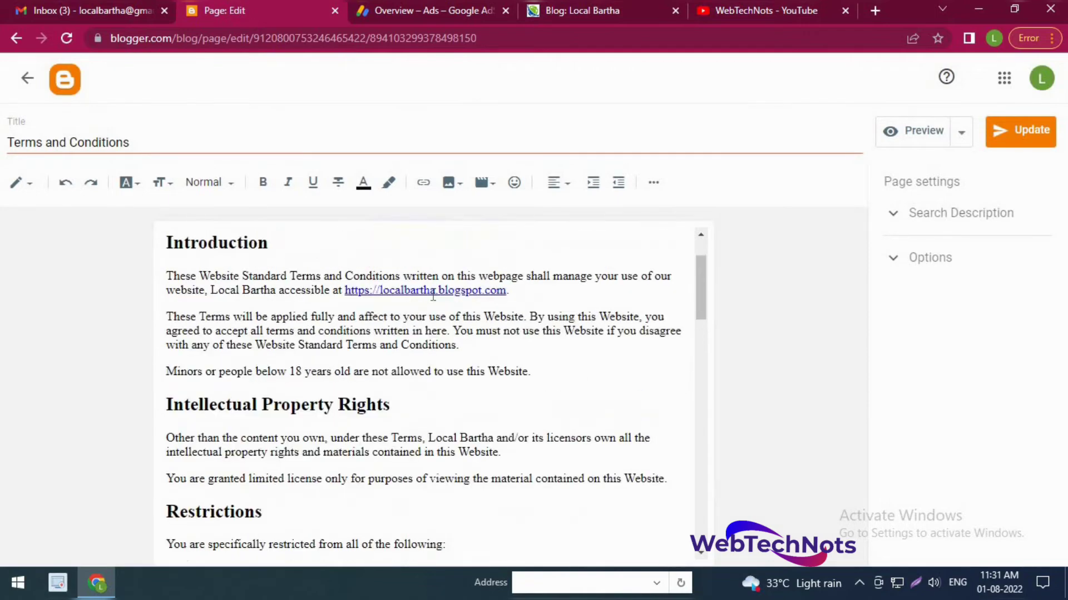
scroll(377, 463, "down", 4)
scroll(380, 451, "down", 10)
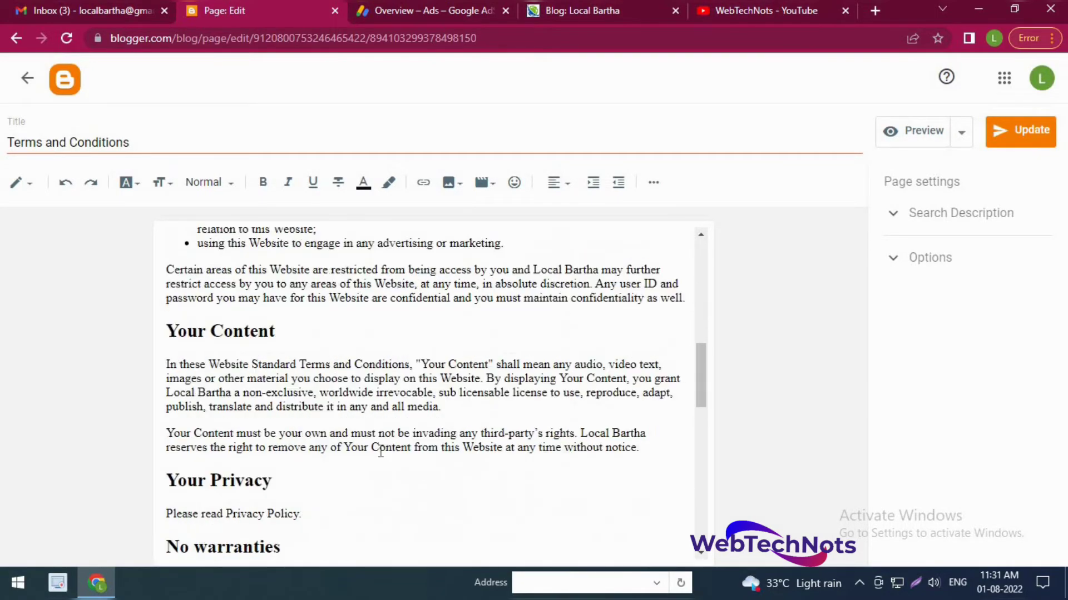
scroll(380, 451, "down", 5)
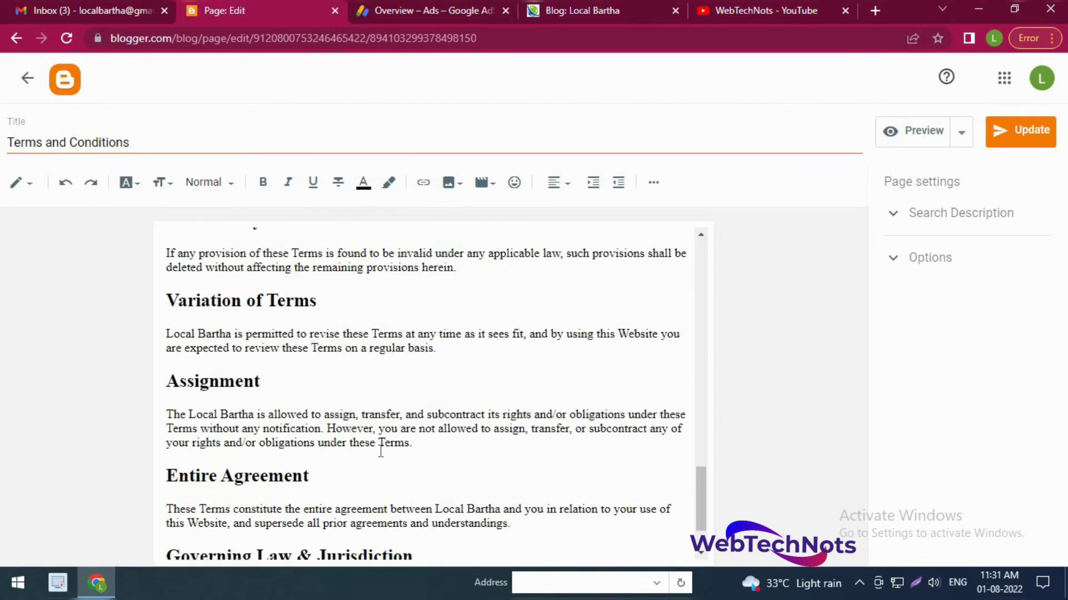
left_click(28, 82)
Open the Disclaimer page and replace the e-mail after "contact us by email at" with the copied account address as a link
left_click(529, 419)
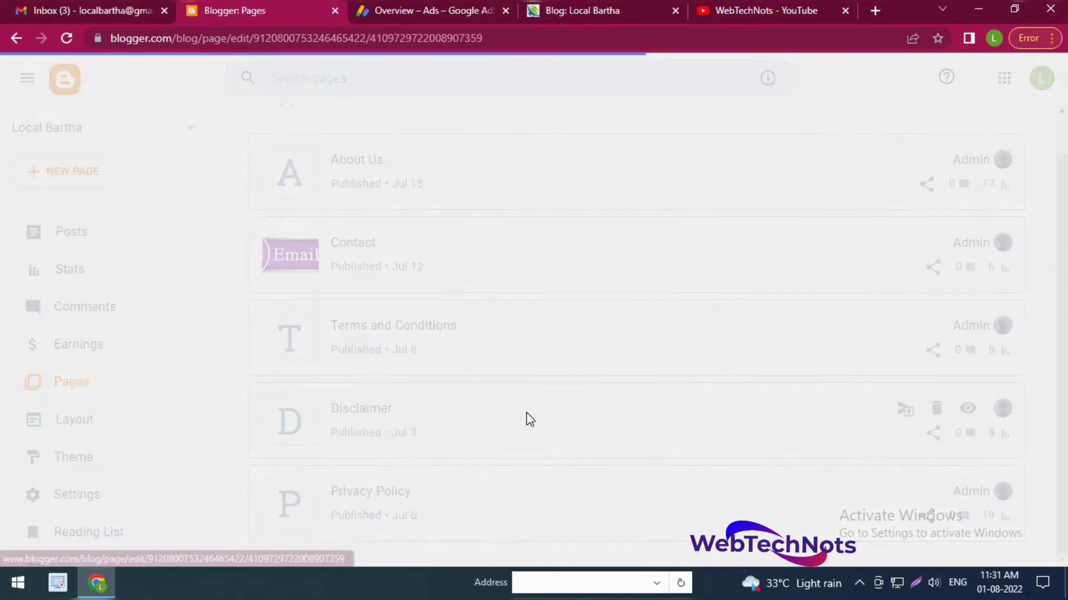
left_click_drag(426, 332, 280, 334)
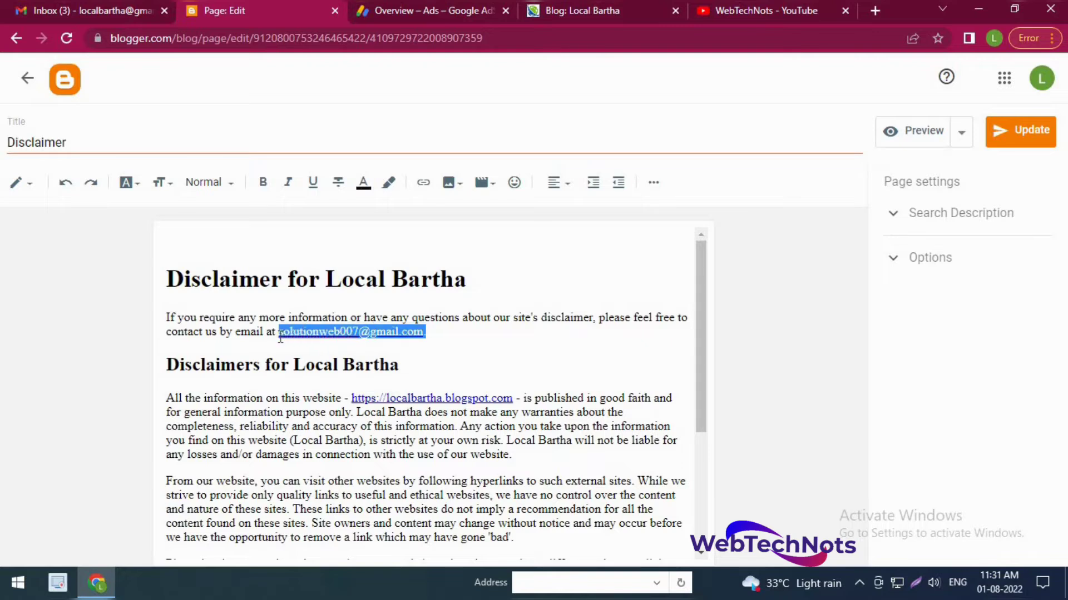
key("ctrl+v")
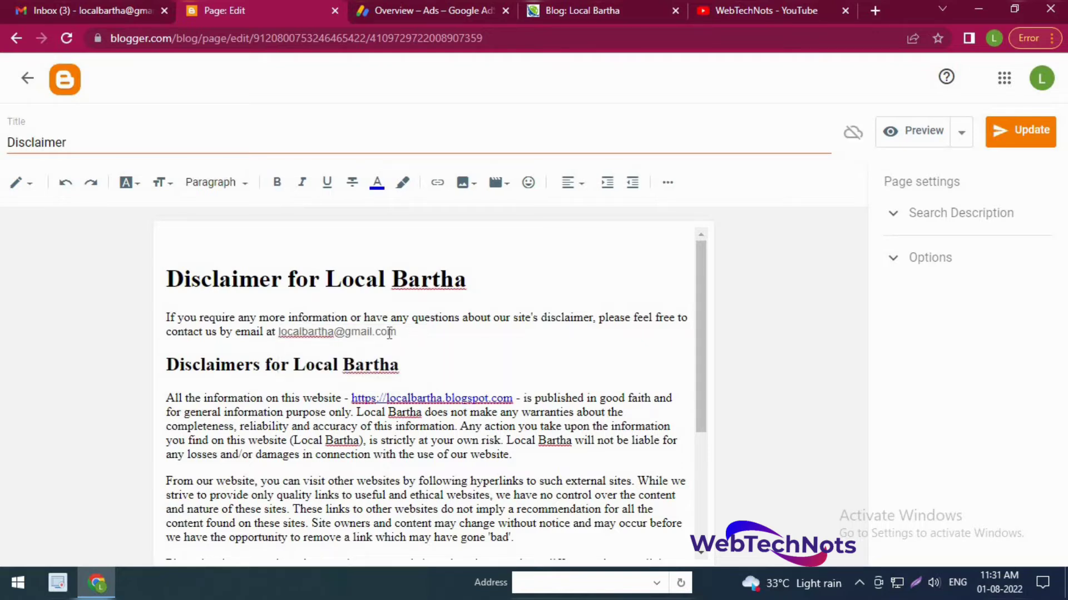
left_click_drag(389, 332, 278, 336)
left_click(436, 183)
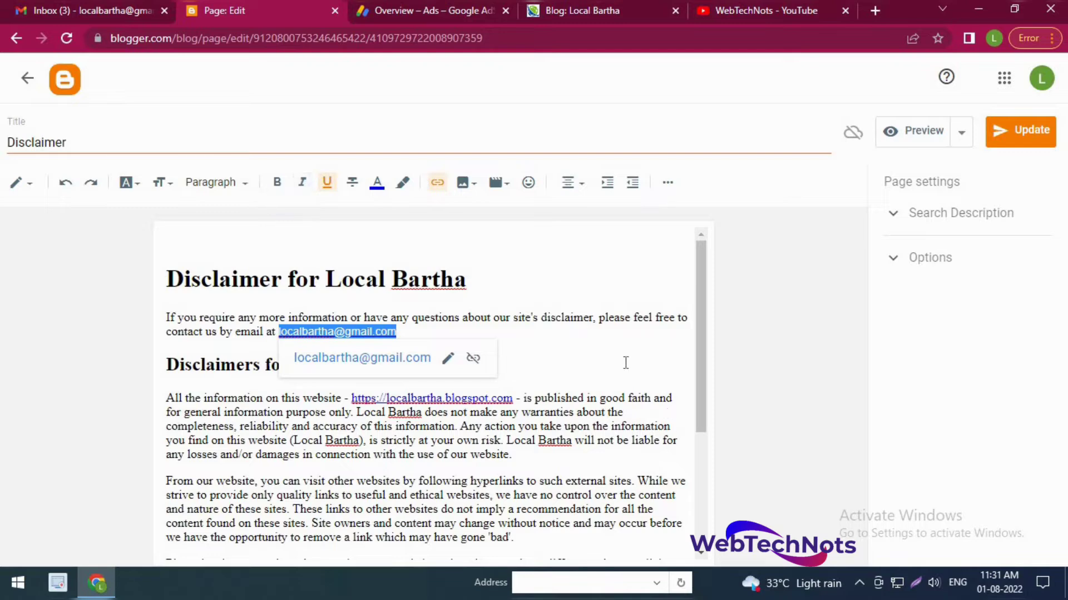
left_click(622, 383)
Update the published Disclaimer page, check the rest of its text and return to the list of pages
left_click(1029, 140)
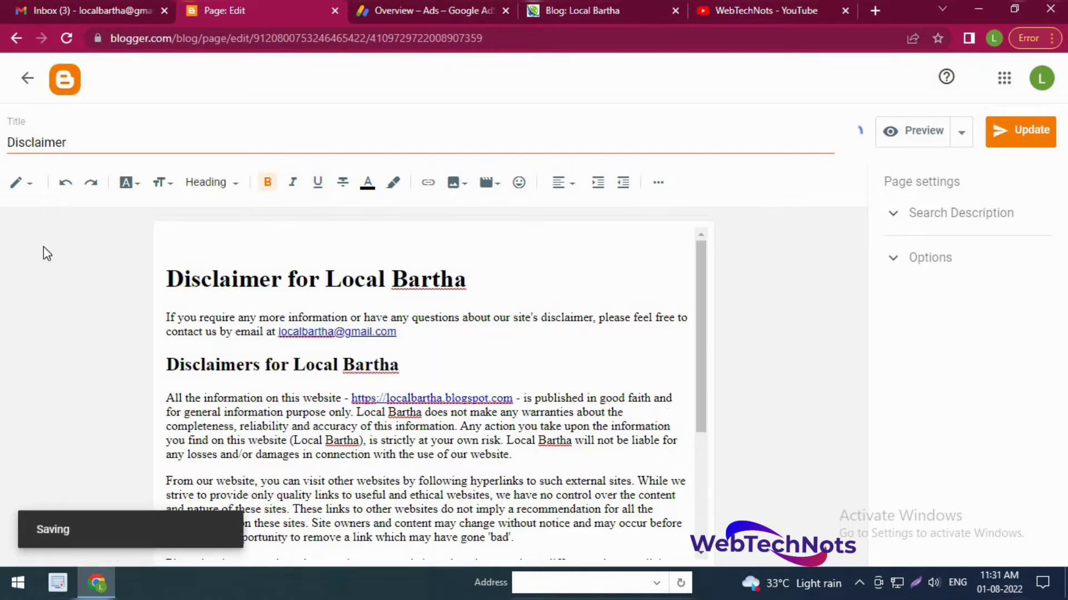
scroll(541, 481, "down", 3)
scroll(495, 433, "up", 3)
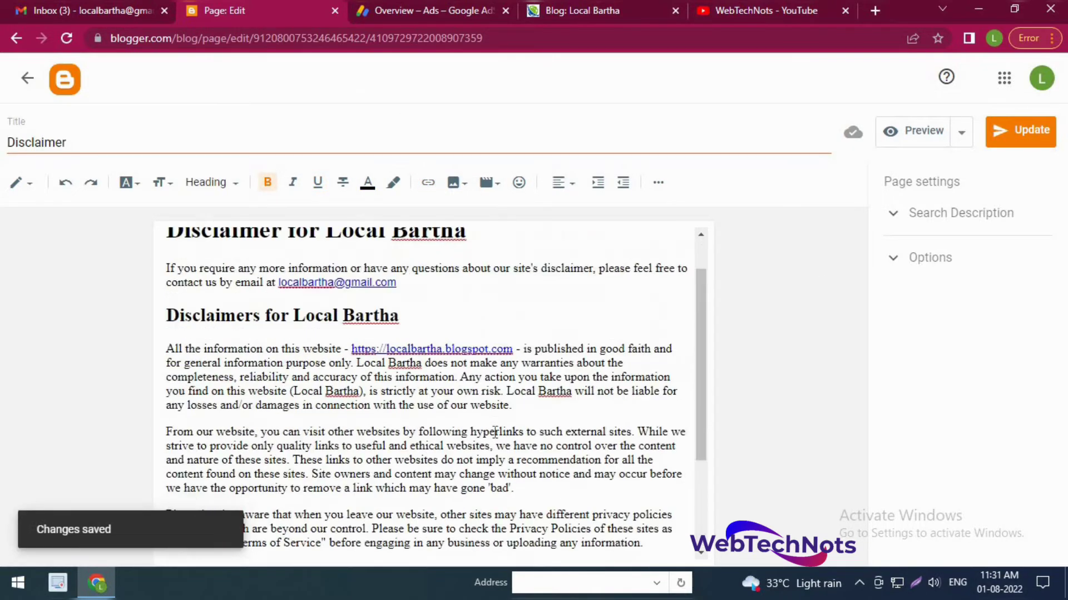
scroll(495, 436, "down", 3)
left_click(29, 78)
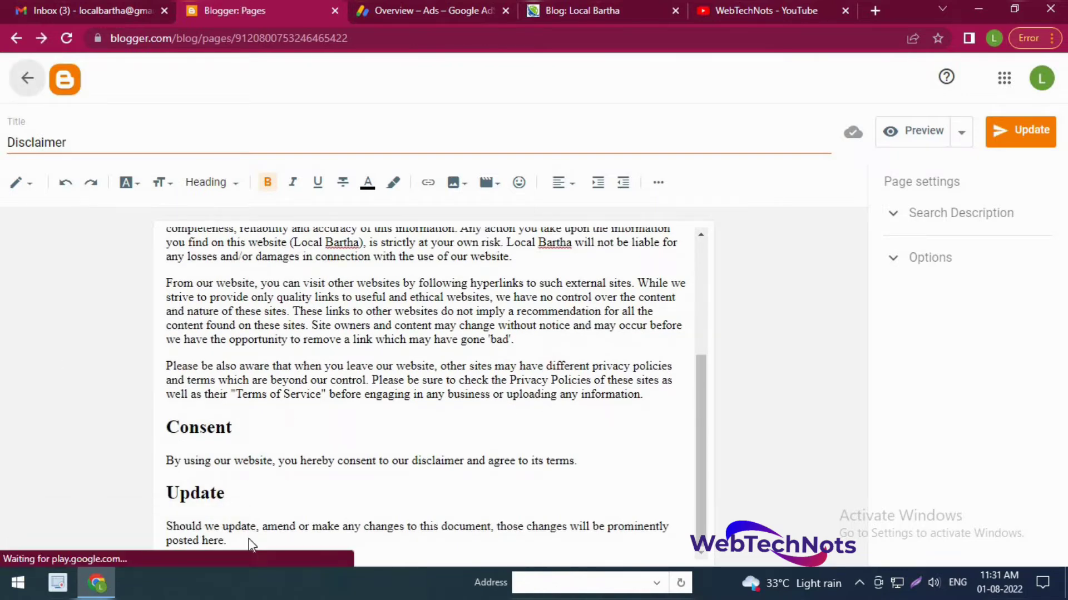
Open the Privacy Policy page, check its text for a contact e-mail and return to the list of pages
left_click(550, 470)
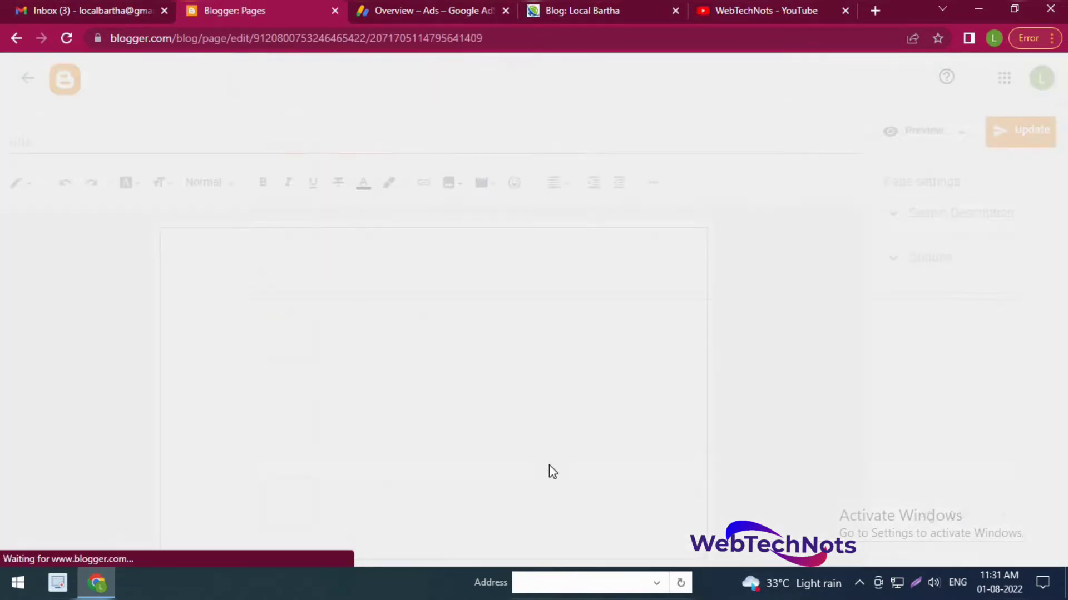
scroll(449, 370, "down", 15)
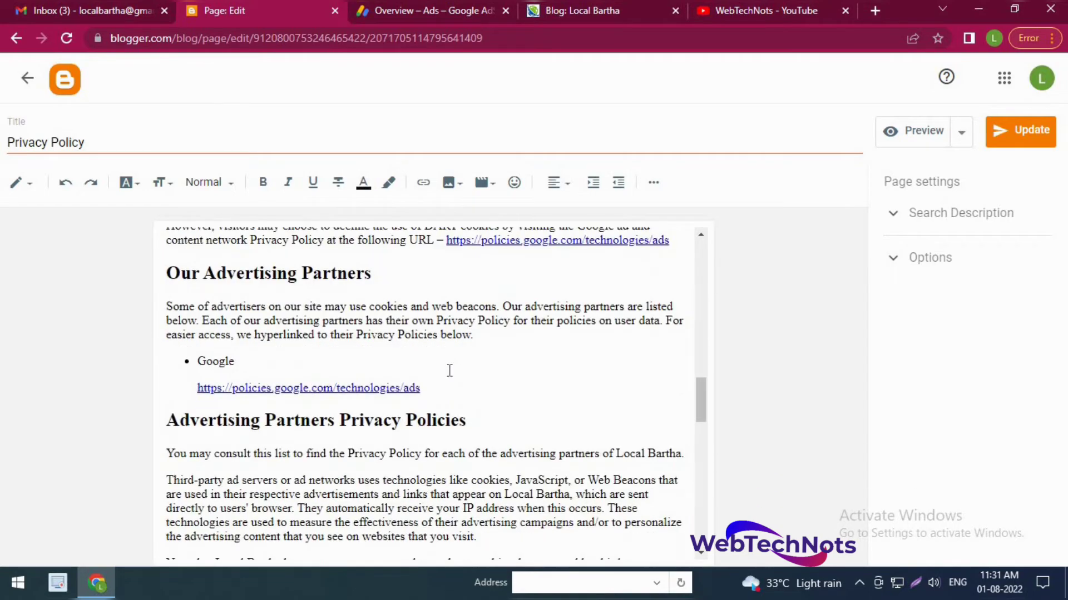
scroll(449, 371, "down", 15)
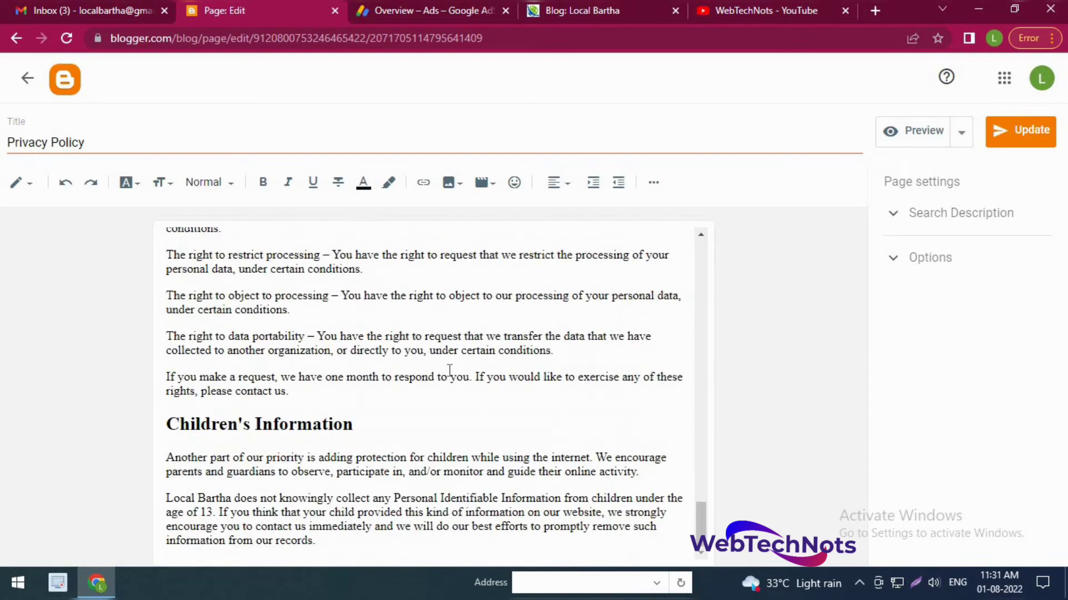
left_click(25, 77)
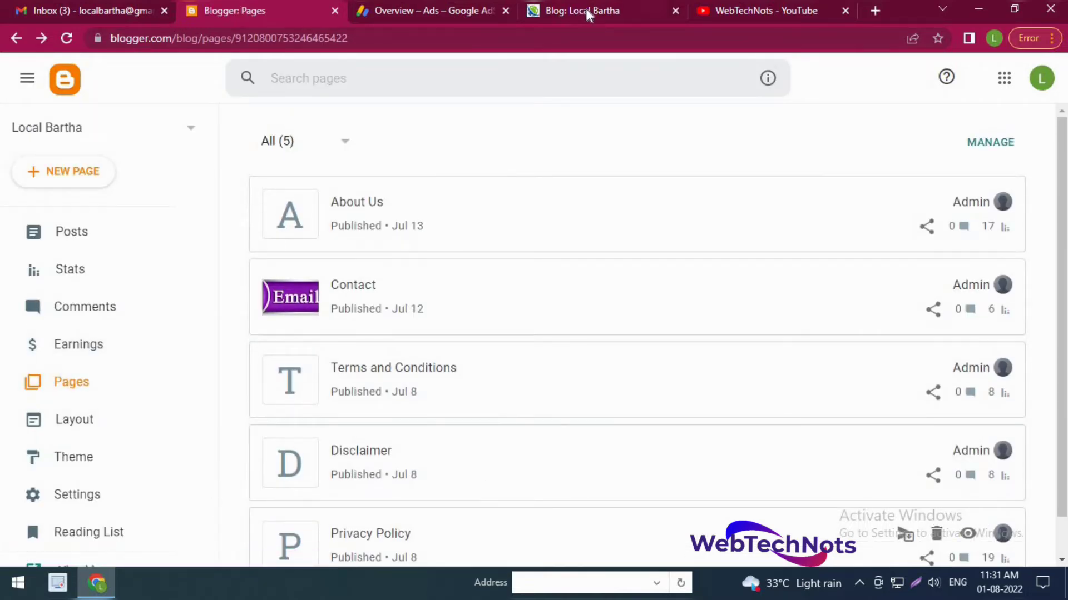
Switch to the live Local Bartha blog and open Privacy Policy from the Page Useful Link section of its footer
left_click(430, 10)
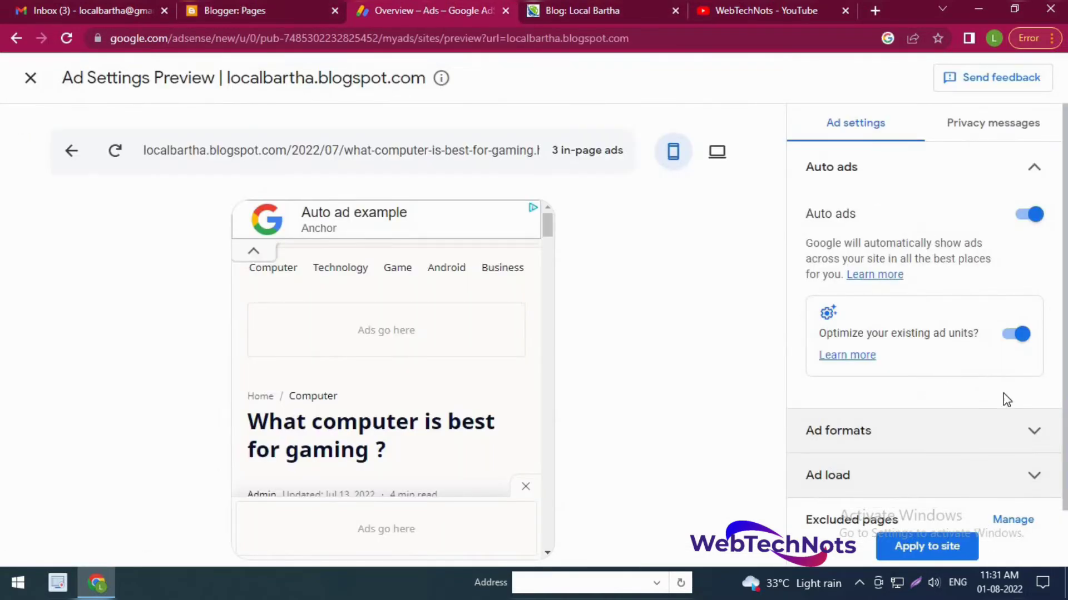
left_click(243, 10)
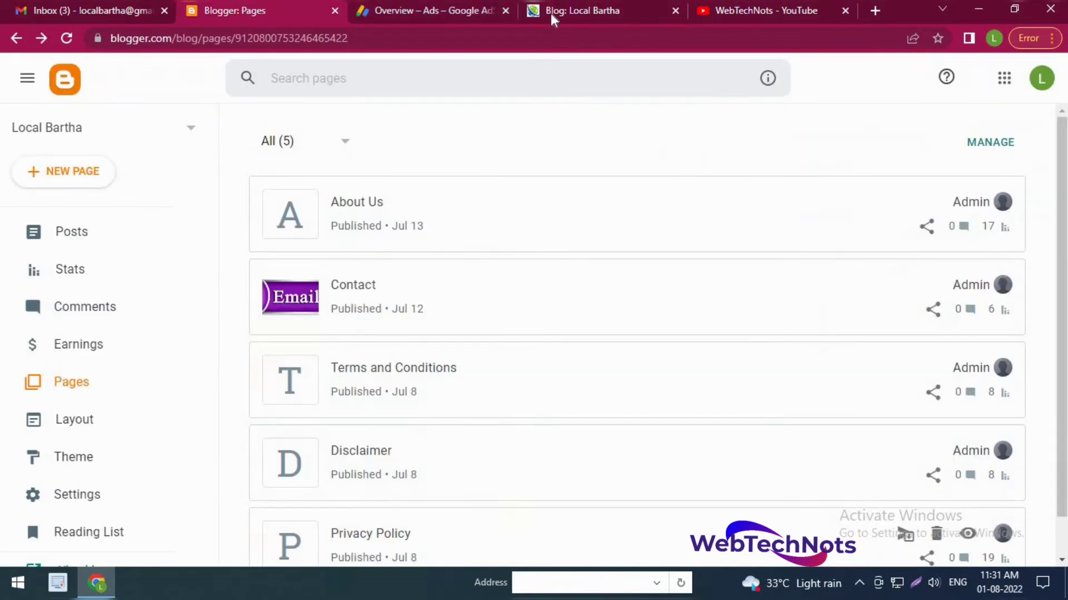
left_click(598, 12)
scroll(493, 372, "down", 15)
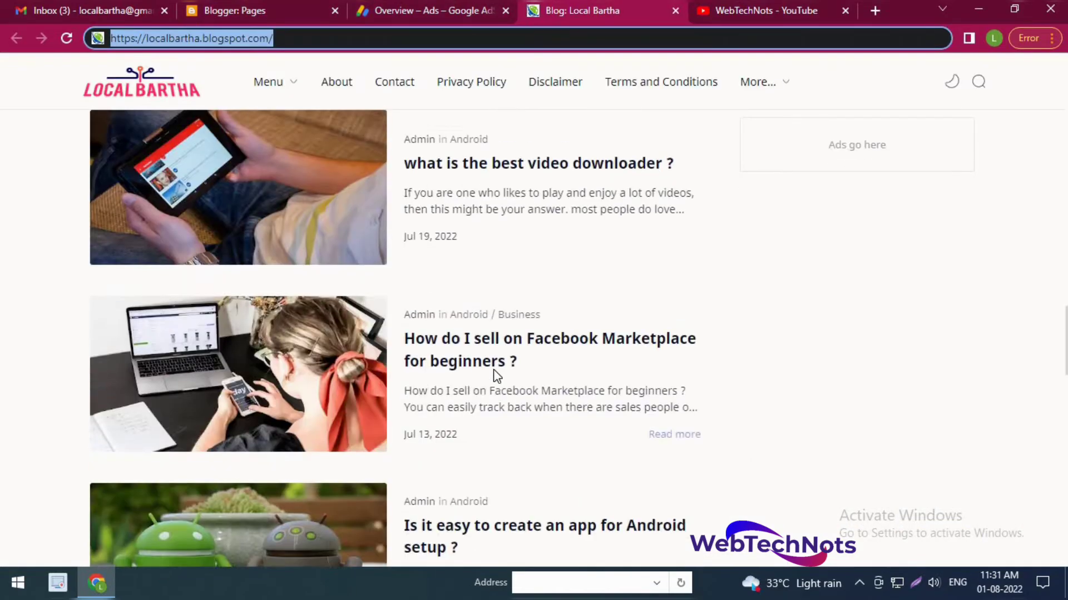
scroll(497, 375, "down", 4)
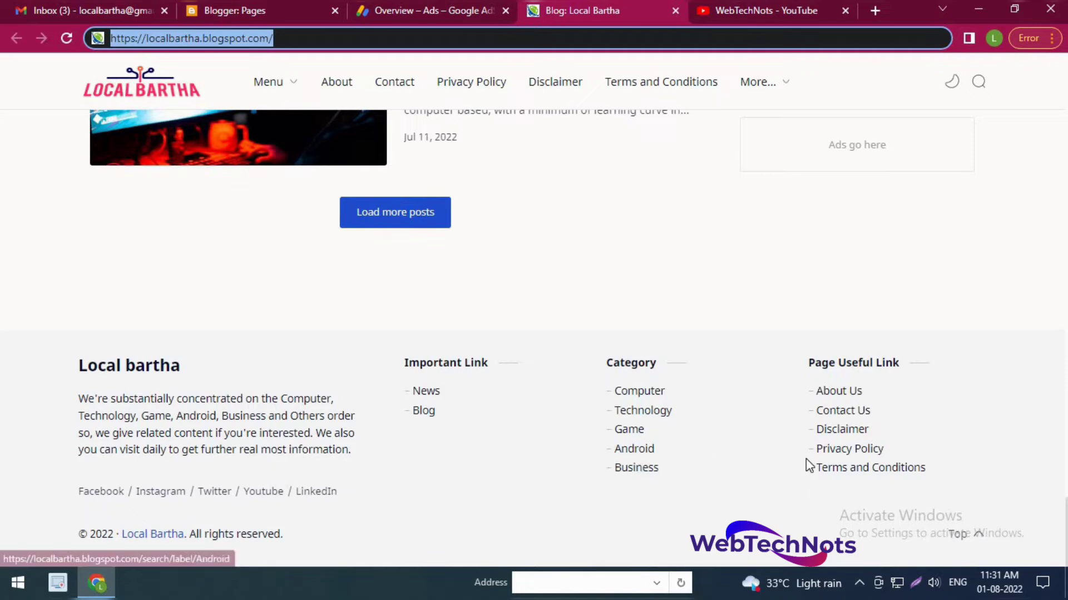
left_click(840, 449)
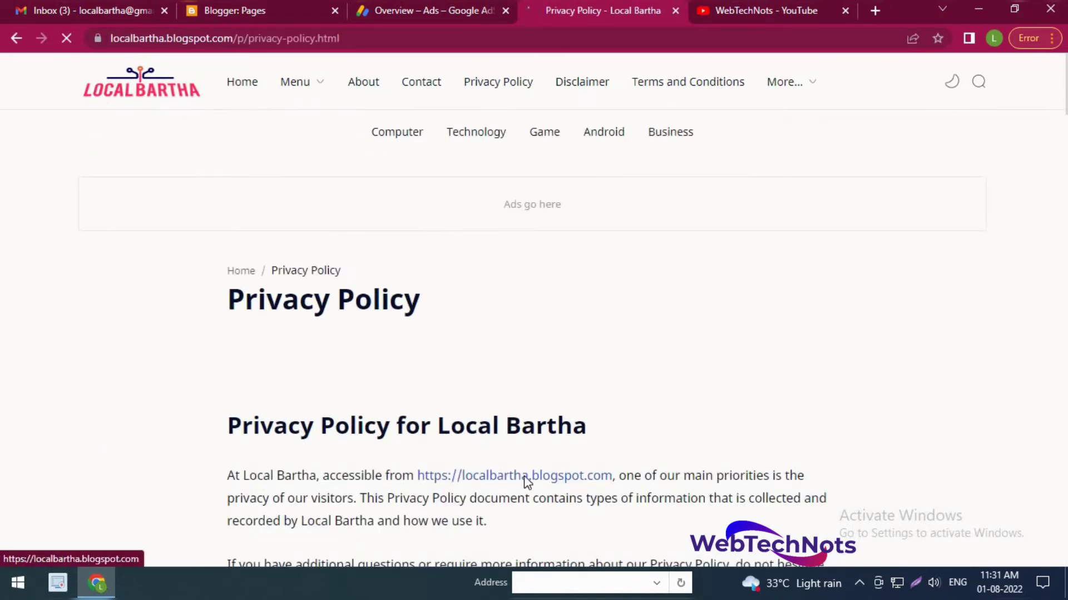
Look over the live Privacy Policy page and copy its URL
scroll(525, 369, "down", 4)
scroll(526, 334, "up", 2)
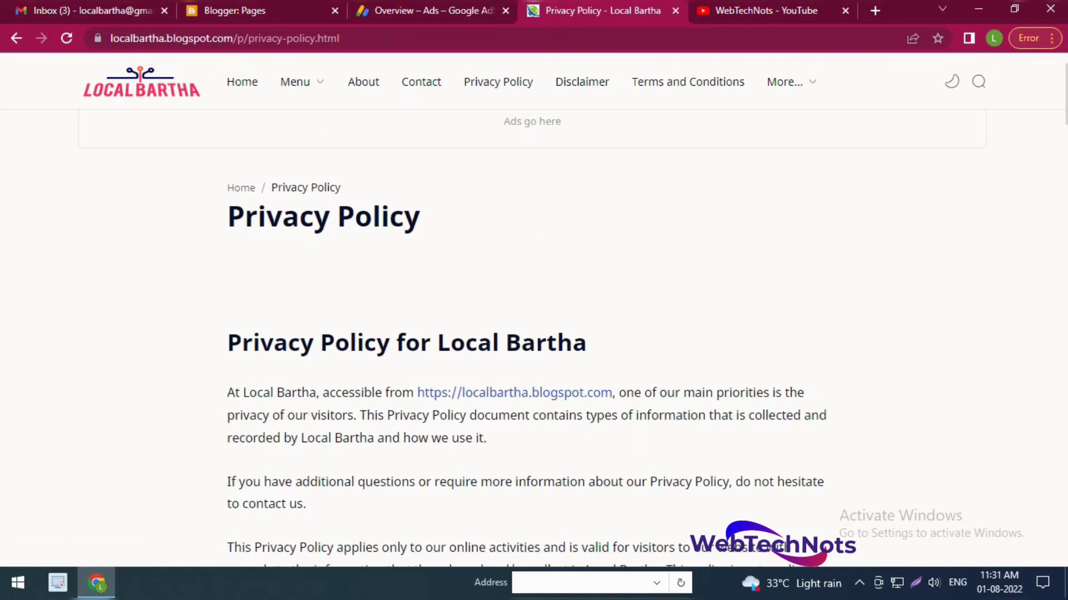
left_click(278, 38)
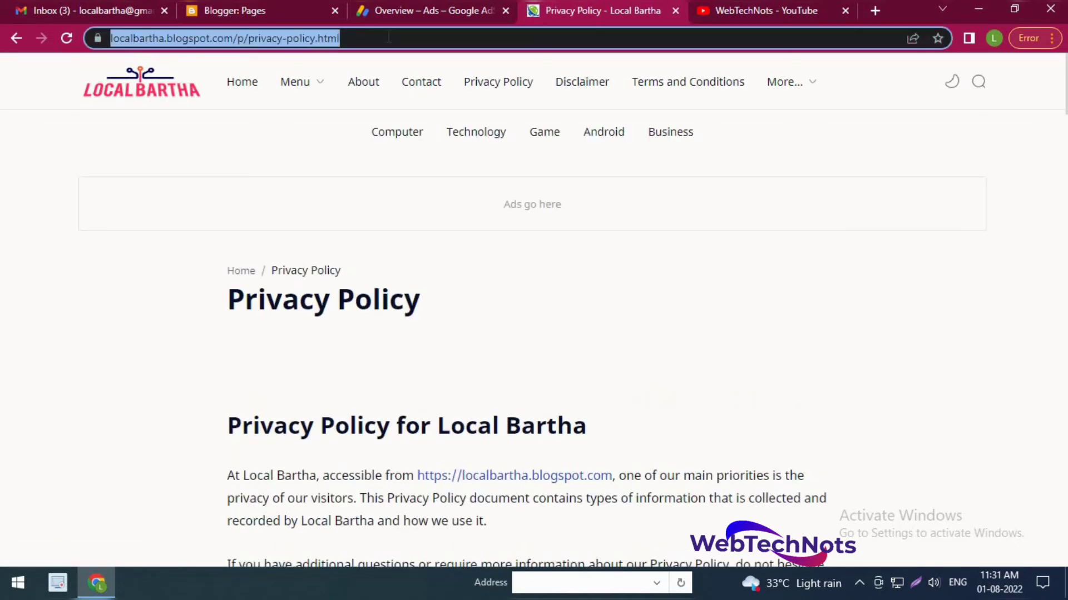
right_click(282, 38)
left_click(315, 121)
Switch to the AdSense ad settings preview and enable the GDPR consent message with the copied privacy policy URL
left_click(408, 14)
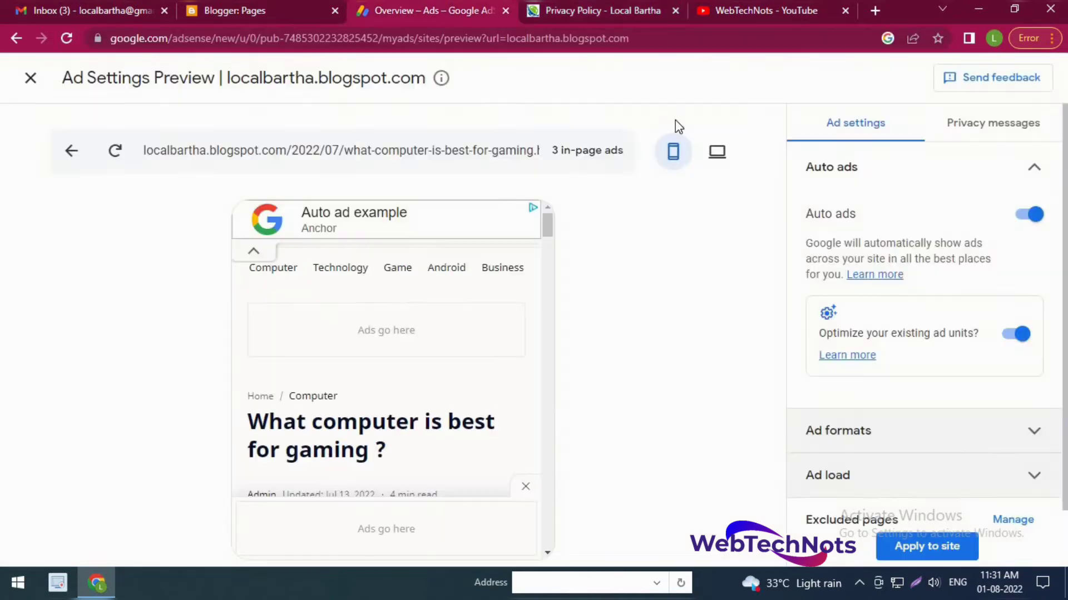
left_click(993, 123)
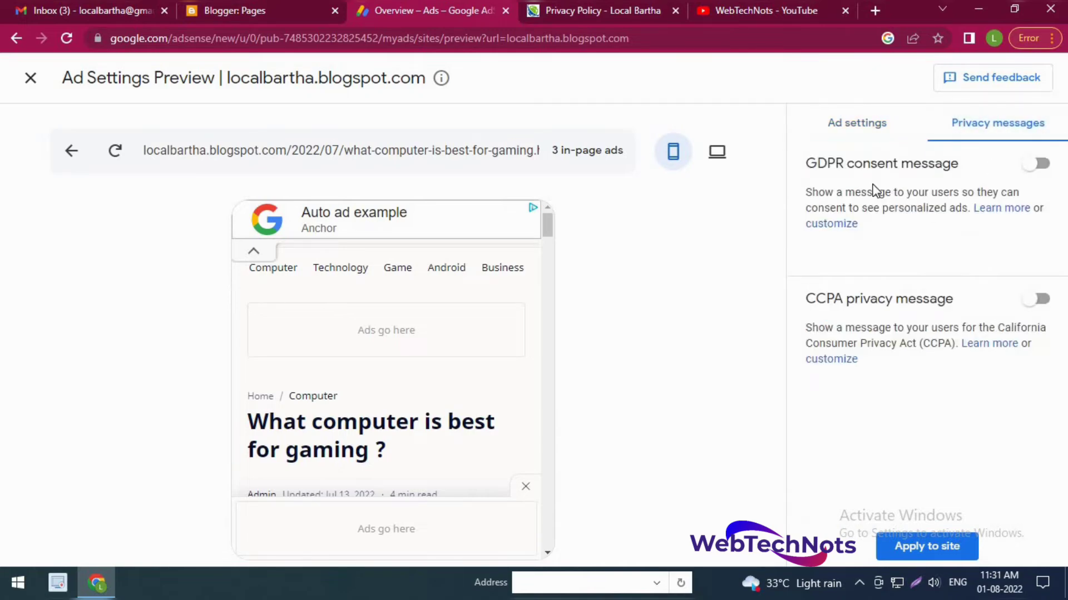
left_click(1034, 164)
left_click_drag(453, 291, 302, 290)
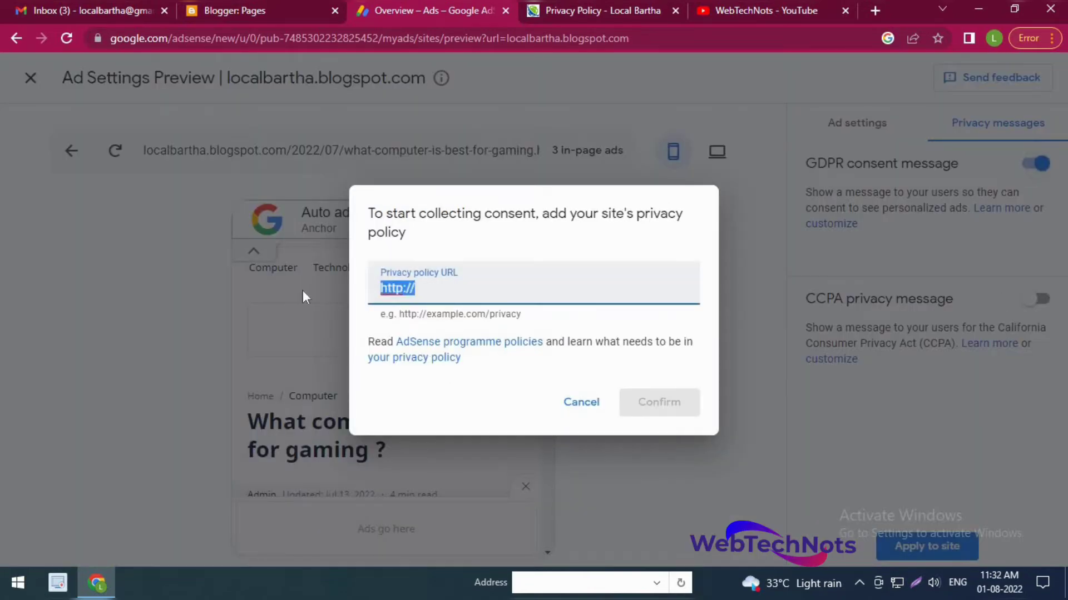
right_click(410, 290)
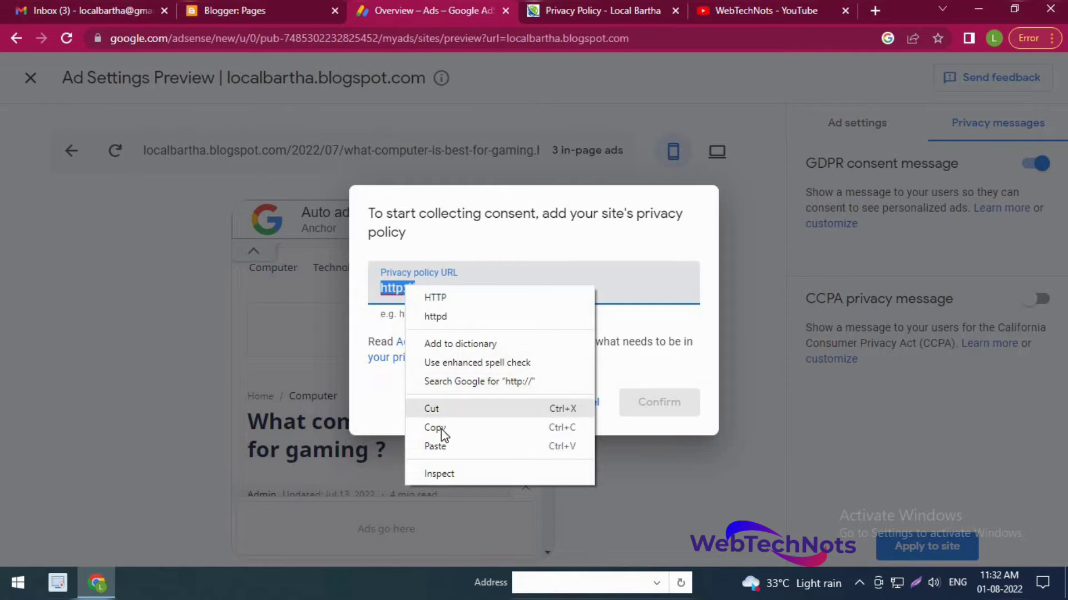
left_click(433, 447)
left_click(664, 406)
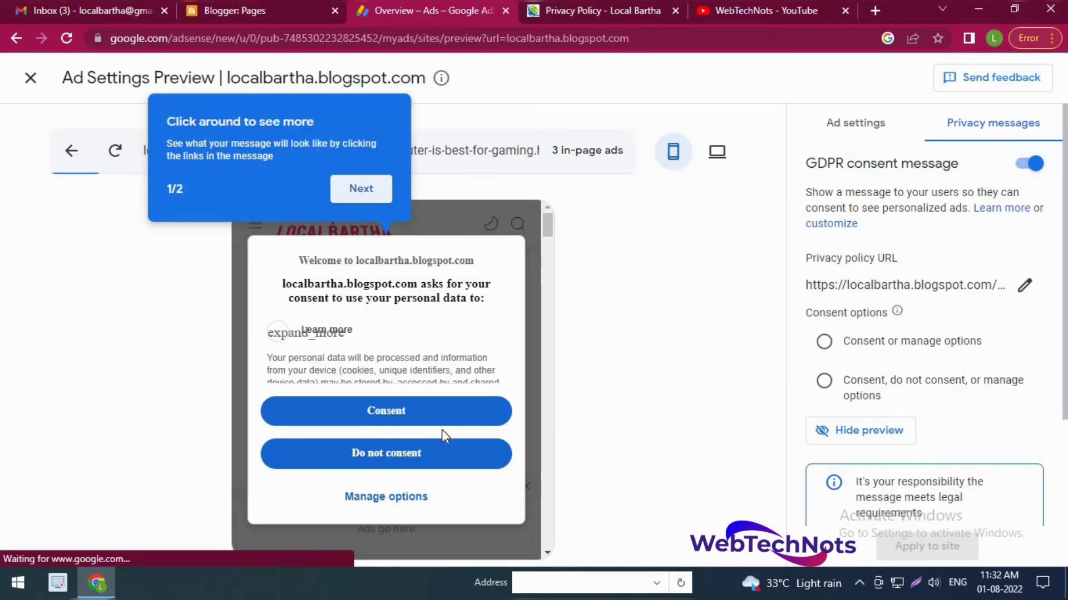
Try out the consent message in the preview by giving consent, dismiss the tips and cookie settings notice, and review the privacy message options
left_click(361, 189)
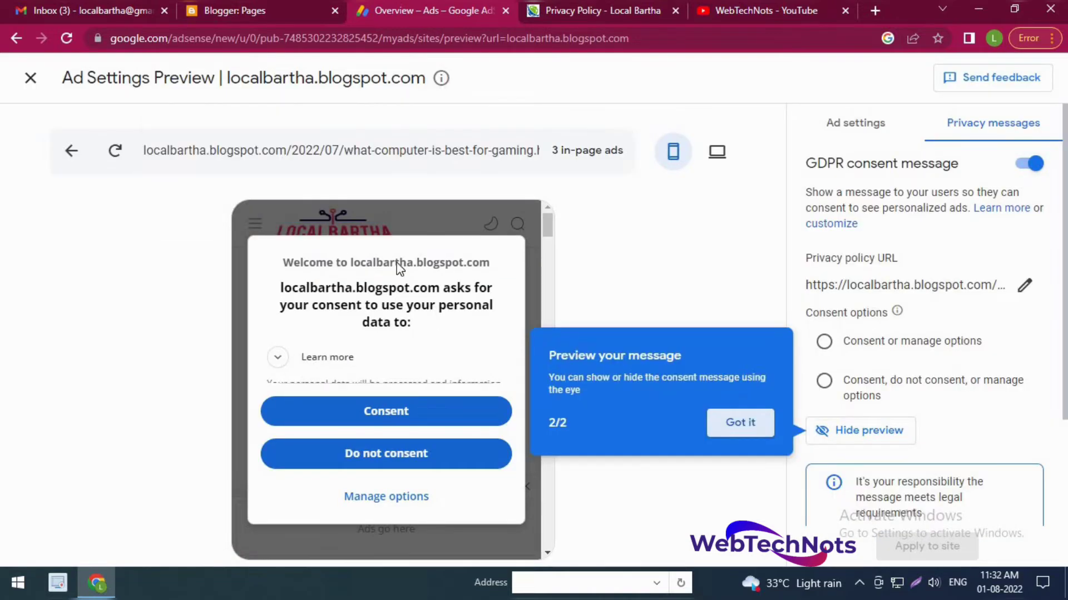
left_click(380, 412)
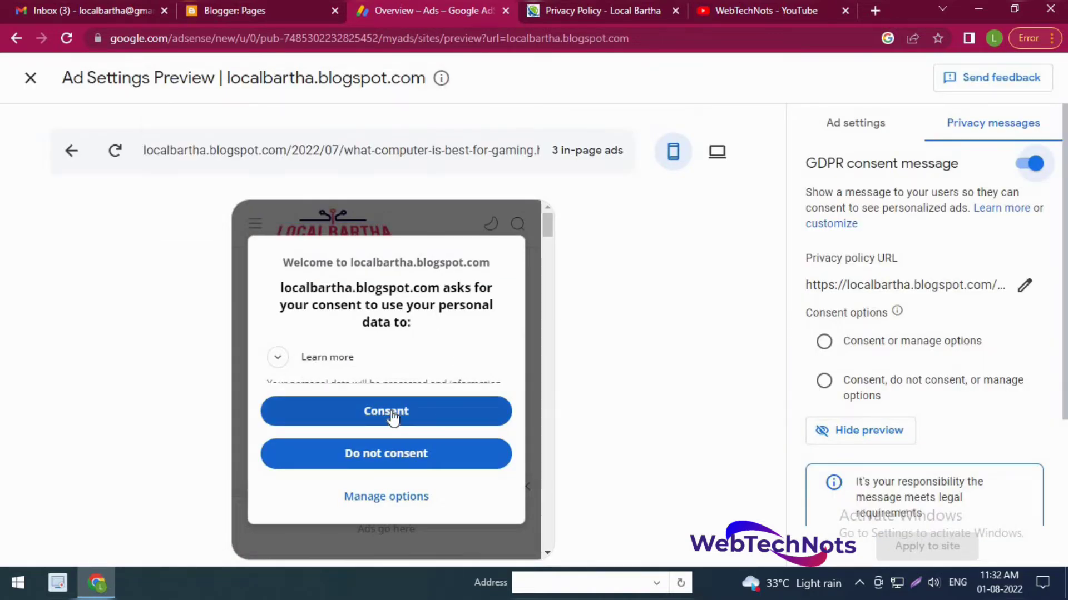
left_click(425, 406)
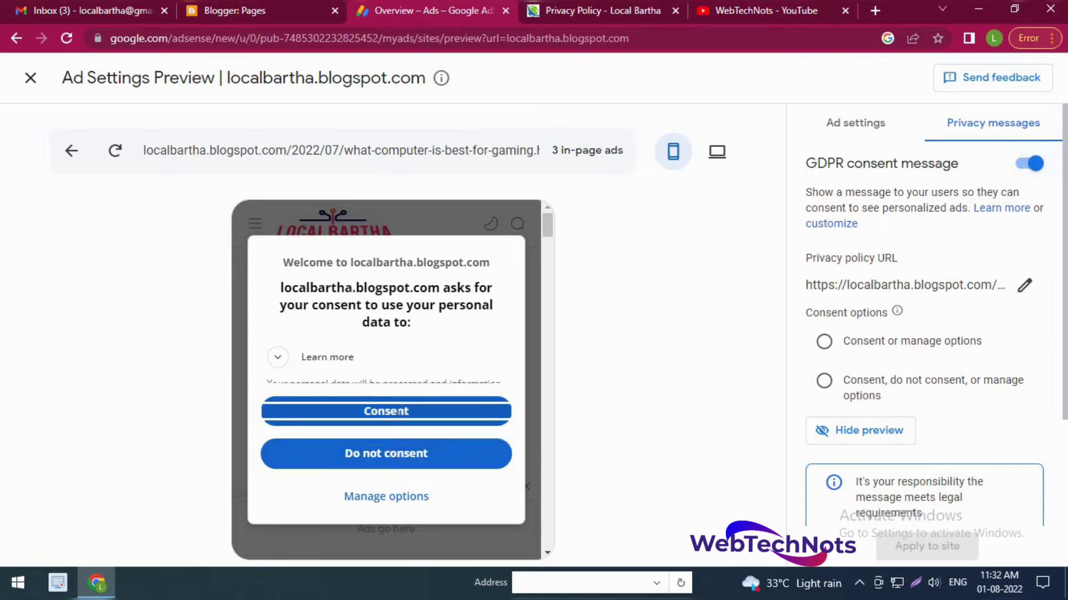
scroll(439, 411, "down", 15)
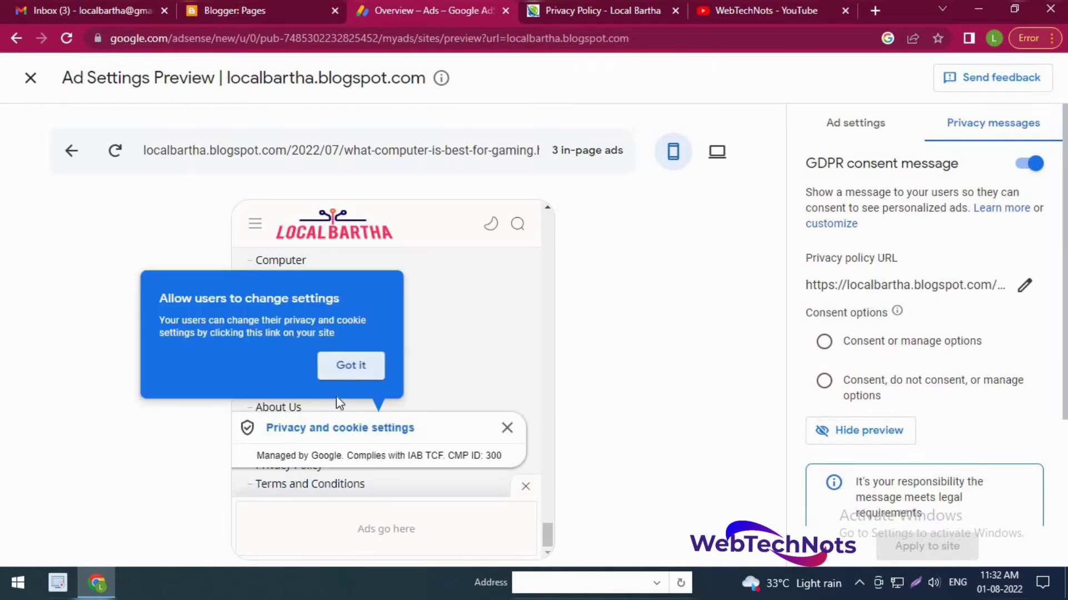
left_click(349, 368)
left_click(507, 428)
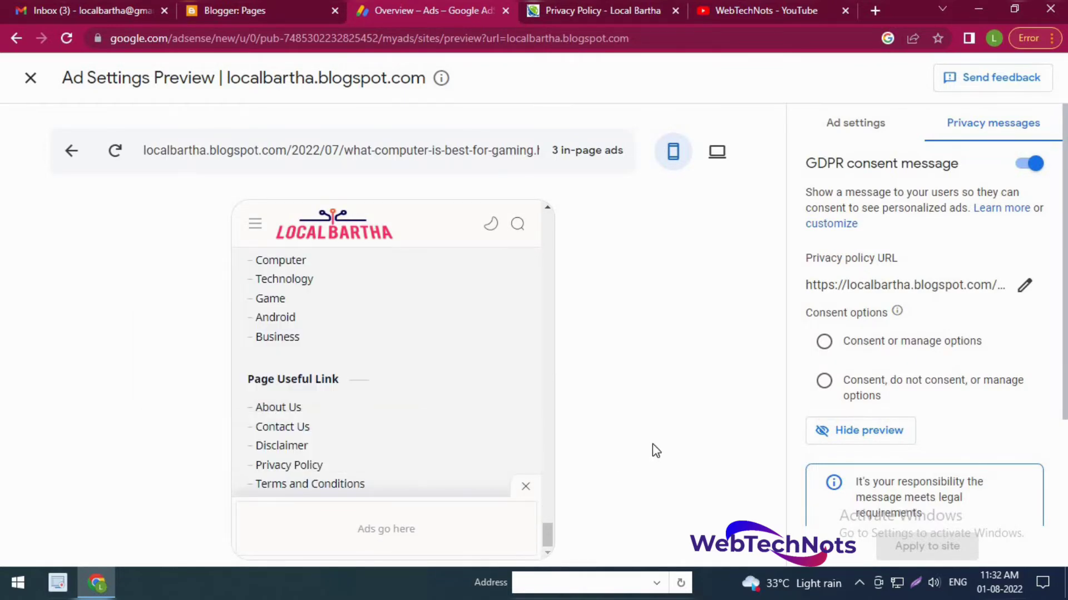
scroll(893, 465, "down", 3)
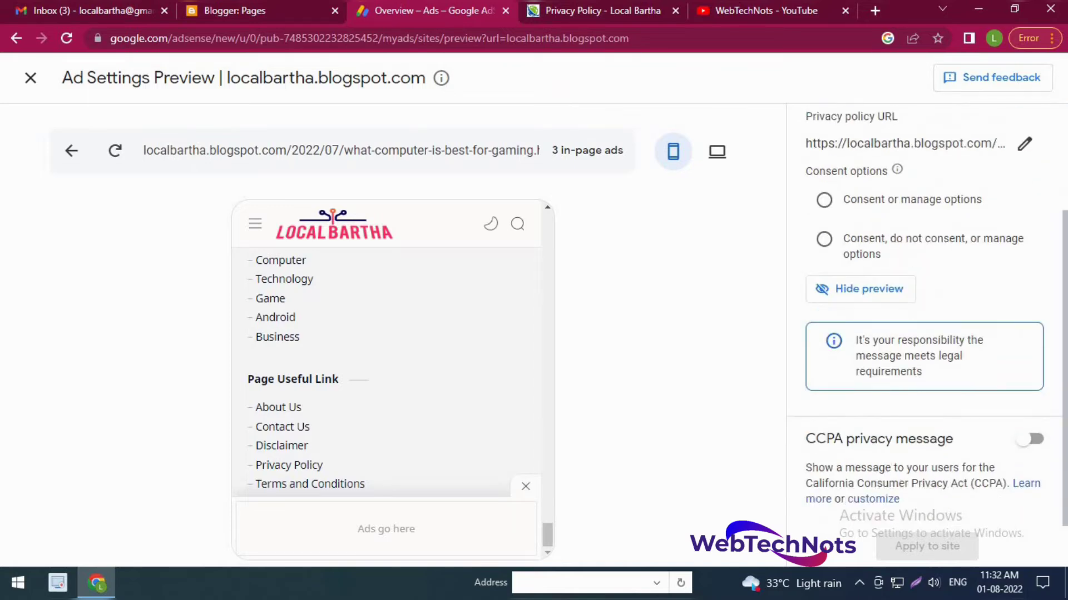
scroll(918, 423, "up", 3)
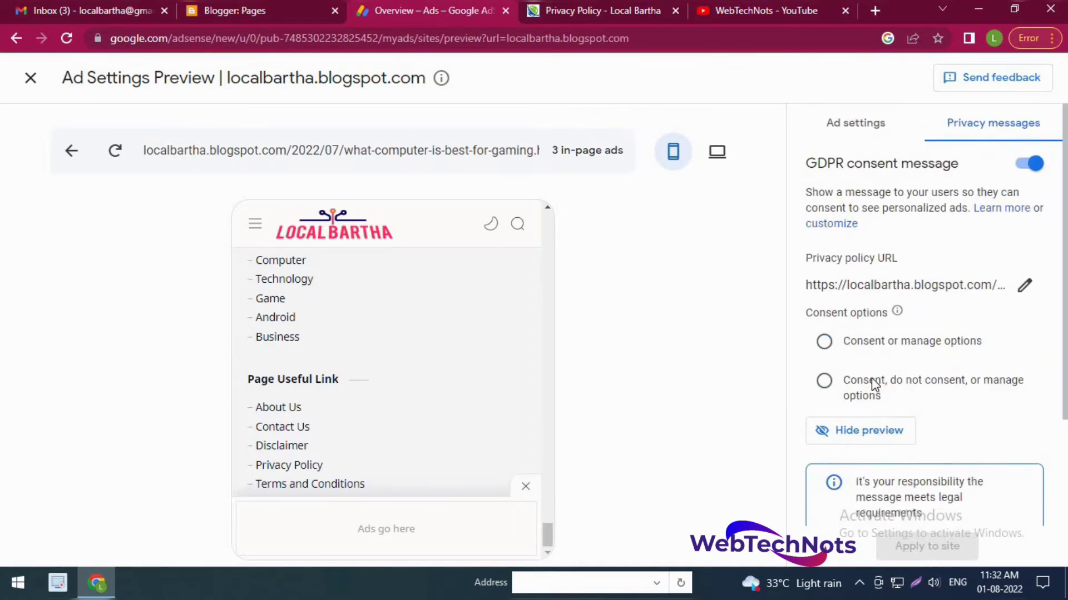
Look through the mobile article preview with the privacy messages on, and check the Auto ads settings
scroll(504, 432, "up", 3)
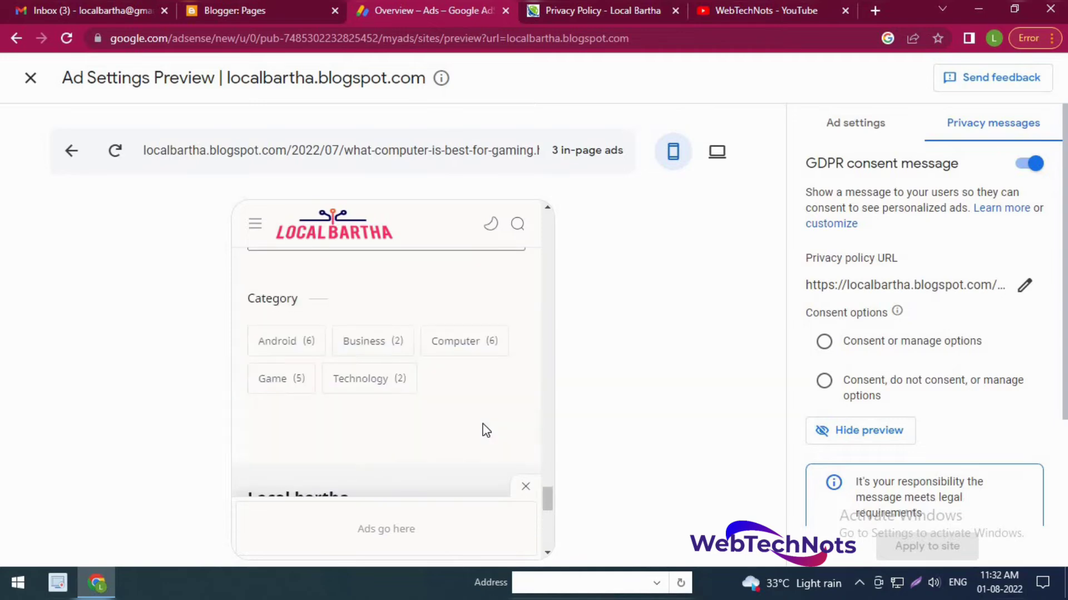
scroll(504, 432, "down", 3)
scroll(504, 433, "up", 10)
scroll(505, 433, "up", 5)
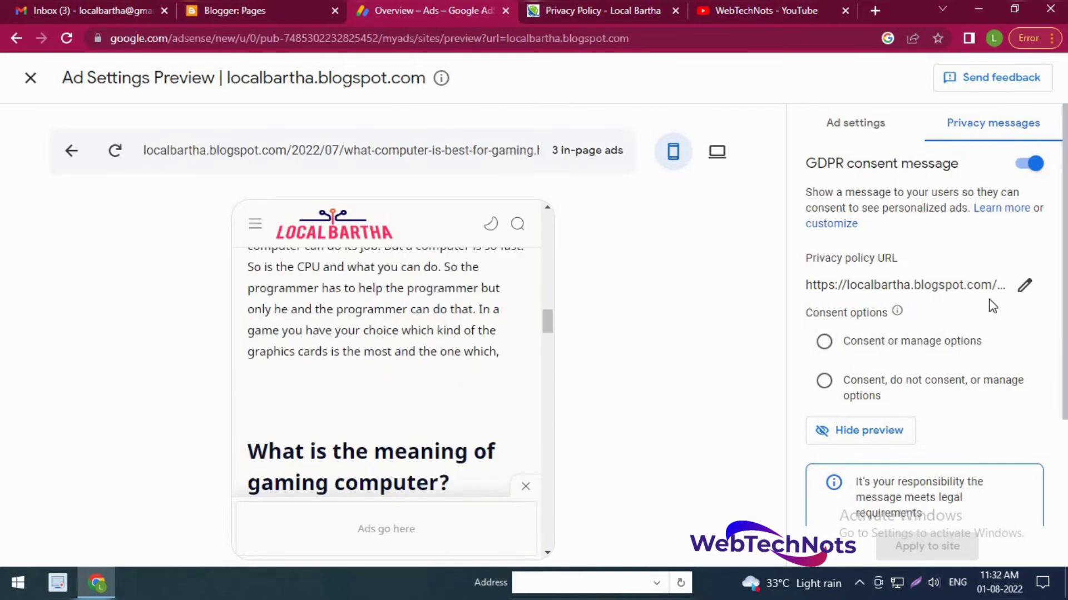
scroll(967, 445, "down", 3)
scroll(939, 333, "up", 3)
left_click(856, 123)
scroll(798, 469, "down", 1)
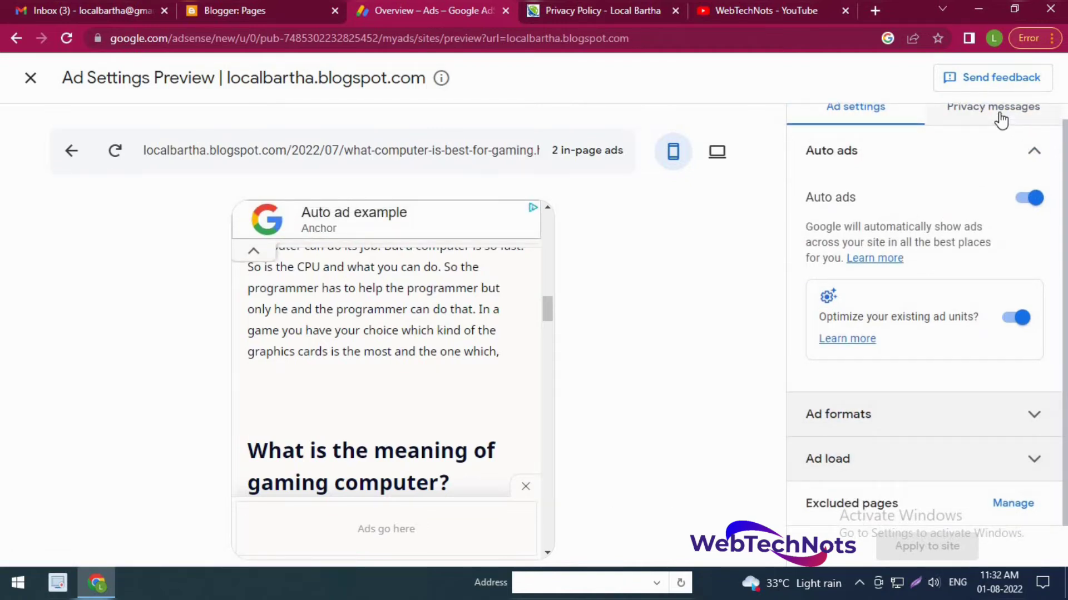
Return to the privacy messages, hide the consent message preview and select the "Consent, do not consent, or manage options" consent option
left_click(962, 114)
left_click(413, 425)
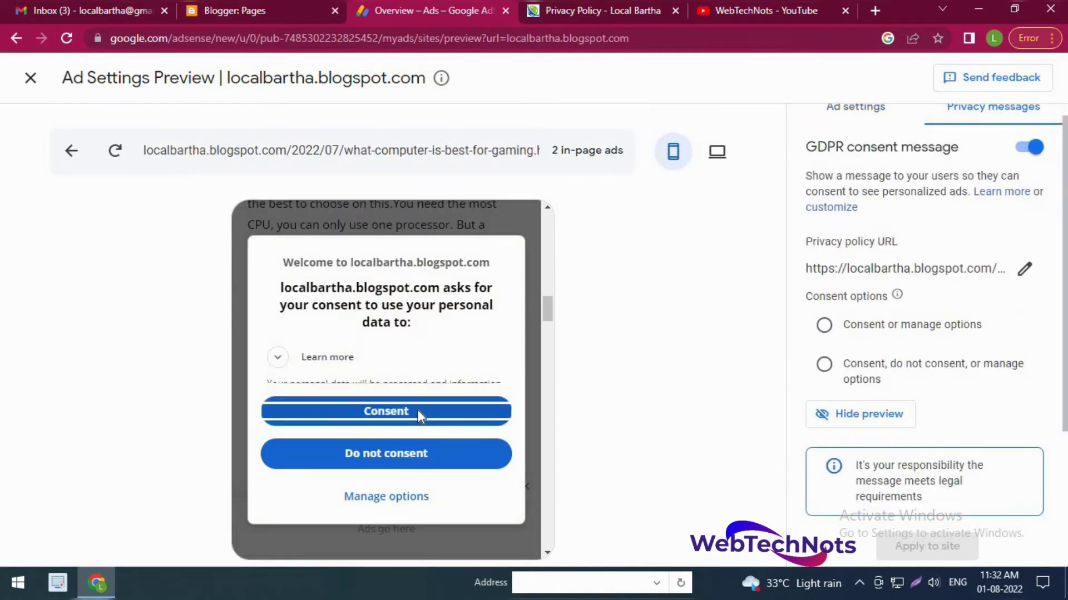
left_click(821, 417)
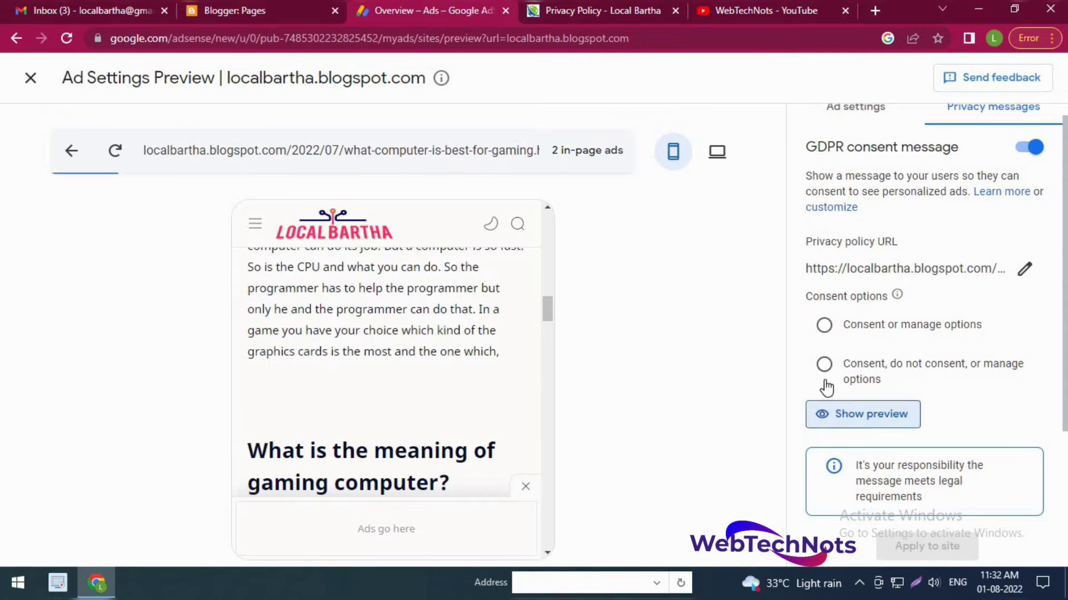
left_click(824, 365)
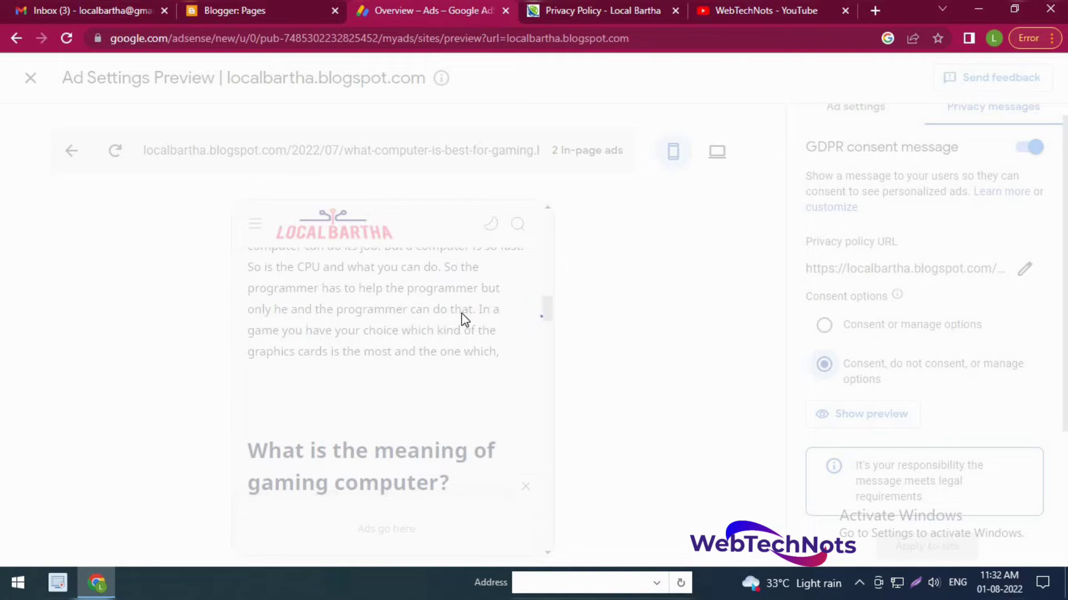
Review the remaining privacy message options, switch to the ad settings and examine the ad placements throughout the mobile article preview
scroll(865, 438, "down", 2)
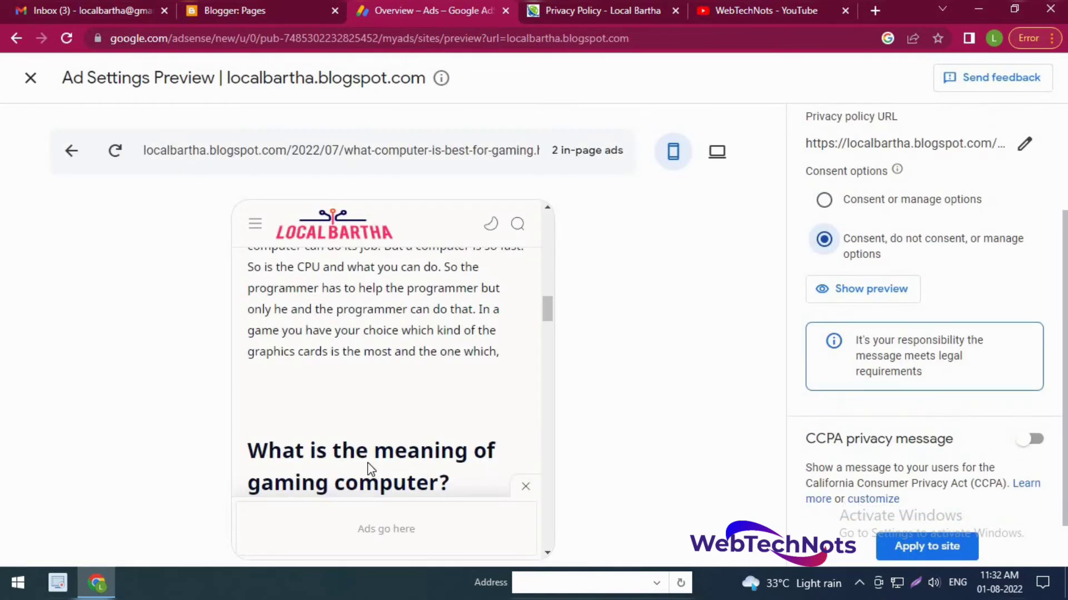
scroll(371, 469, "down", 10)
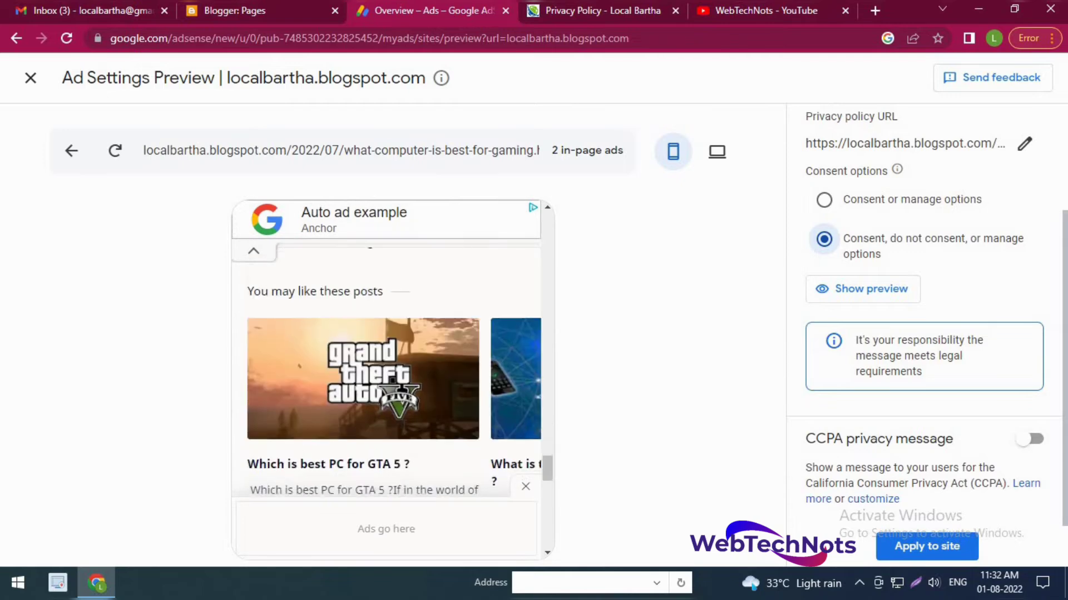
scroll(403, 429, "down", 5)
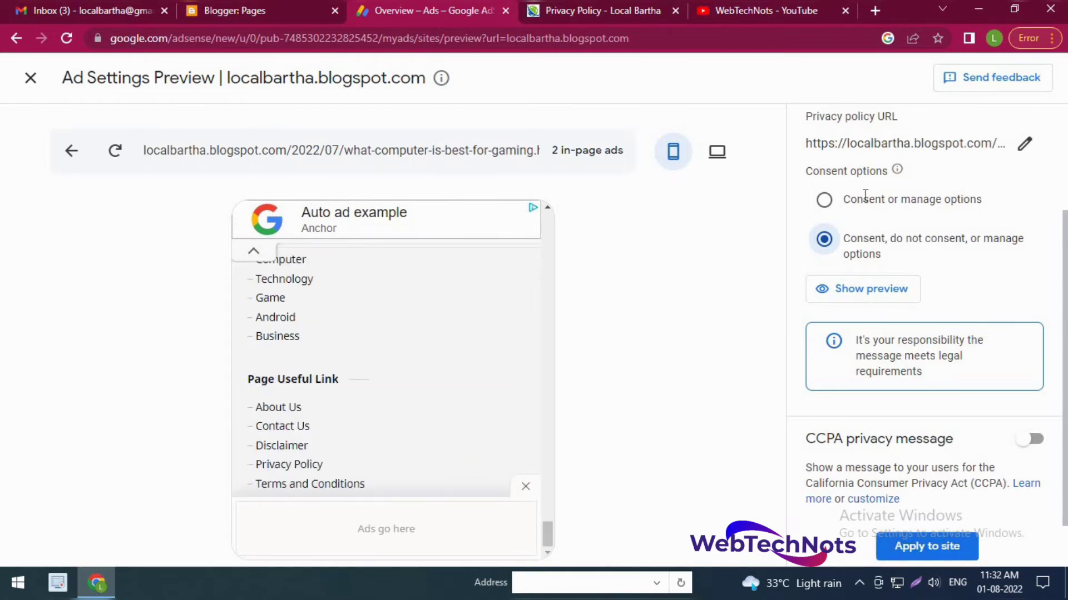
scroll(865, 195, "up", 4)
left_click(855, 123)
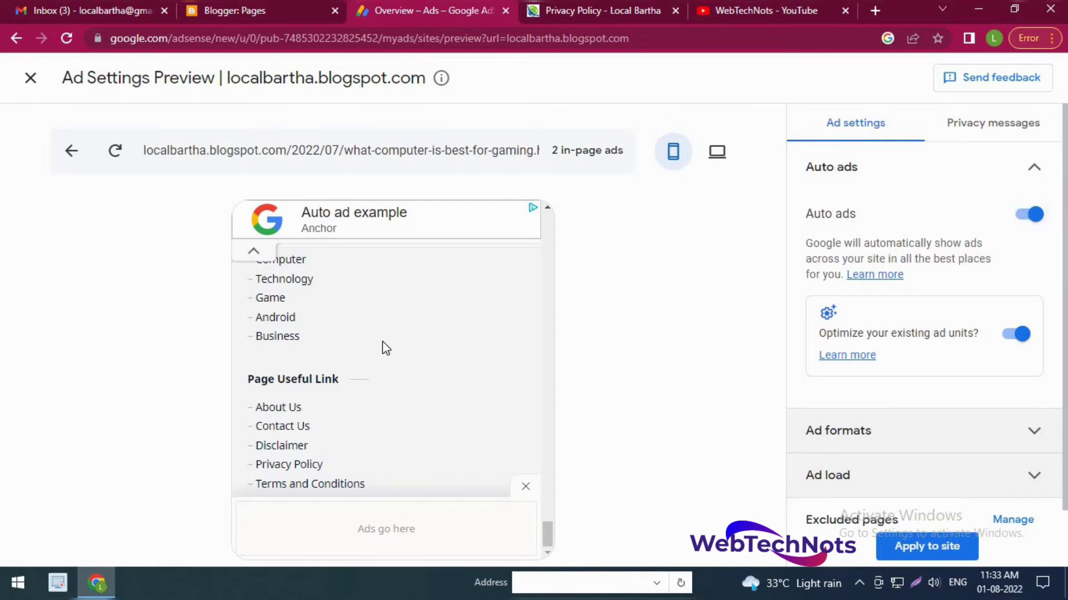
scroll(386, 348, "up", 20)
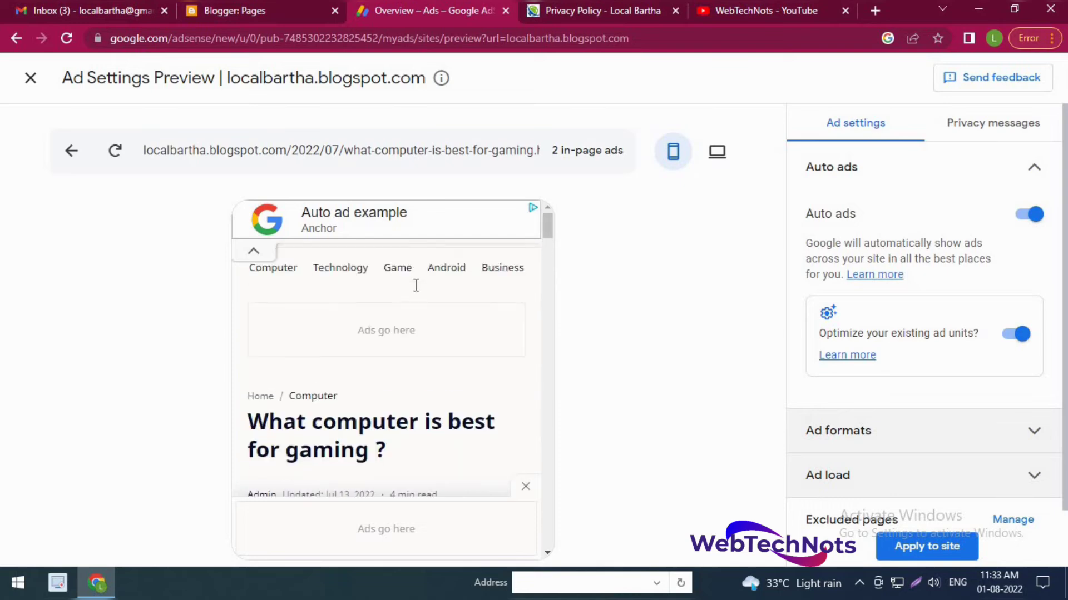
scroll(345, 412, "down", 6)
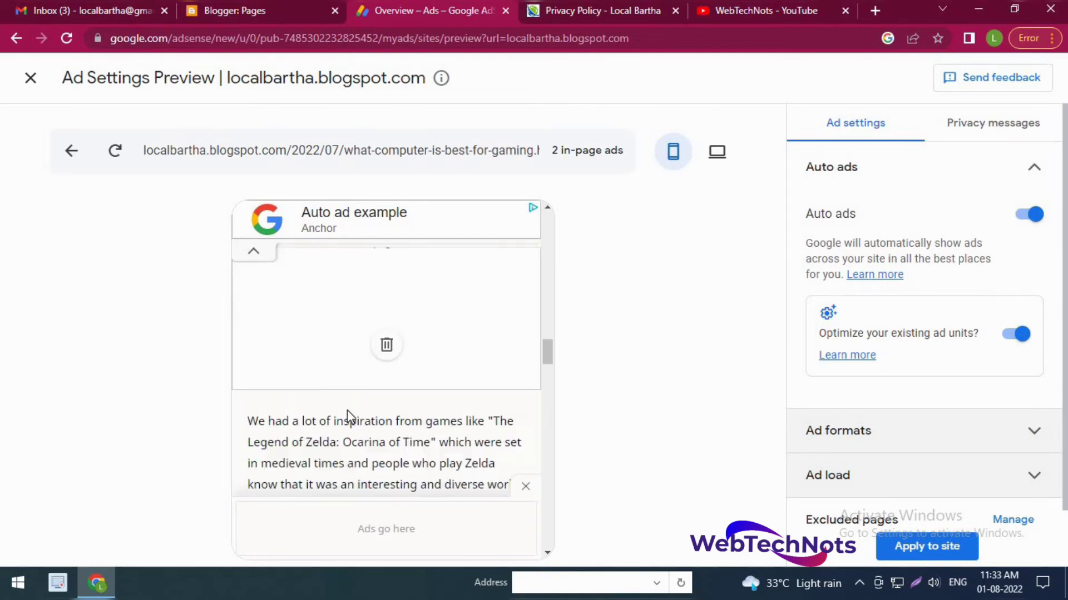
scroll(347, 409, "down", 15)
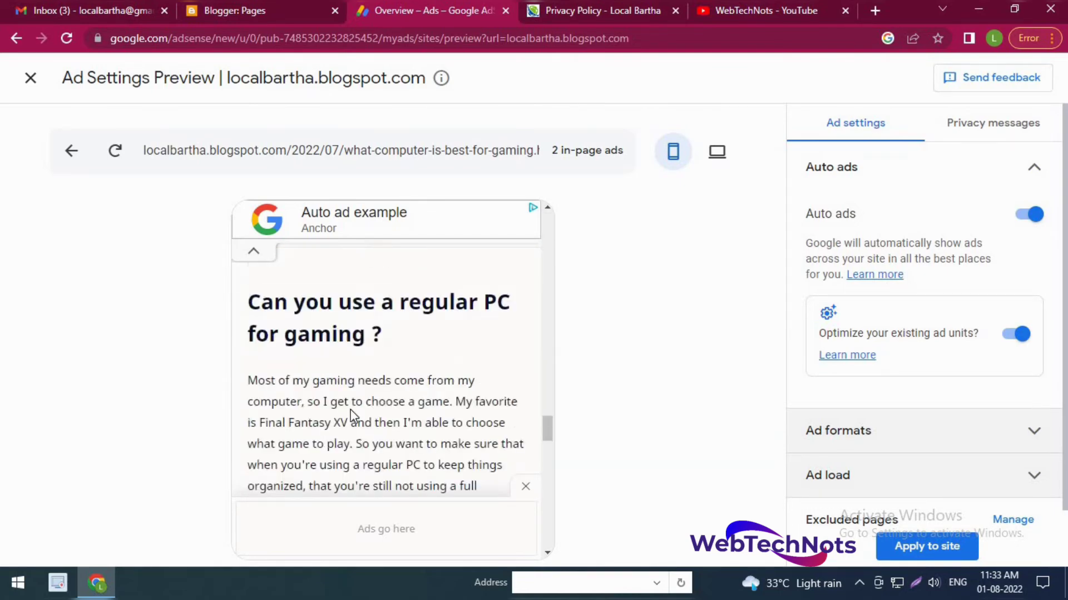
Collapse the sticky ad placeholder in the article preview and look over the page from footer to title again
left_click(525, 488)
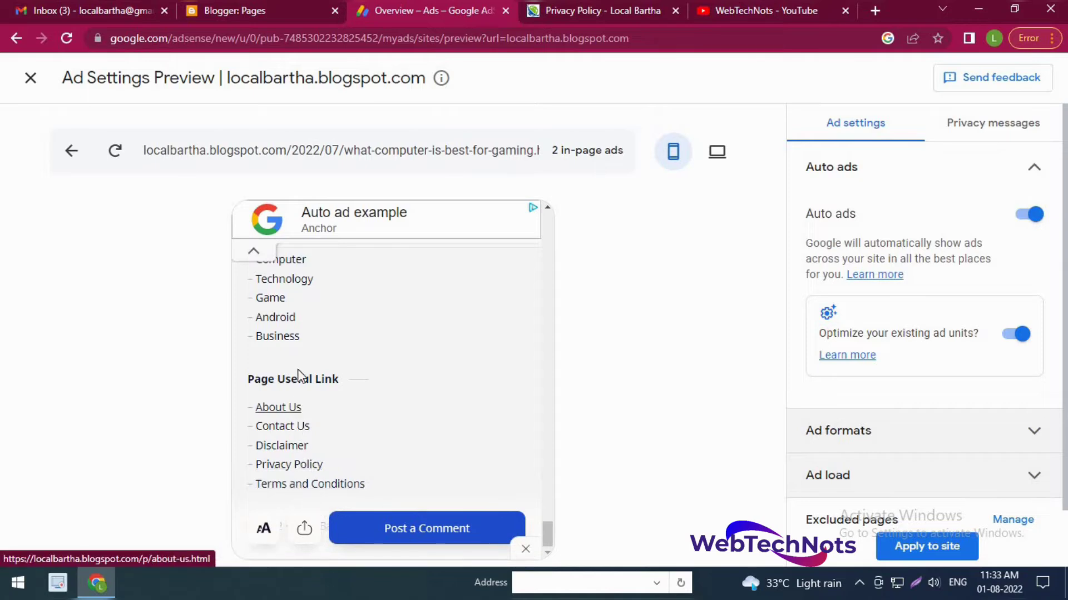
scroll(311, 428, "up", 6)
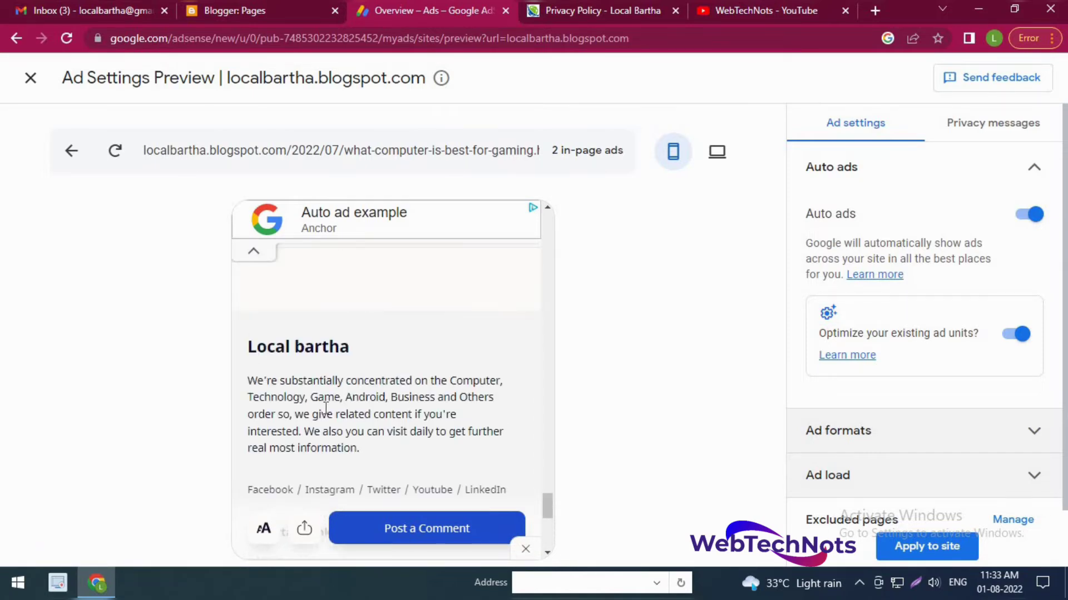
scroll(358, 462, "down", 2)
scroll(334, 450, "up", 10)
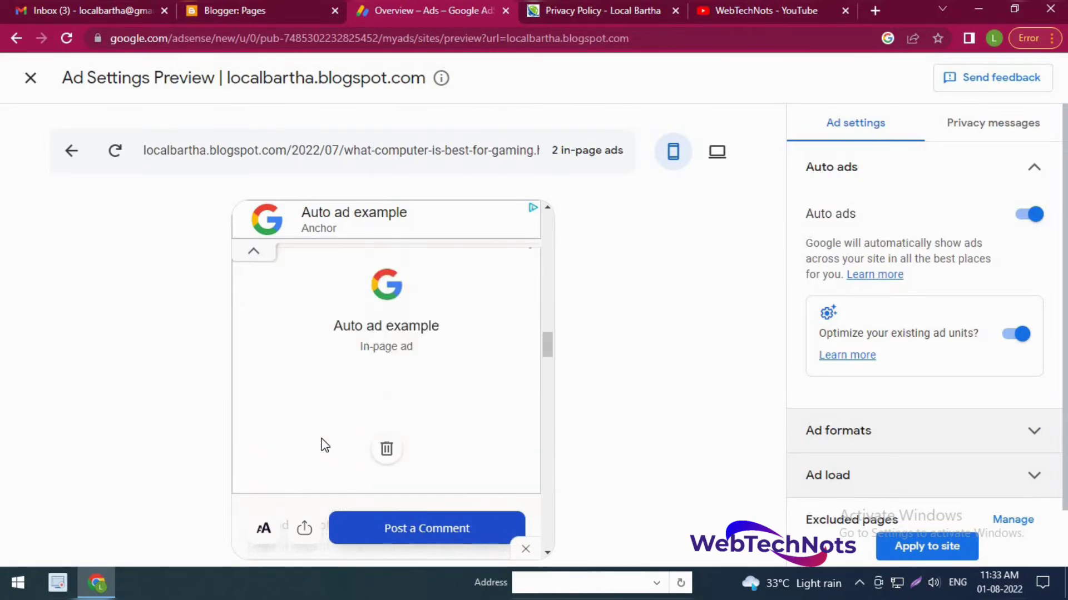
scroll(334, 434, "up", 5)
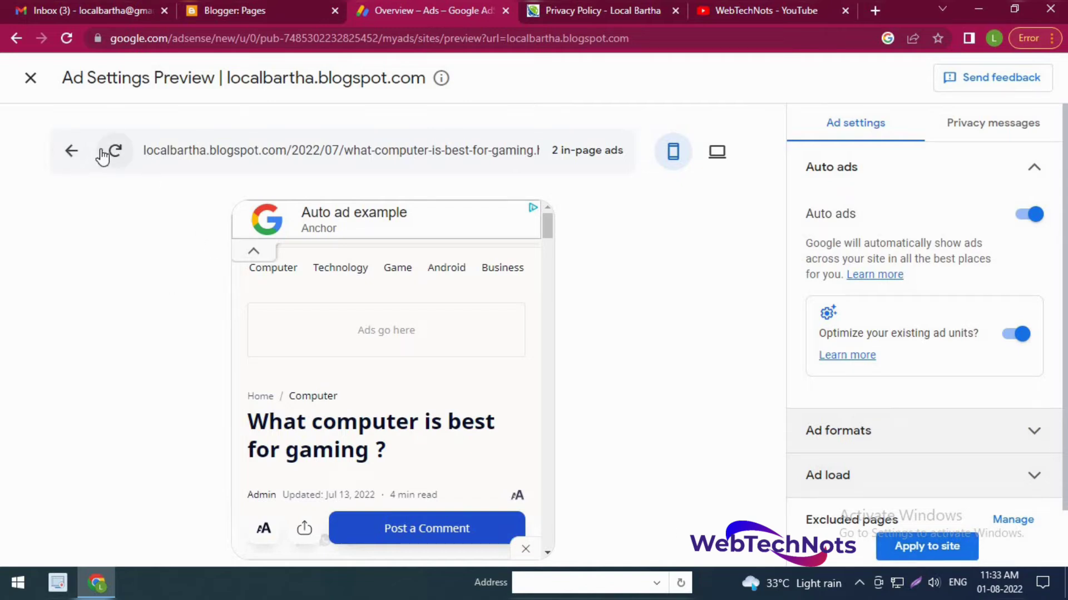
Return the preview to the localbartha.blogspot.com home page, look over its ad placements and apply the settings to the site
left_click(71, 152)
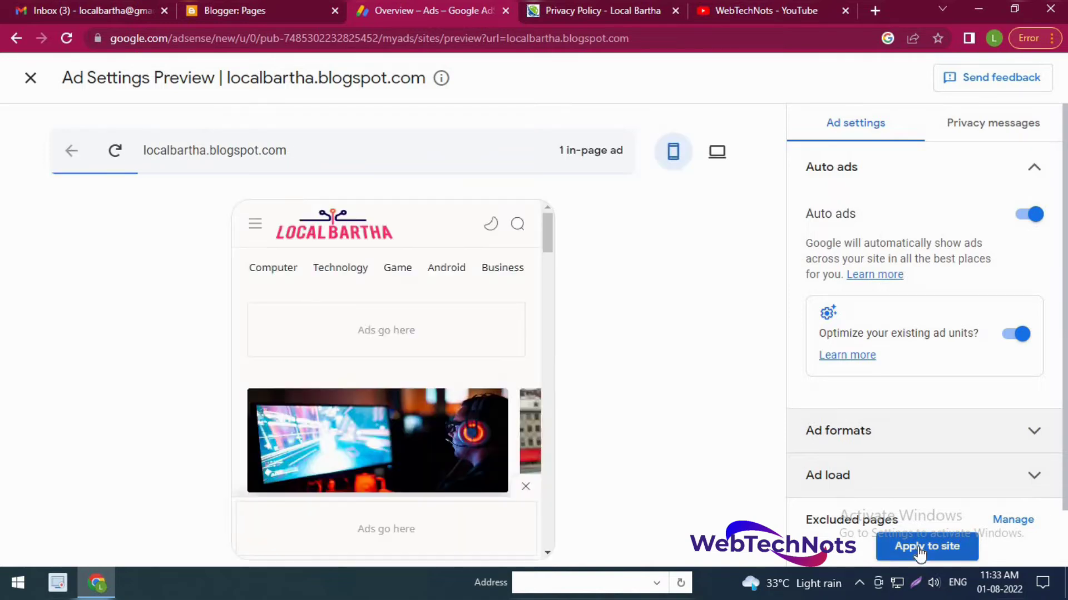
scroll(552, 447, "down", 1)
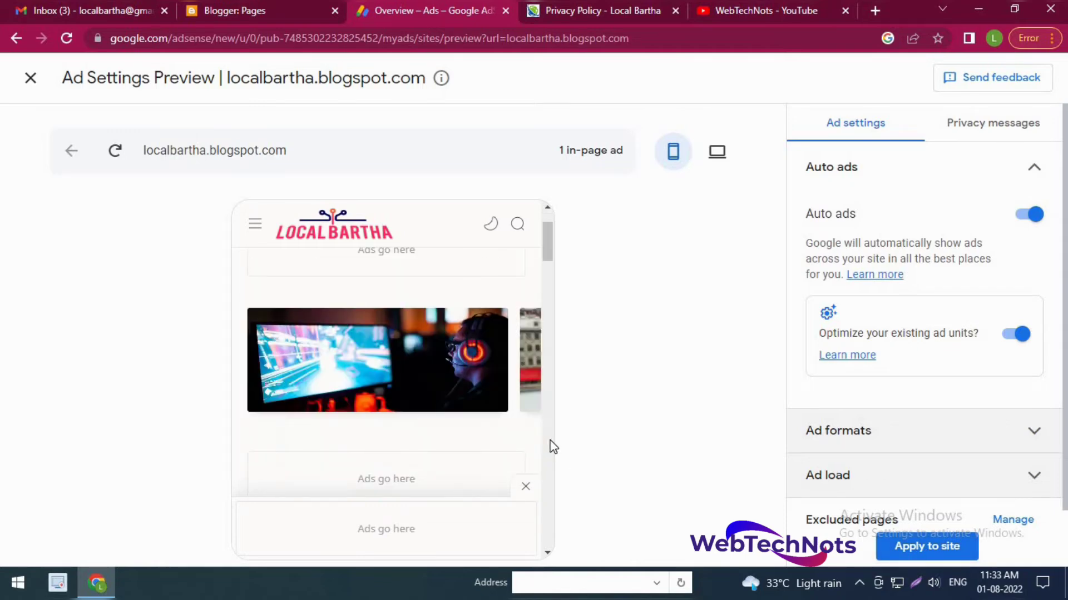
scroll(553, 447, "down", 5)
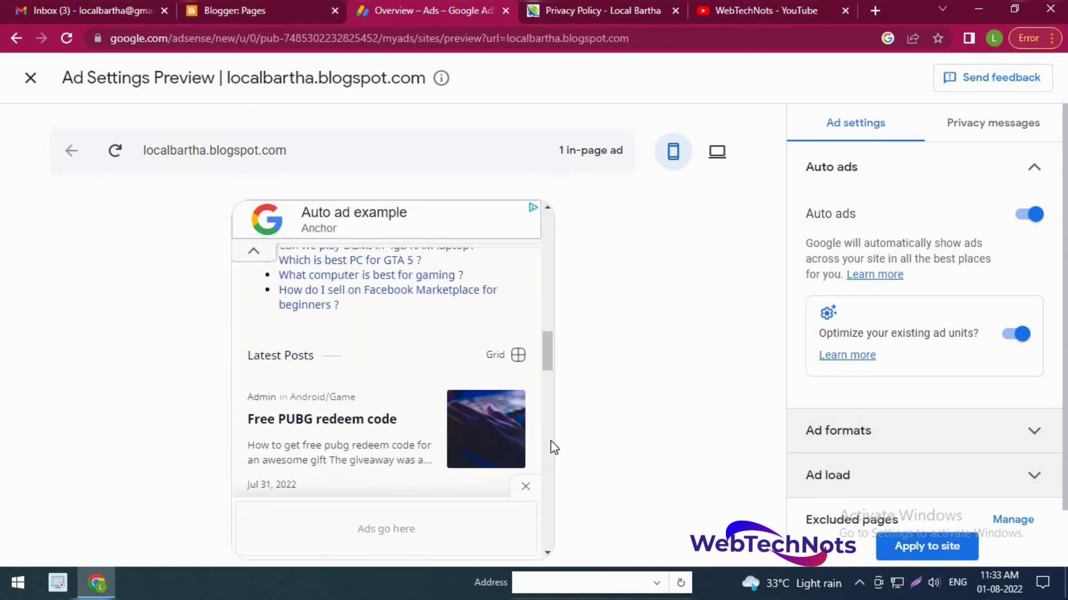
scroll(550, 440, "up", 3)
scroll(933, 517, "down", 1)
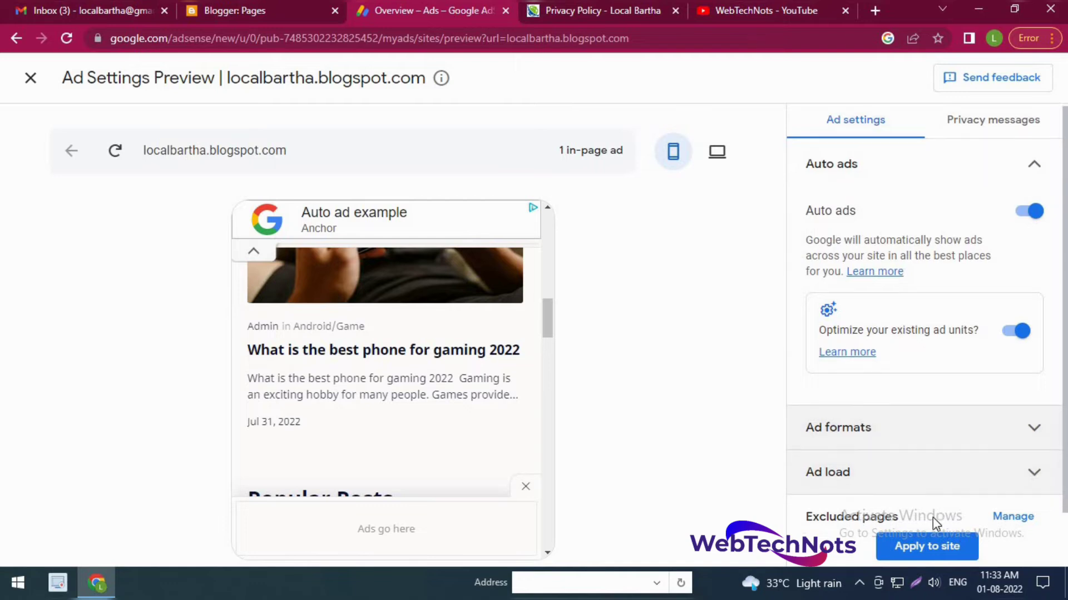
left_click(915, 547)
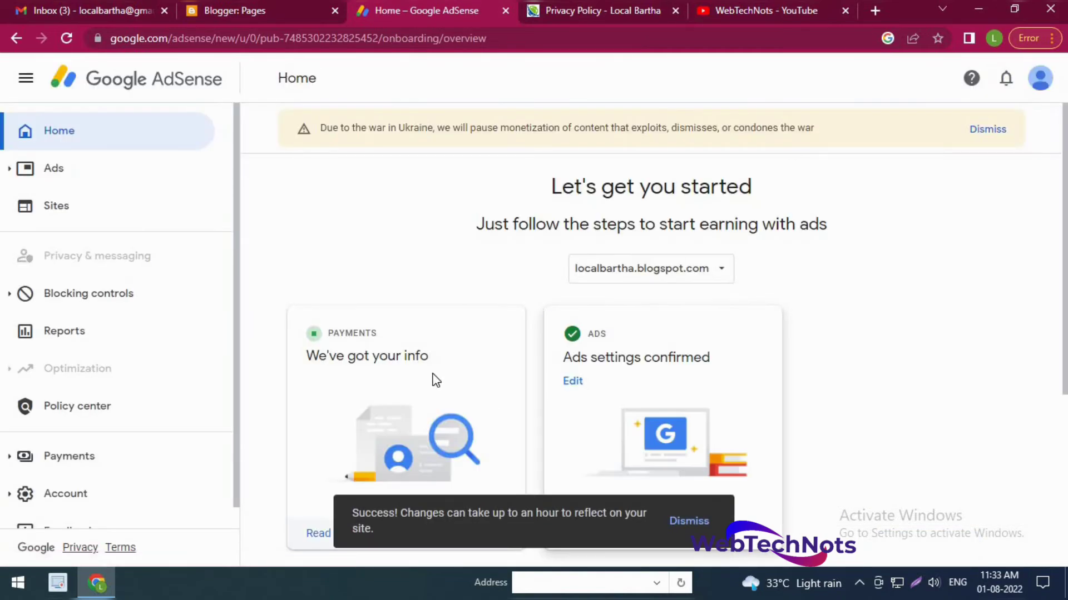
Dismiss the settings notice, start connecting the site to AdSense and request a review of localbartha.blogspot.com
scroll(516, 390, "down", 3)
scroll(516, 390, "down", 2)
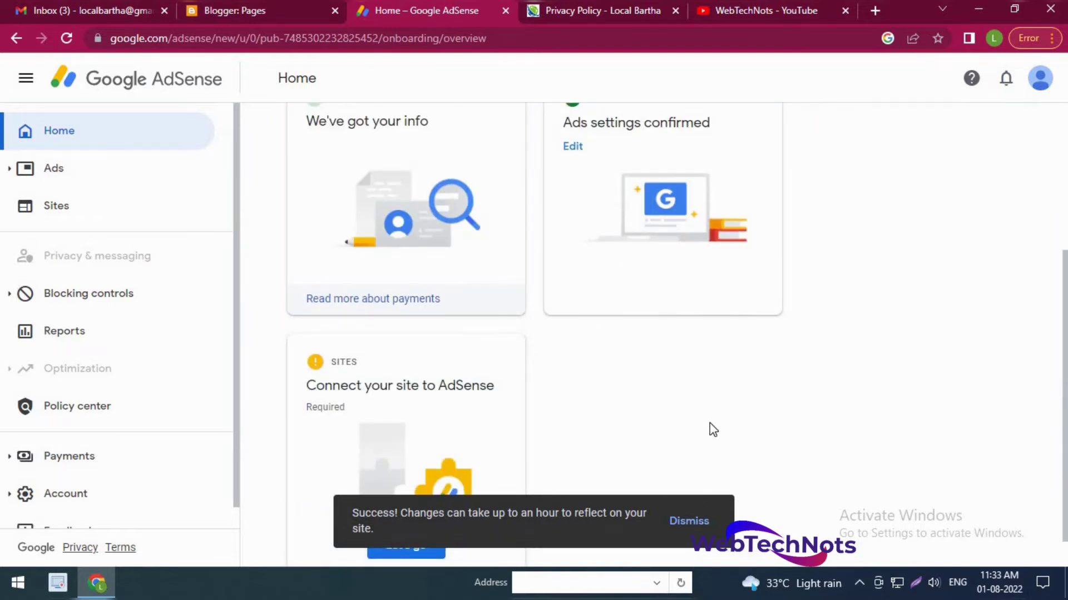
scroll(717, 422, "down", 1)
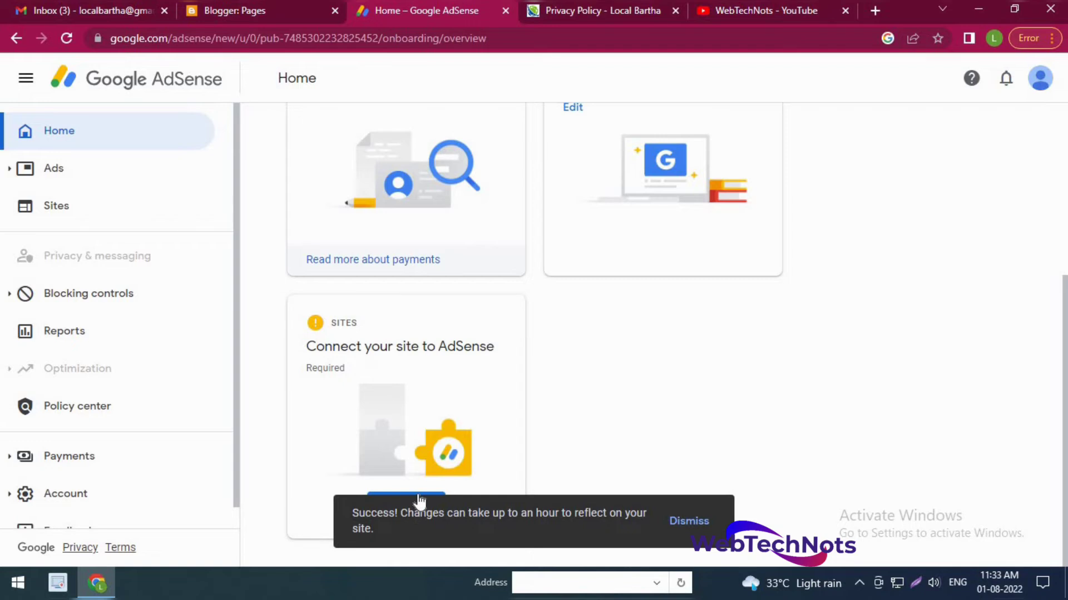
left_click(688, 521)
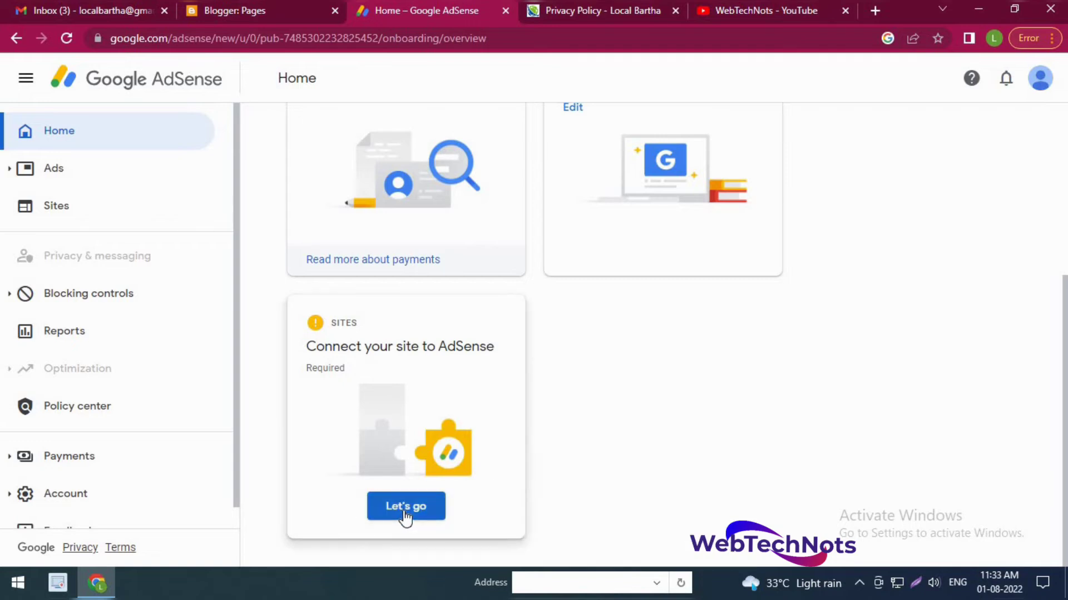
left_click(405, 507)
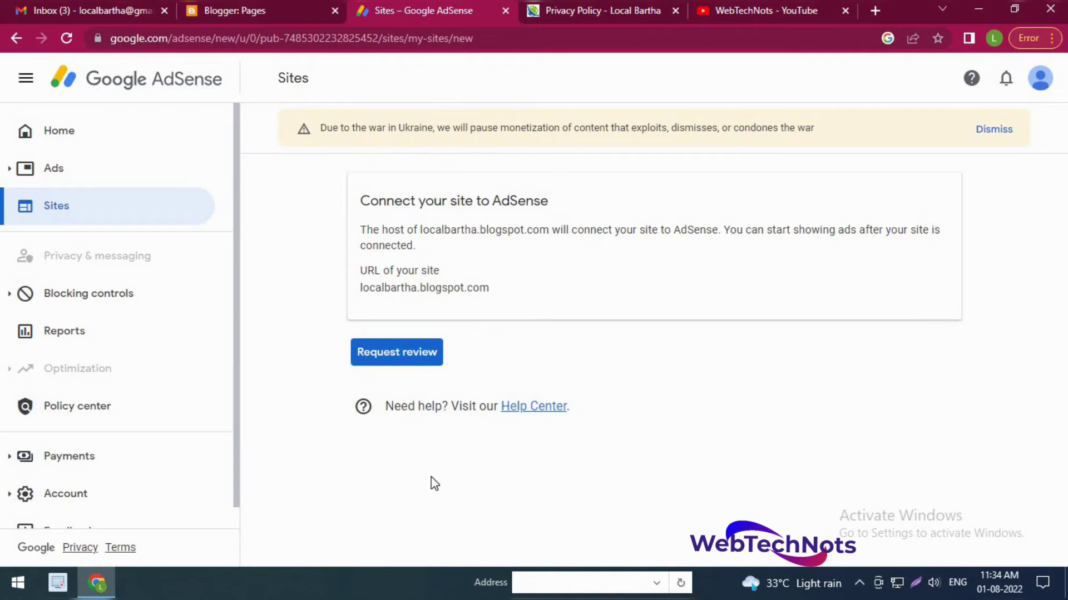
left_click(378, 353)
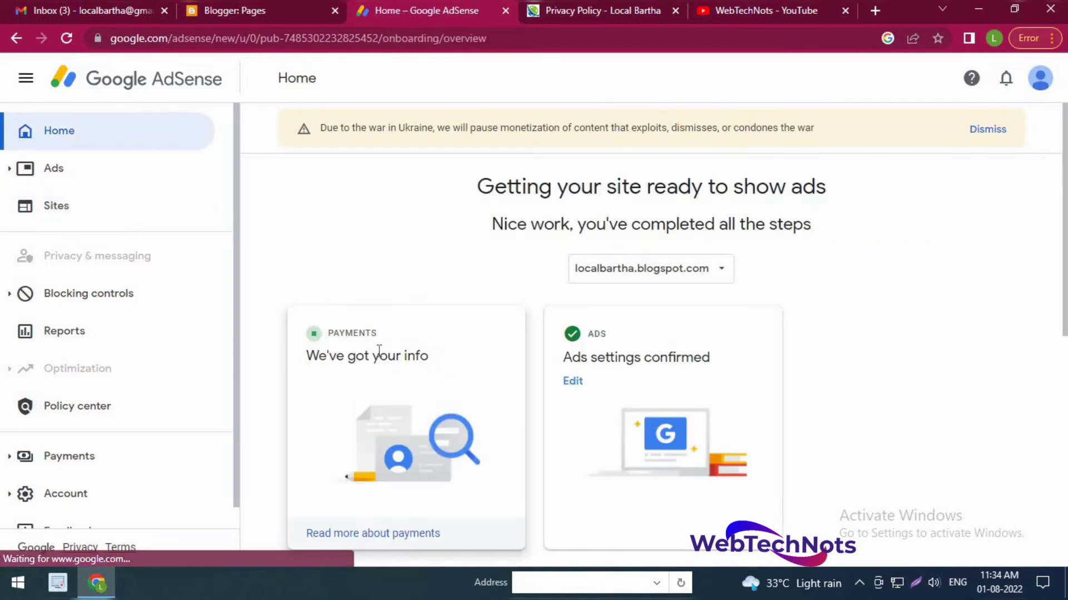
Examine the Sites card on the AdSense home page, view the site from it and read its connection details
scroll(319, 212, "down", 7)
scroll(311, 214, "up", 1)
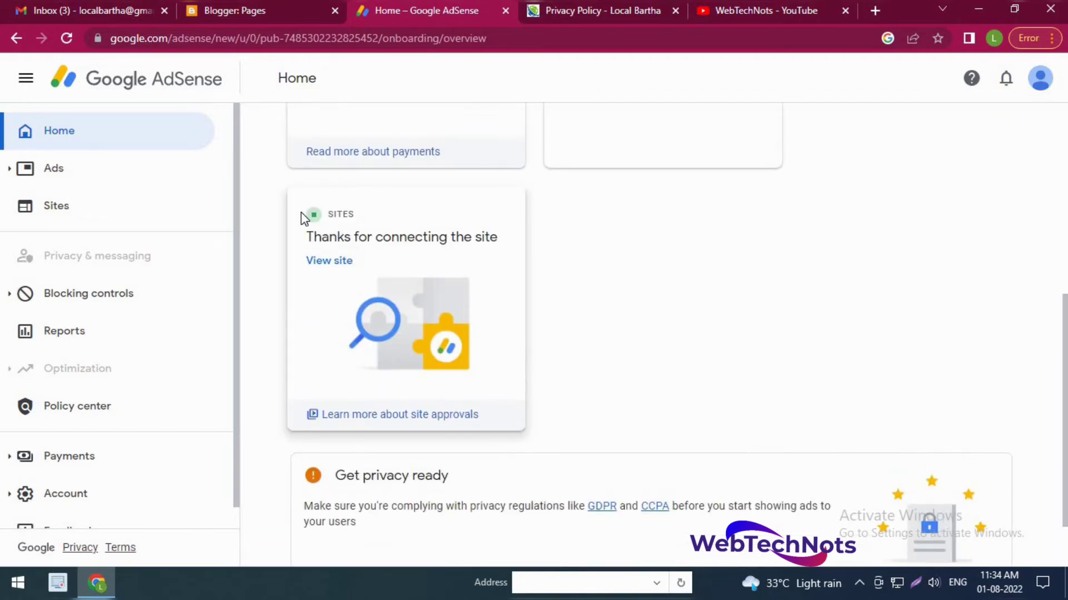
double_click(351, 213)
left_click(333, 367)
left_click(329, 260)
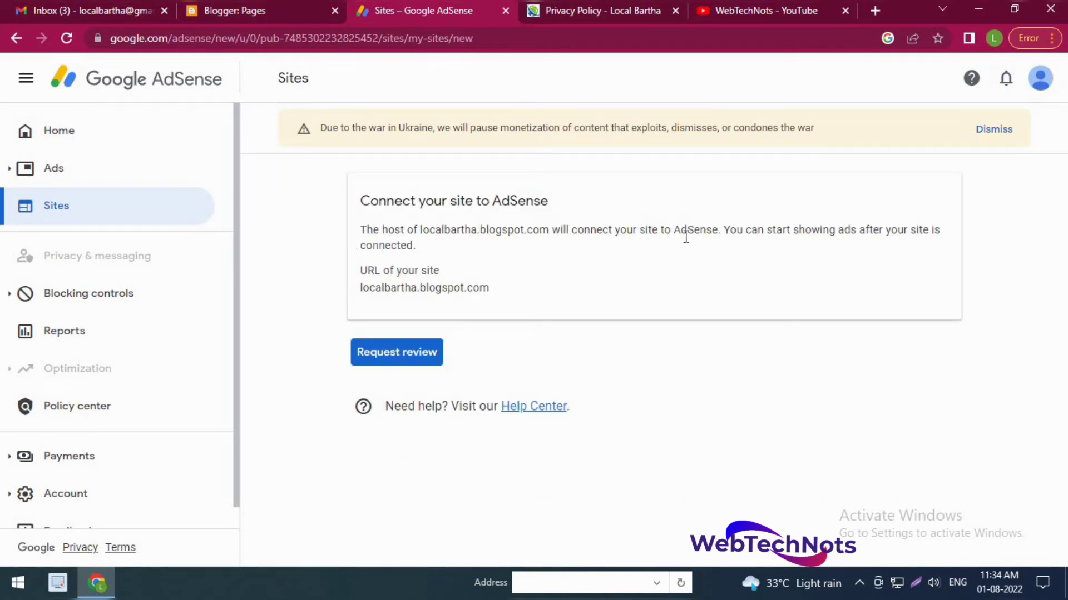
left_click_drag(365, 245, 539, 331)
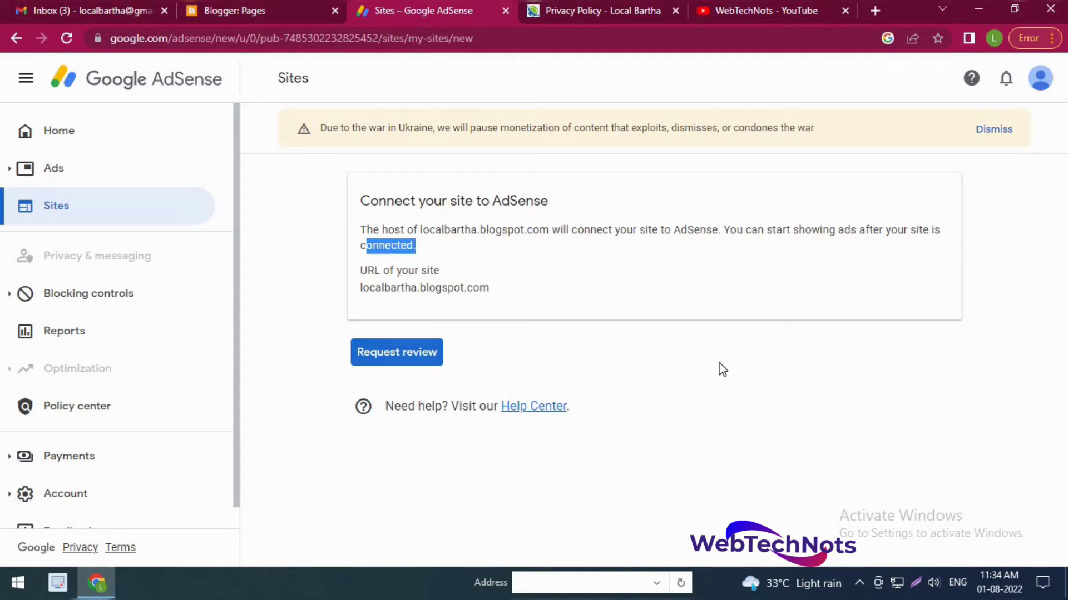
Open the Ads overview, page through and dismiss its introduction, look over the site list and open the Auto ads for AMP settings
left_click(78, 134)
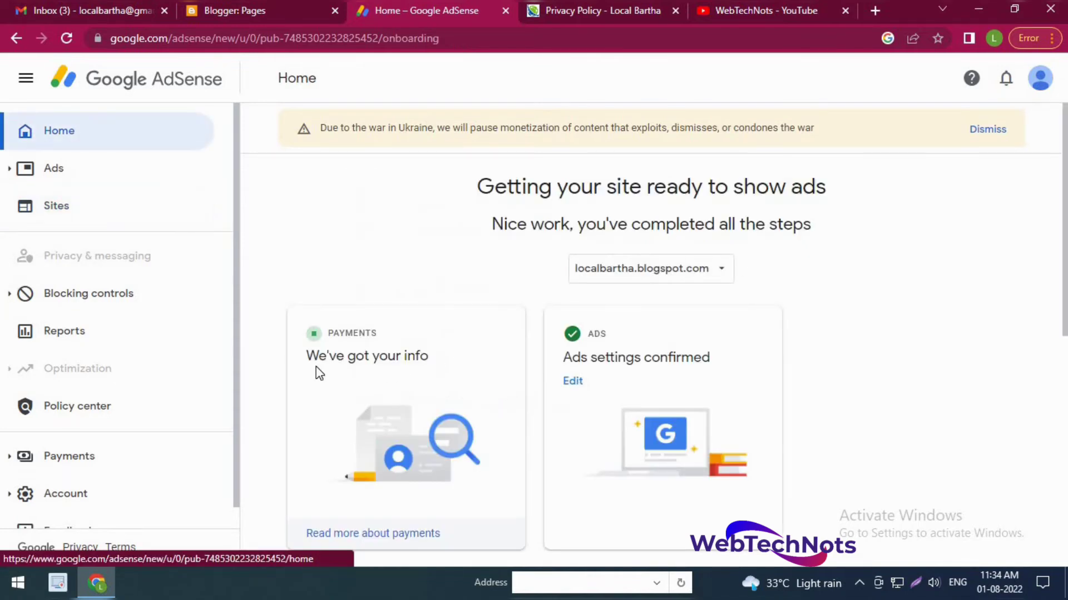
left_click(44, 173)
left_click(825, 286)
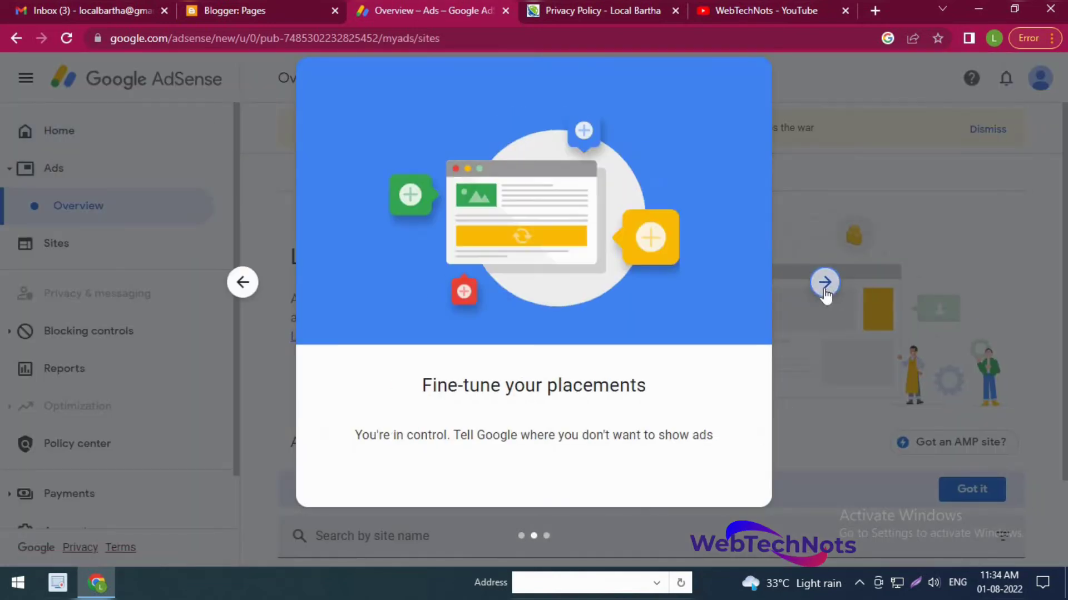
left_click(825, 286)
left_click(546, 476)
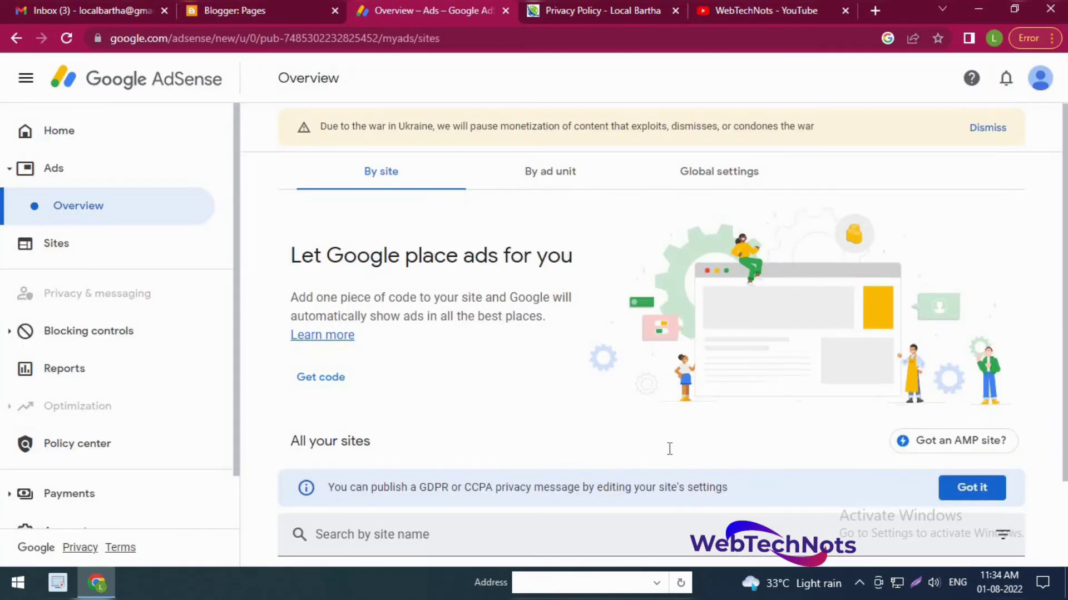
scroll(670, 448, "down", 2)
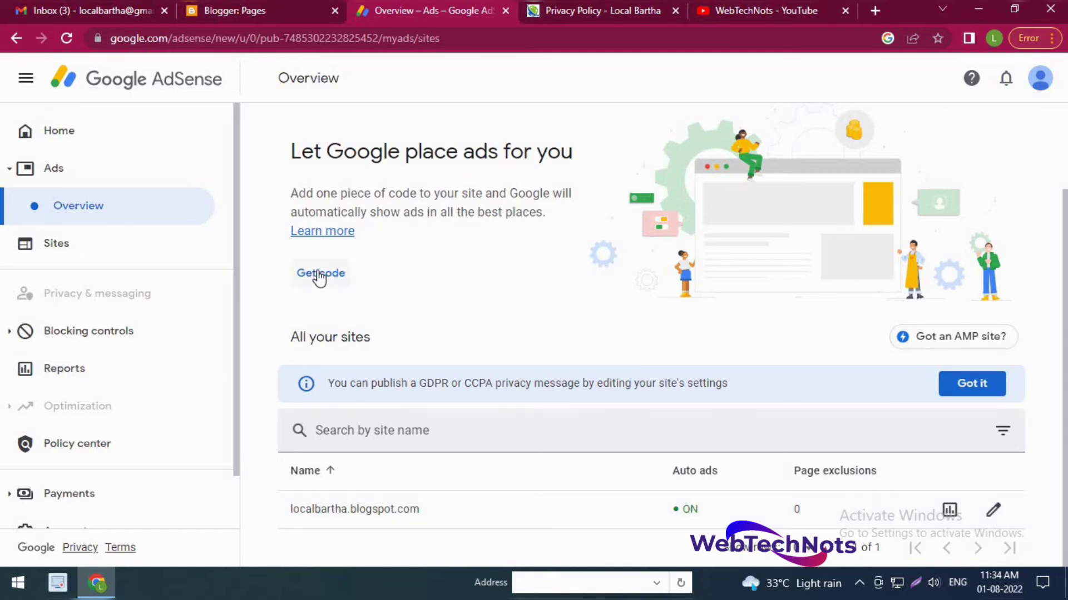
left_click(997, 344)
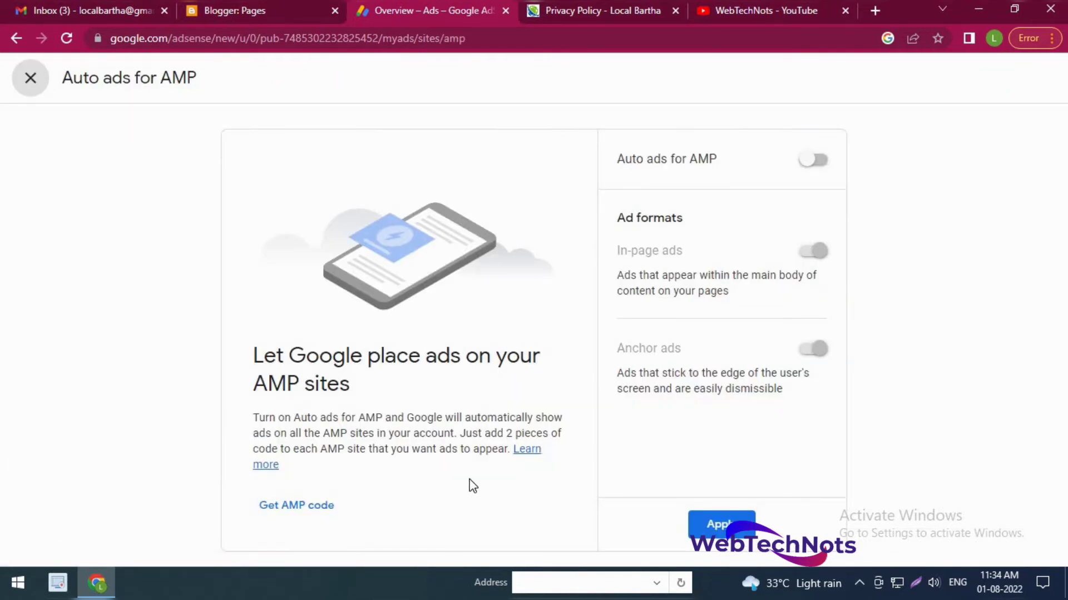
Turn on Auto ads for AMP, open the AMP code instructions and copy the Step 1 head script snippet
left_click(811, 160)
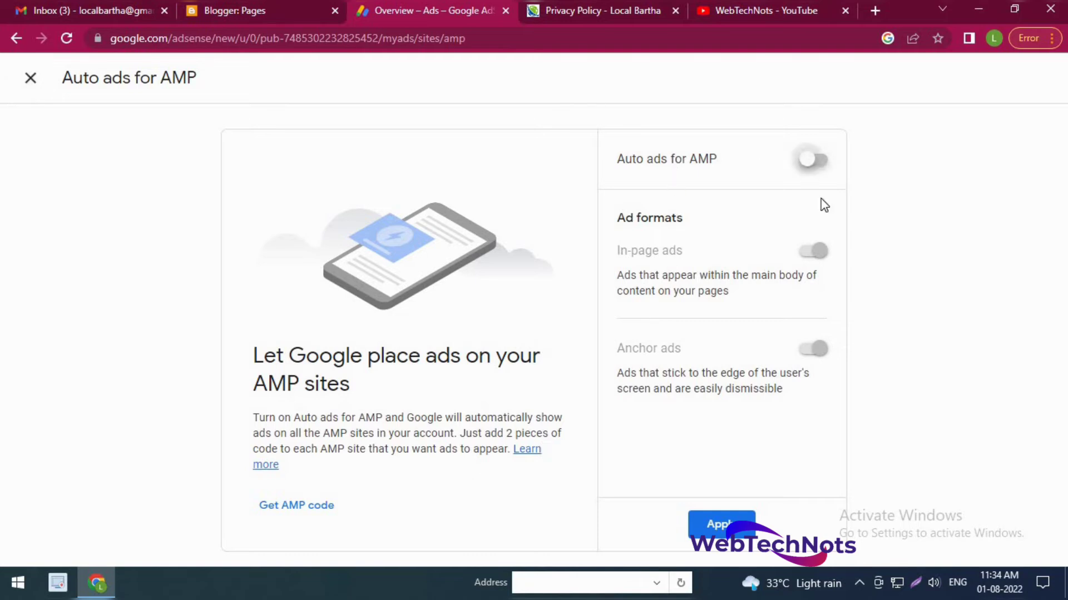
left_click(287, 511)
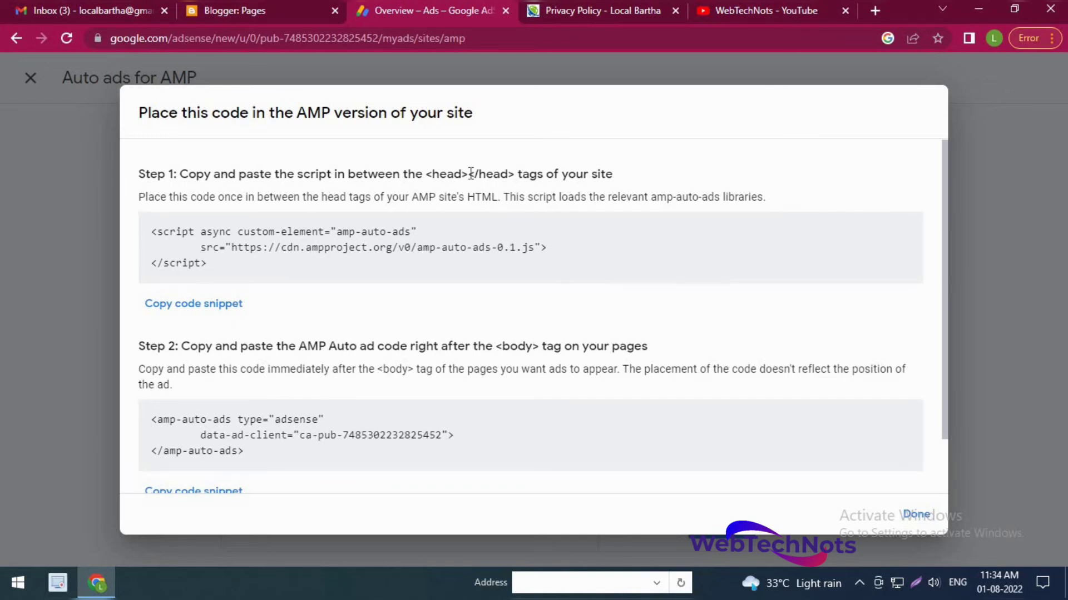
left_click_drag(468, 174, 475, 175)
left_click(191, 305)
left_click_drag(151, 231, 209, 265)
left_click(244, 249)
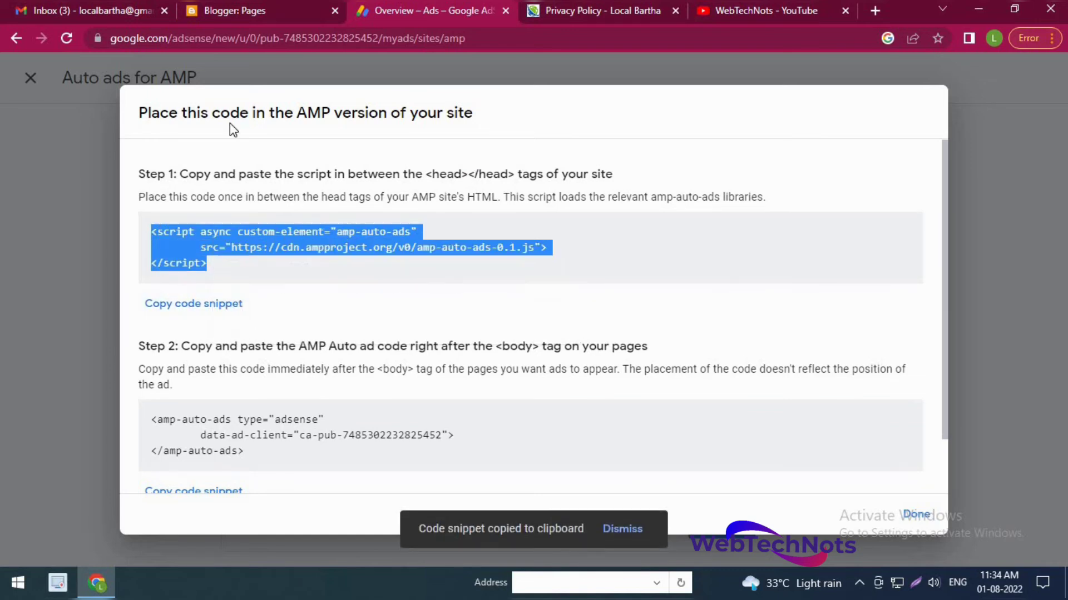
Switch to Blogger and open the HTML of the Local Bartha theme for editing
left_click(250, 21)
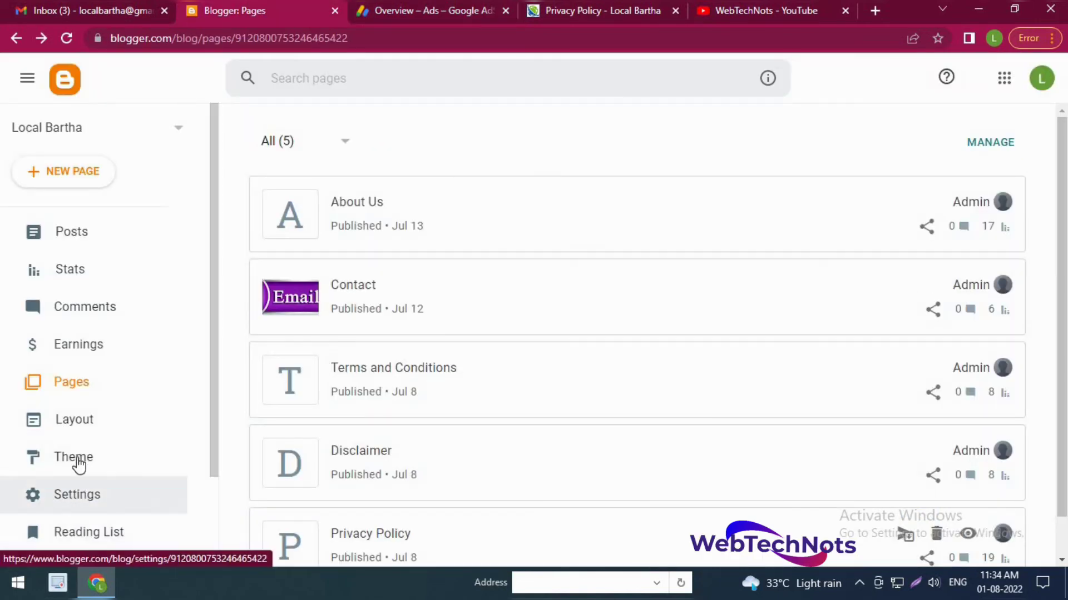
left_click(78, 458)
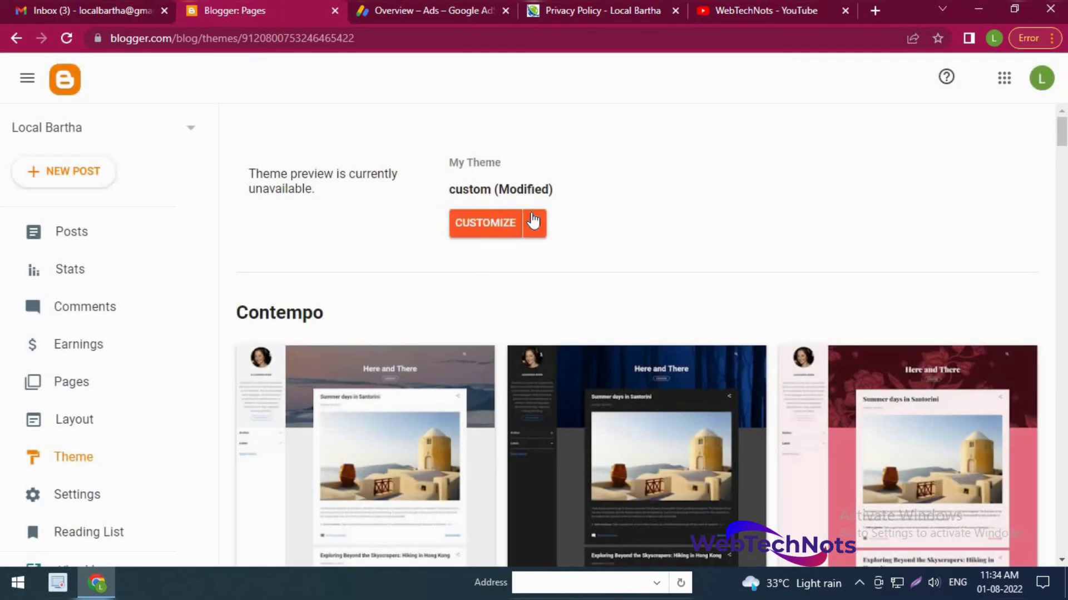
left_click(533, 223)
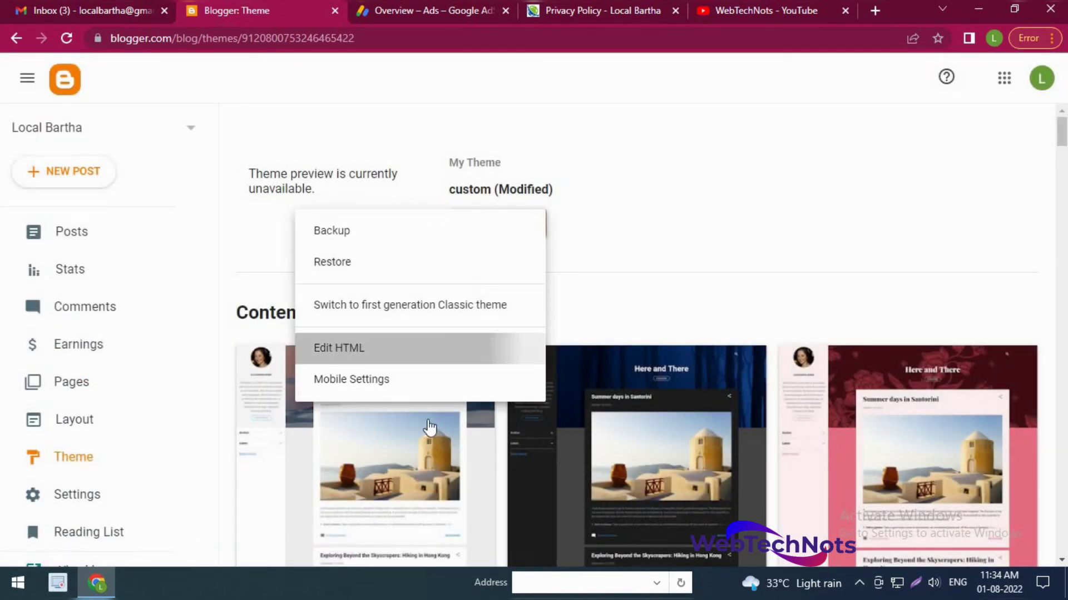
left_click(336, 348)
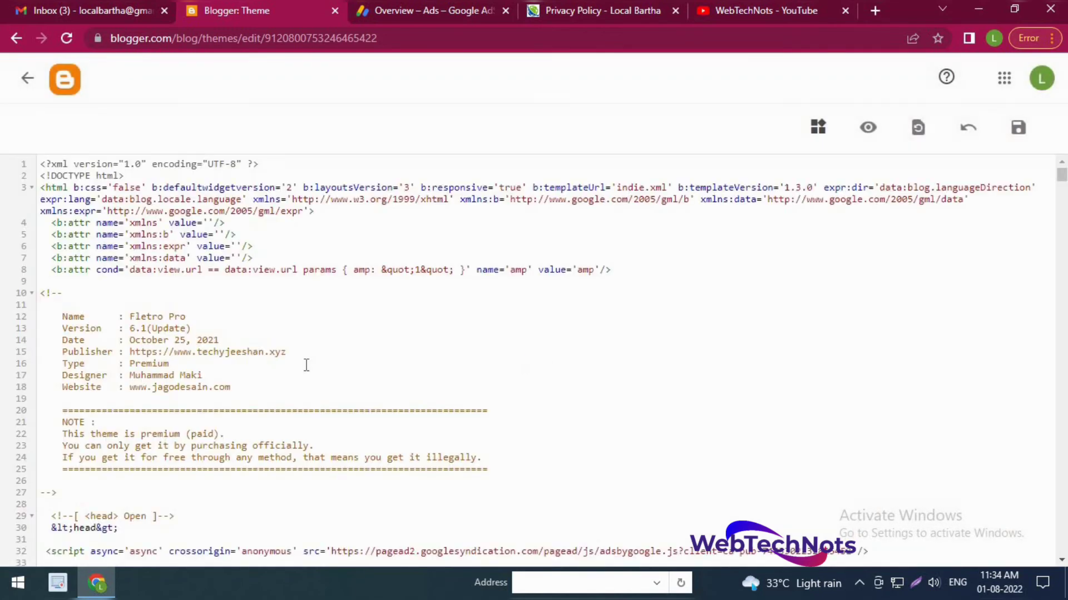
Insert the amp-auto-ads script on a new line below the AdSense script in the theme's head section and save the theme
scroll(234, 362, "down", 5)
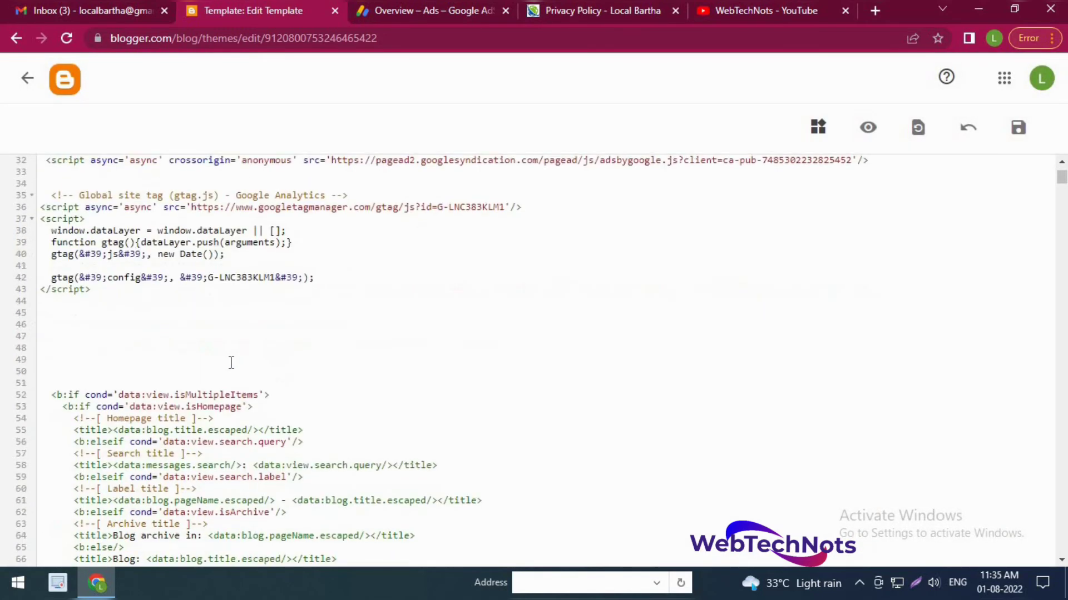
scroll(163, 366, "up", 1)
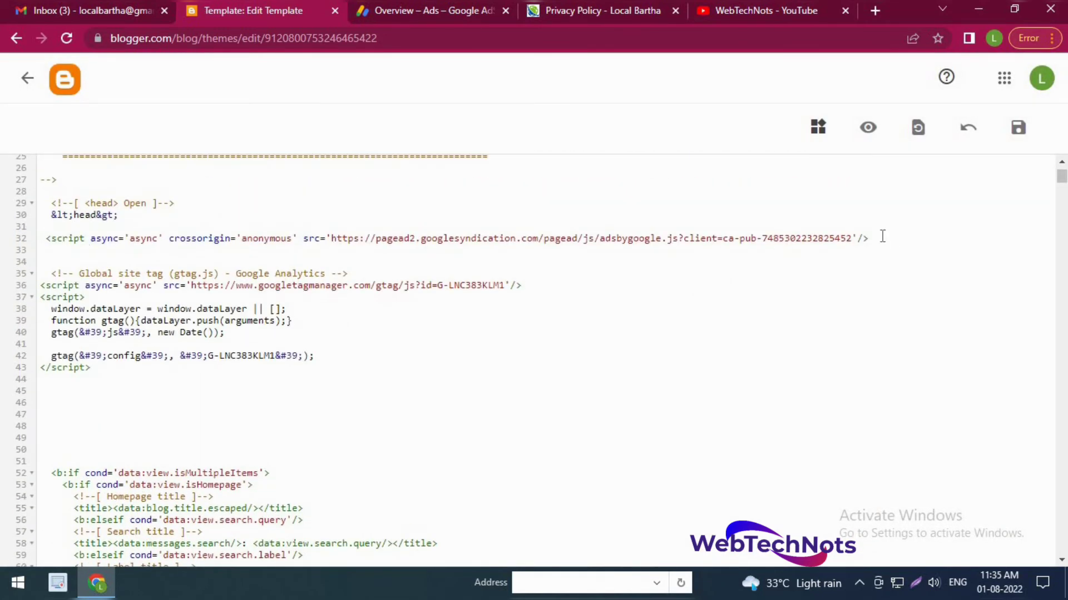
key("Return")
type("<script async custom-element=\"amp-auto-ads\"         src=\"https://cdn.ampproject.org/v0/amp-auto-ads-0.1.js\"> </script>")
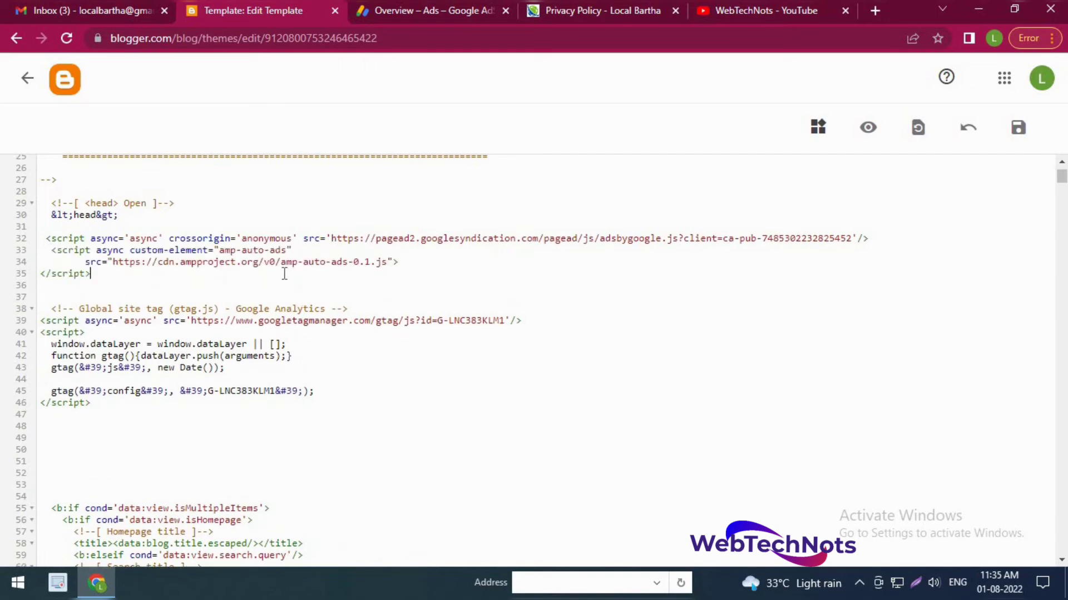
left_click(1020, 135)
Return to AdSense, copy the Step 2 amp-auto-ads body code and go back to the Blogger theme editor
left_click(444, 8)
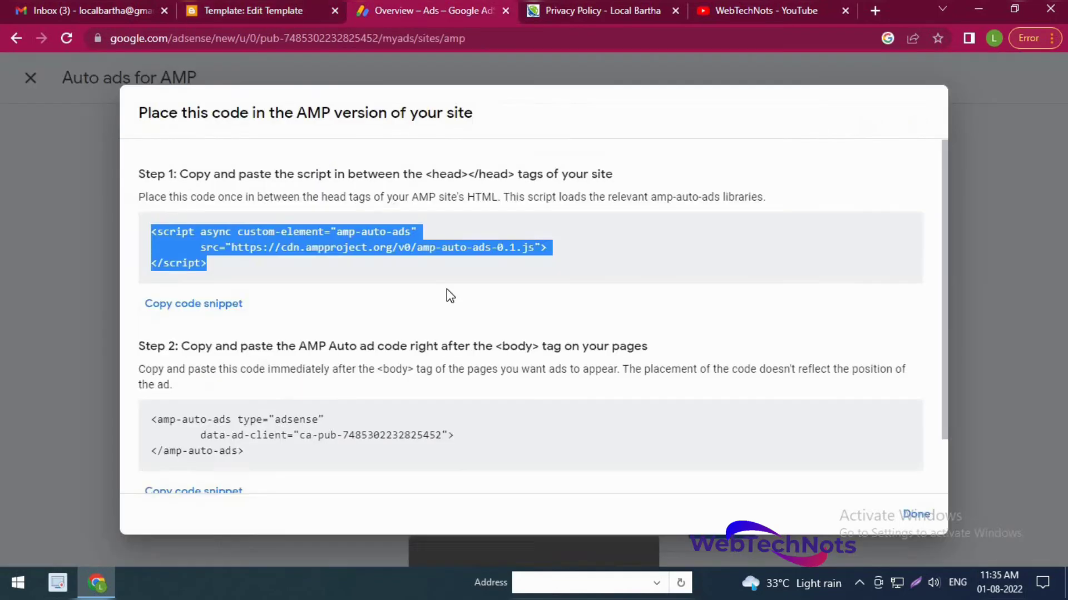
scroll(213, 376, "down", 1)
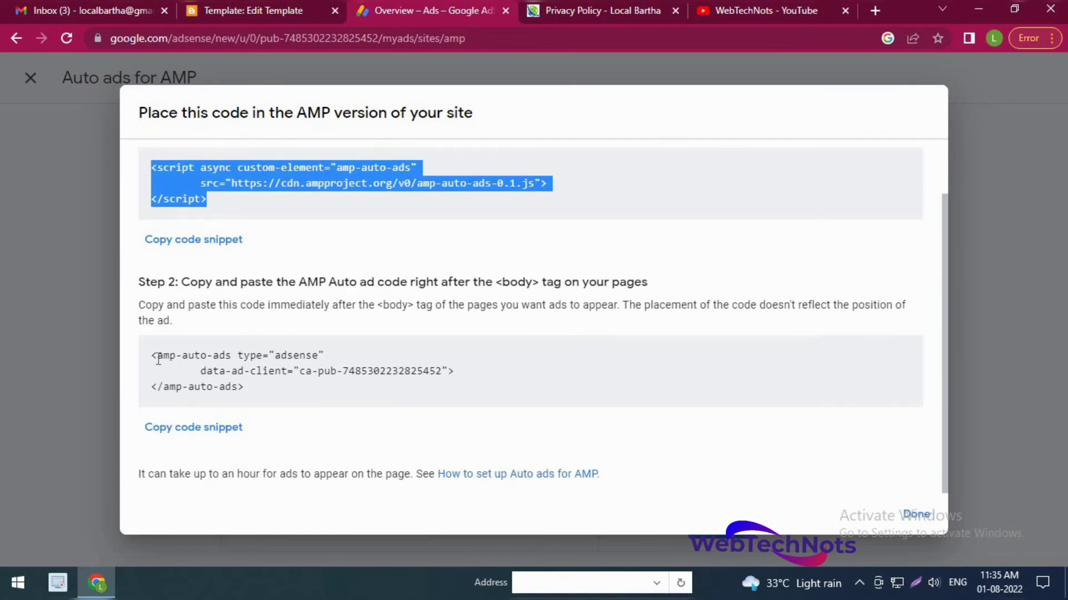
left_click(496, 283)
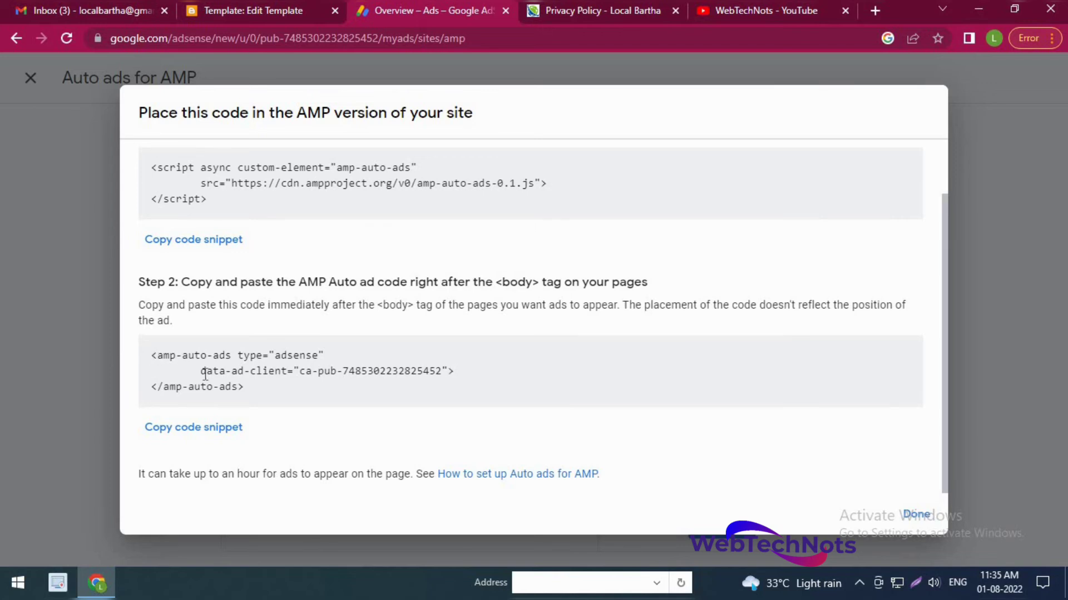
left_click(252, 383)
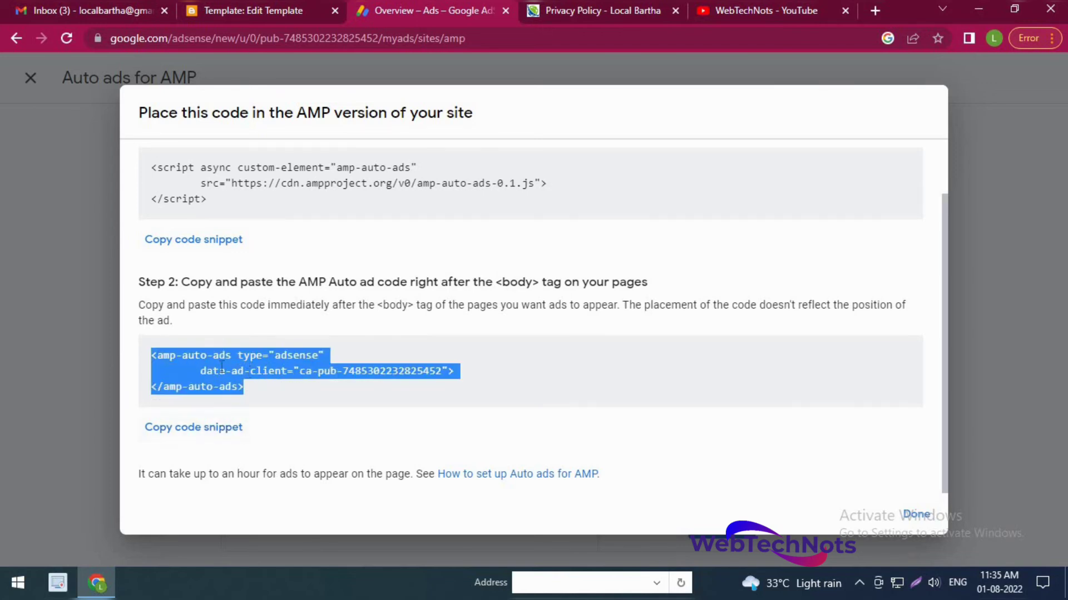
right_click(222, 368)
left_click(241, 379)
left_click(225, 10)
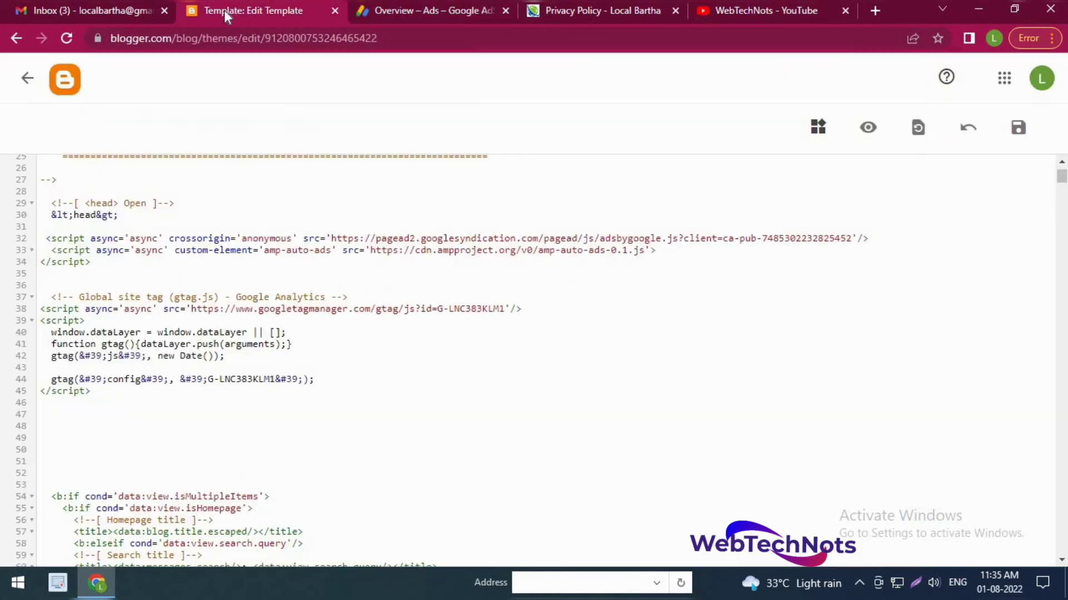
Look through the beginning of the theme's HTML for the opening <body> tag
scroll(353, 443, "down", 2)
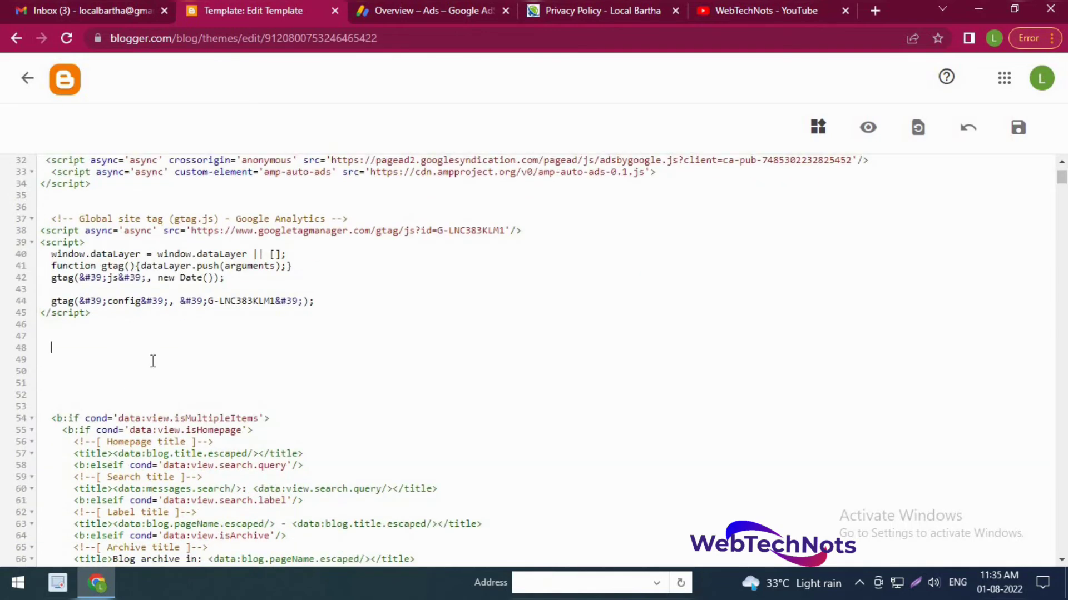
scroll(230, 401, "down", 2)
scroll(230, 401, "up", 10)
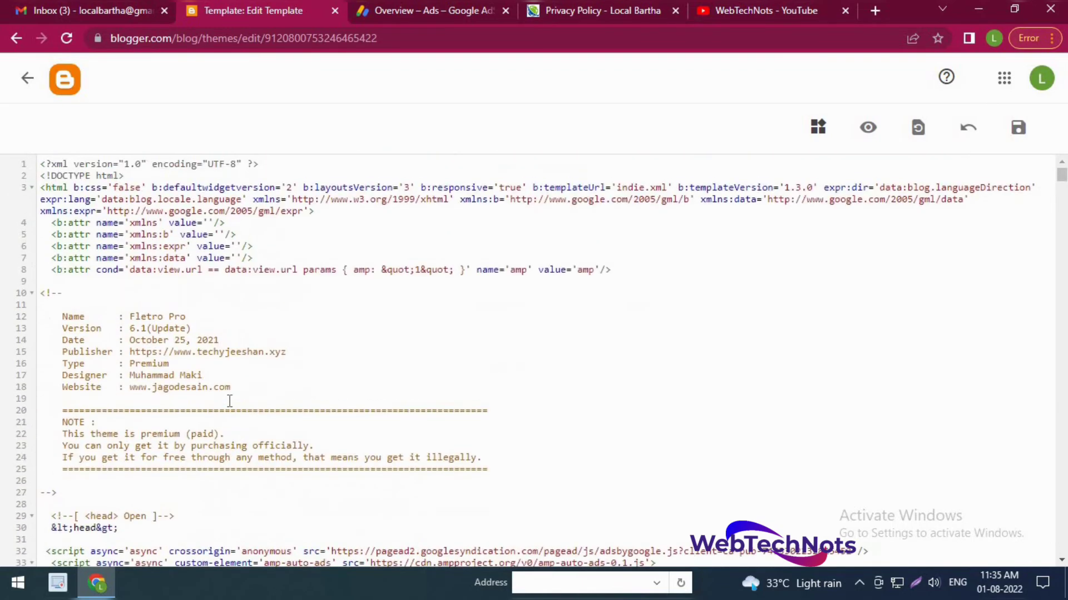
scroll(230, 401, "down", 12)
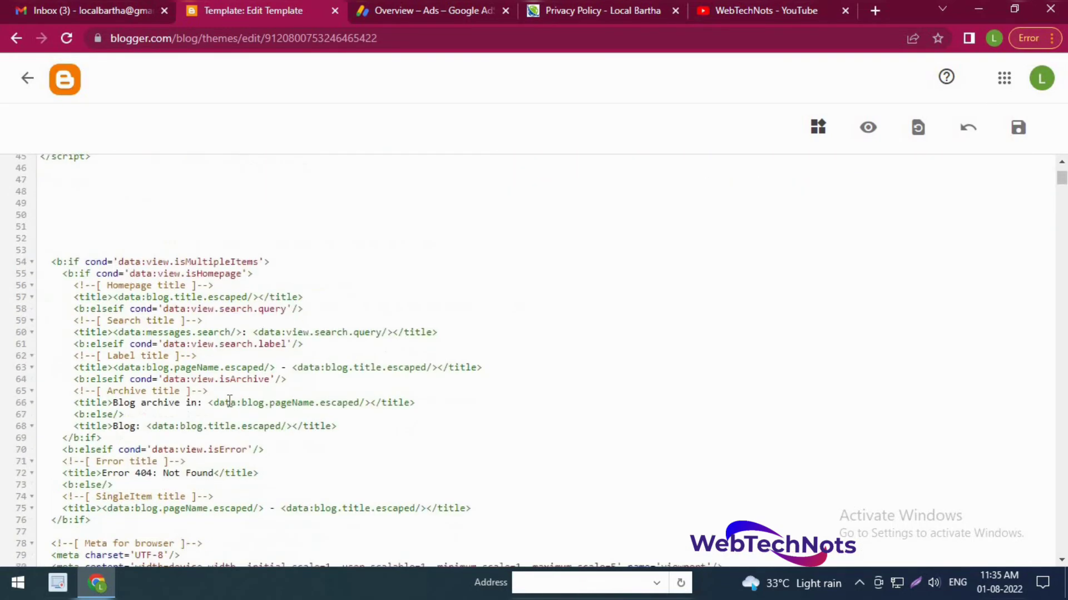
scroll(230, 401, "down", 10)
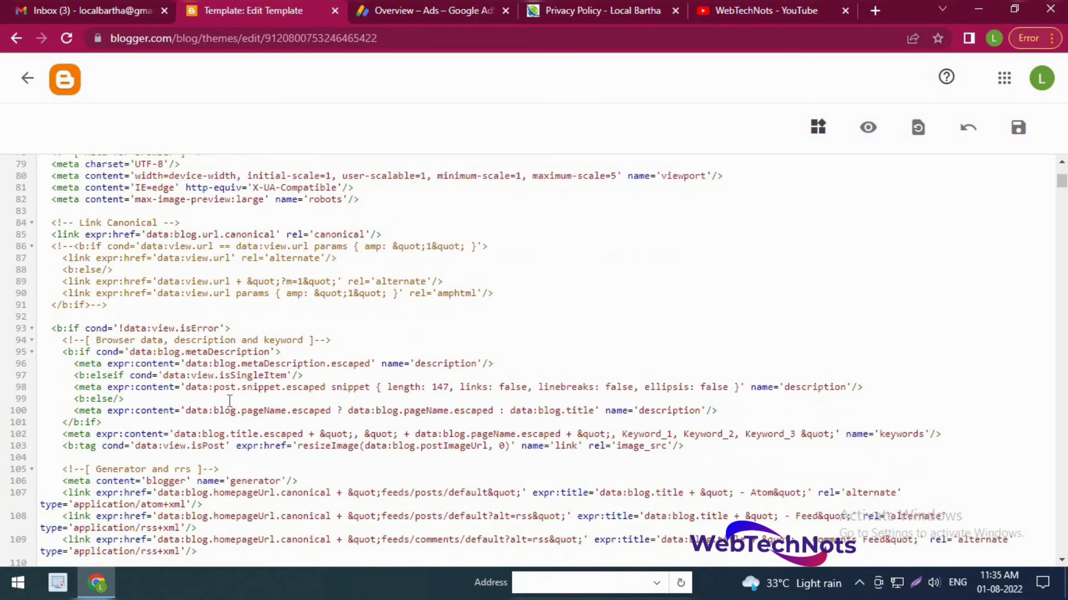
scroll(229, 401, "up", 20)
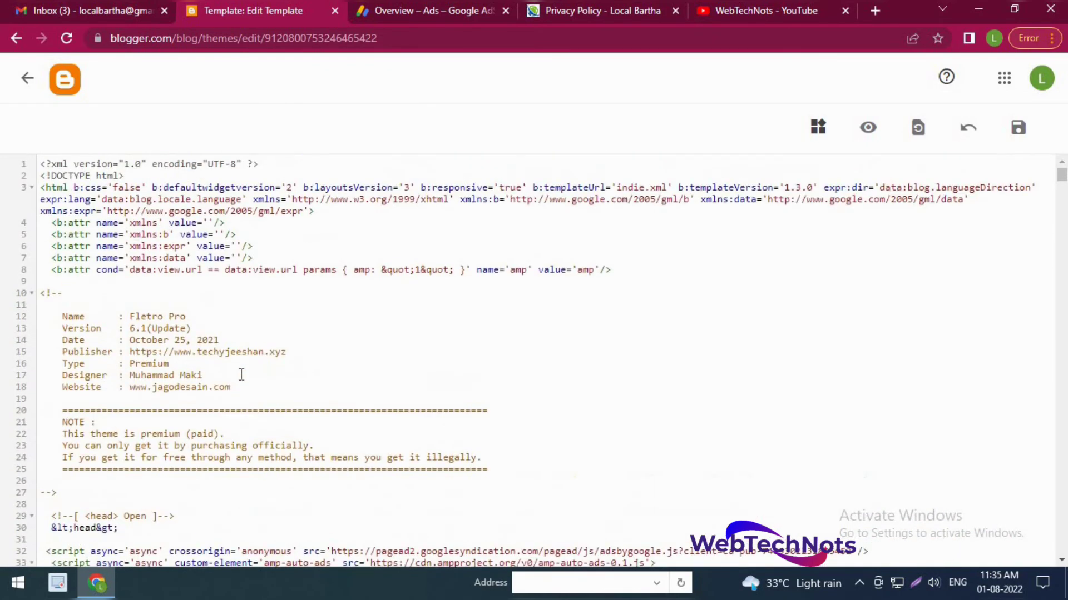
Copy the text <body> from the AdSense AMP instructions and search the Blogger theme's HTML for it
left_click(598, 10)
left_click(423, 13)
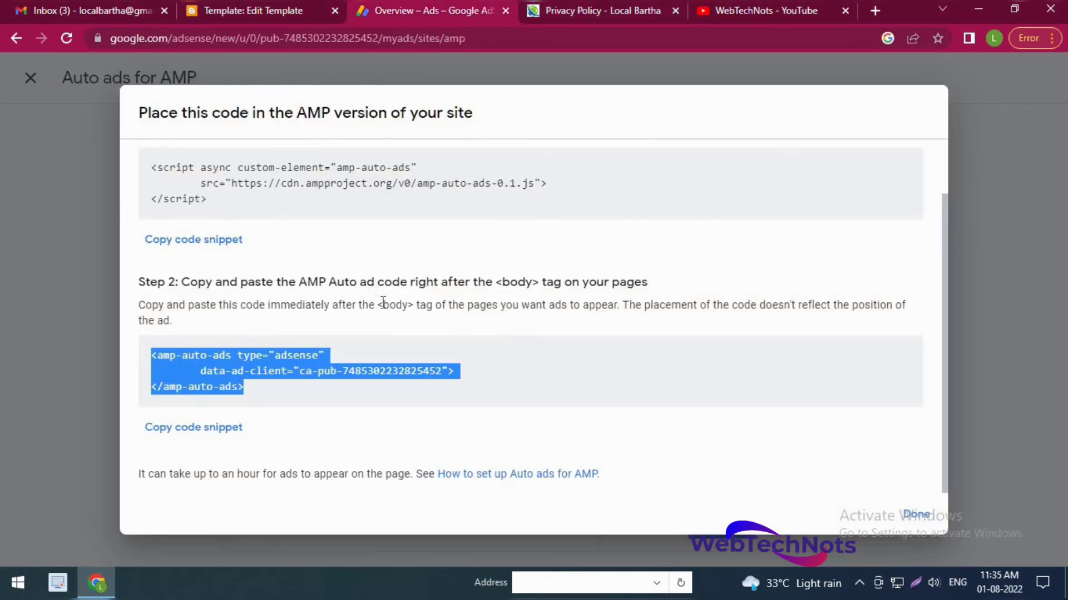
left_click_drag(378, 305, 418, 305)
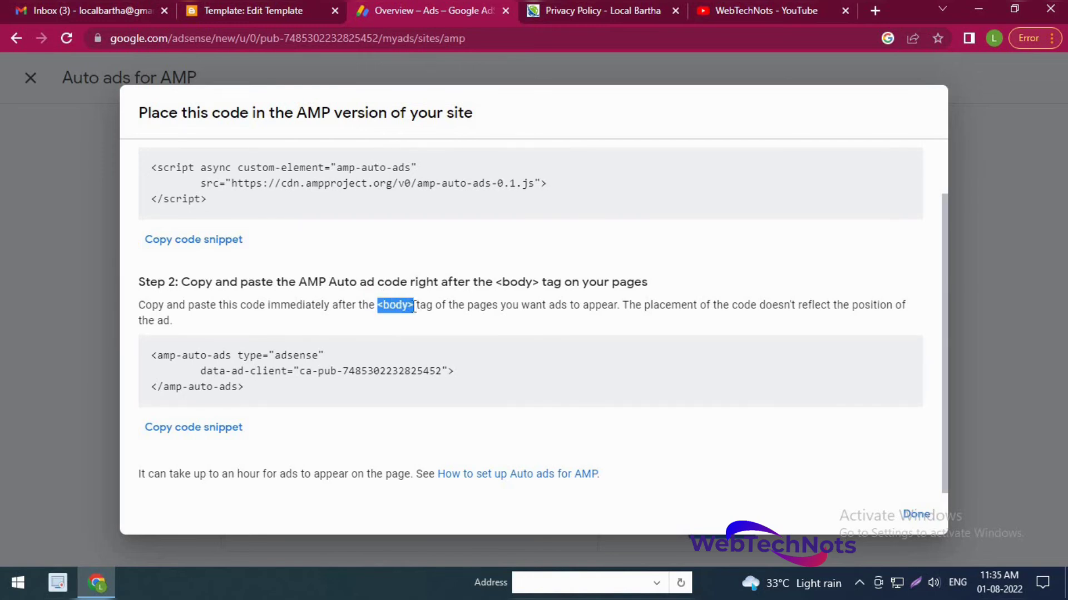
right_click(414, 305)
left_click(449, 441)
left_click(246, 11)
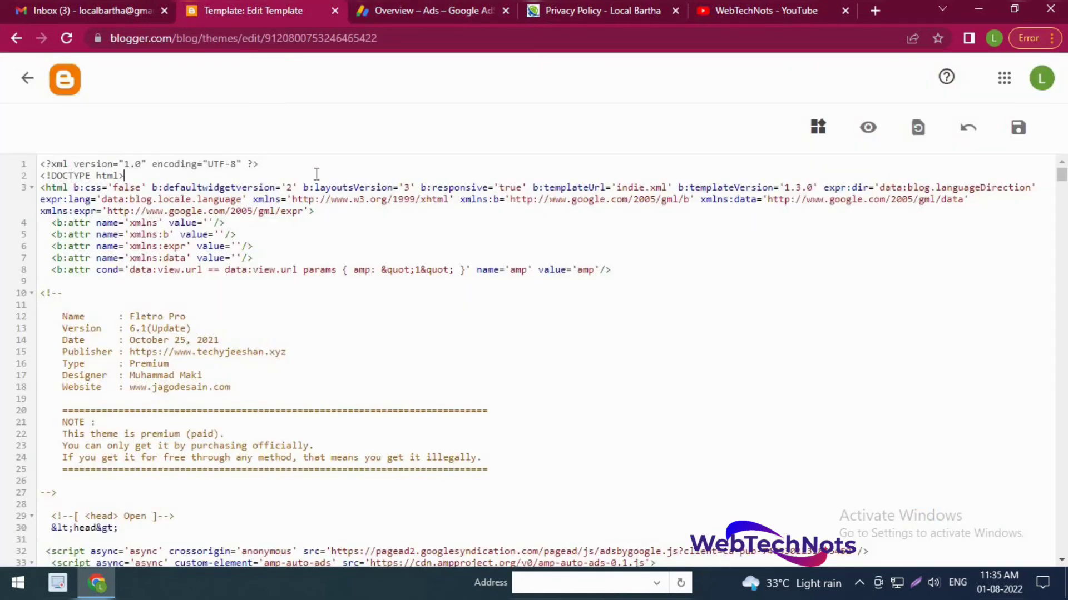
key("ctrl+f")
key("ctrl+v")
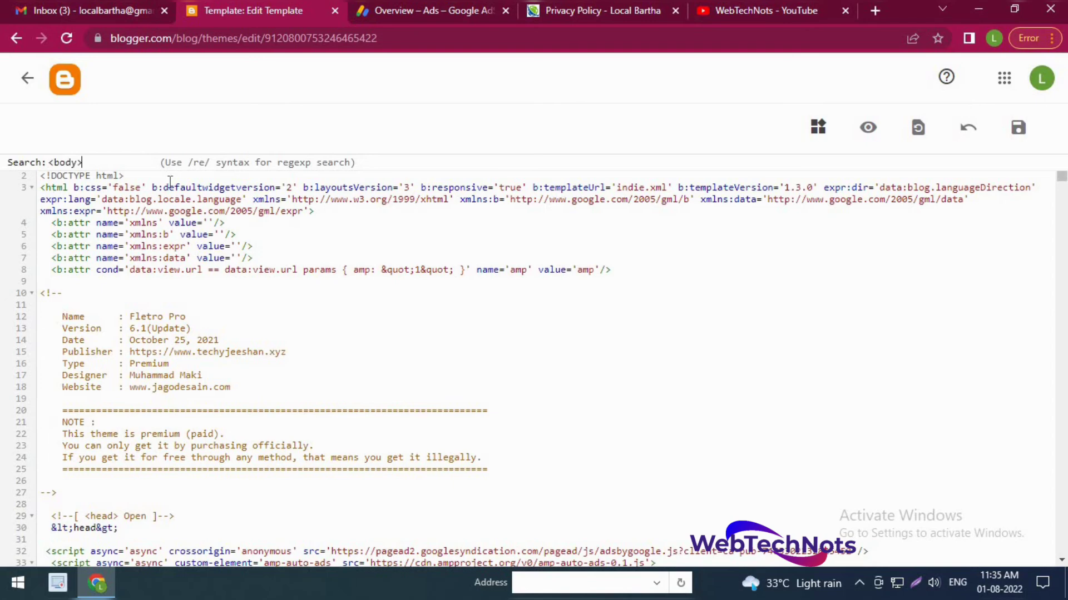
key("Return")
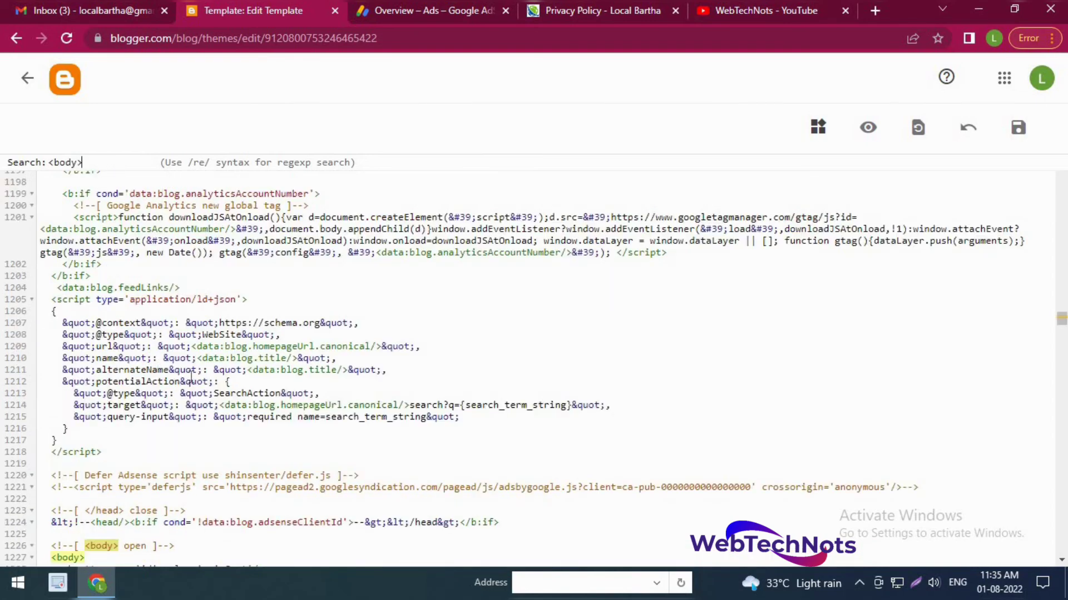
Insert three blank lines directly below the opening <body> tag in the theme's HTML
scroll(191, 386, "down", 4)
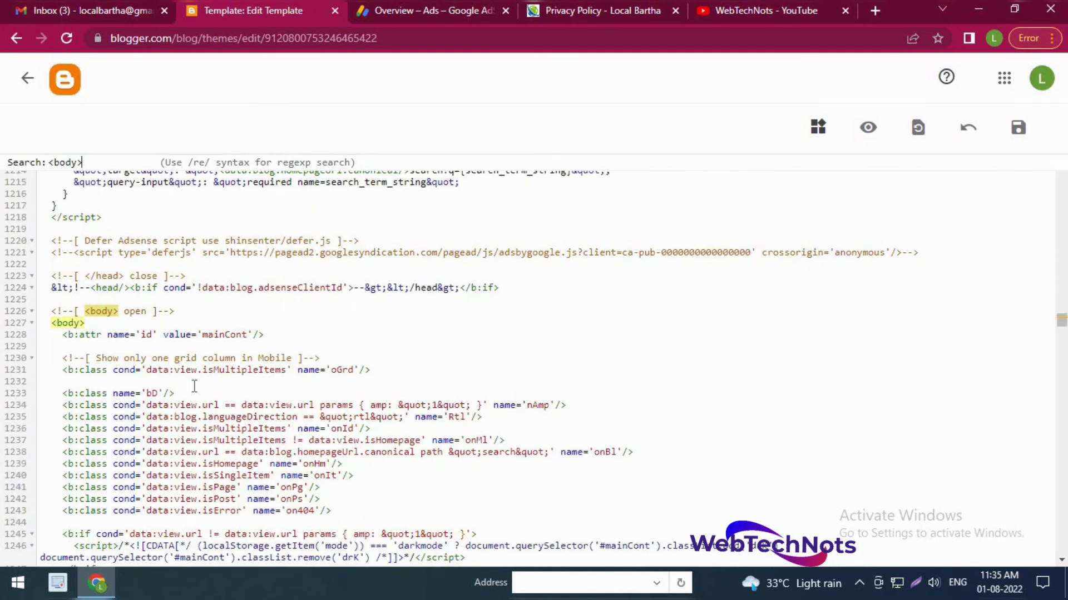
left_click(96, 323)
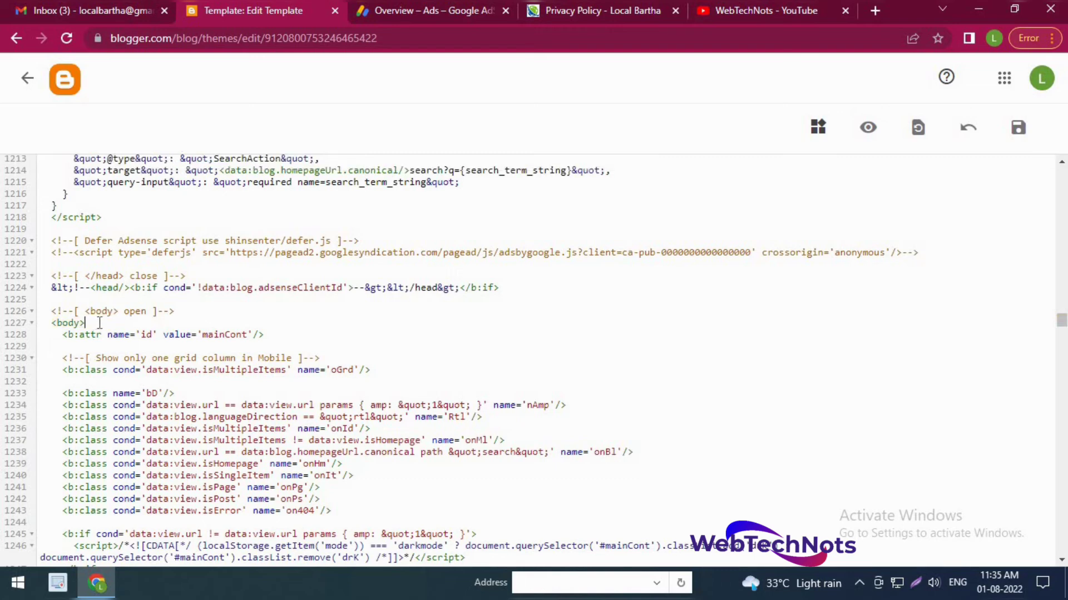
key("Return")
key("Return")
key("Return")
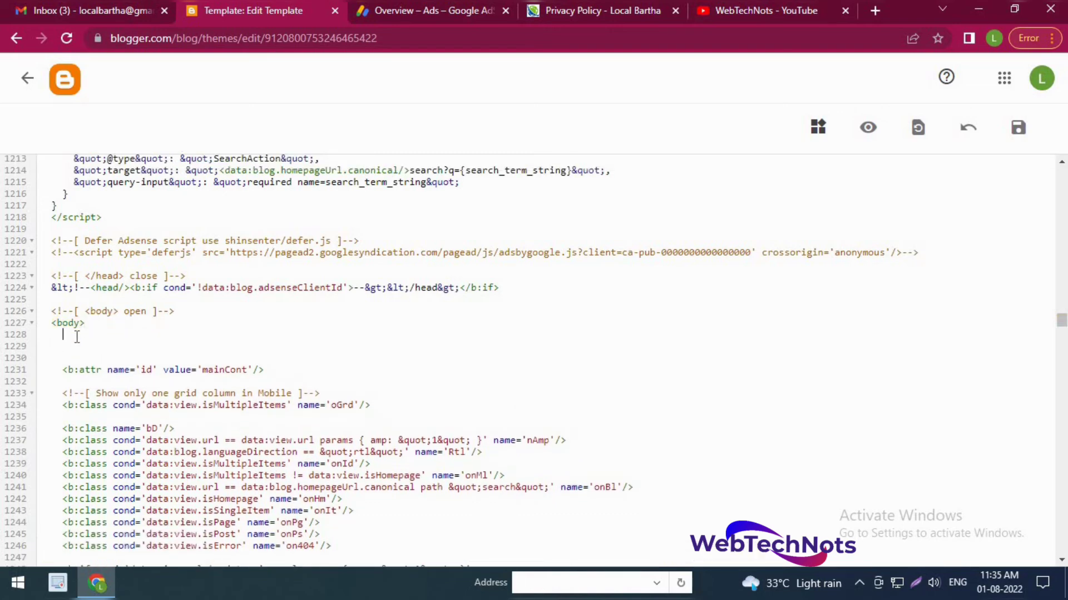
Copy the Step 2 amp-auto-ads code from AdSense and paste it into the blank lines below the theme's <body> tag
left_click(431, 10)
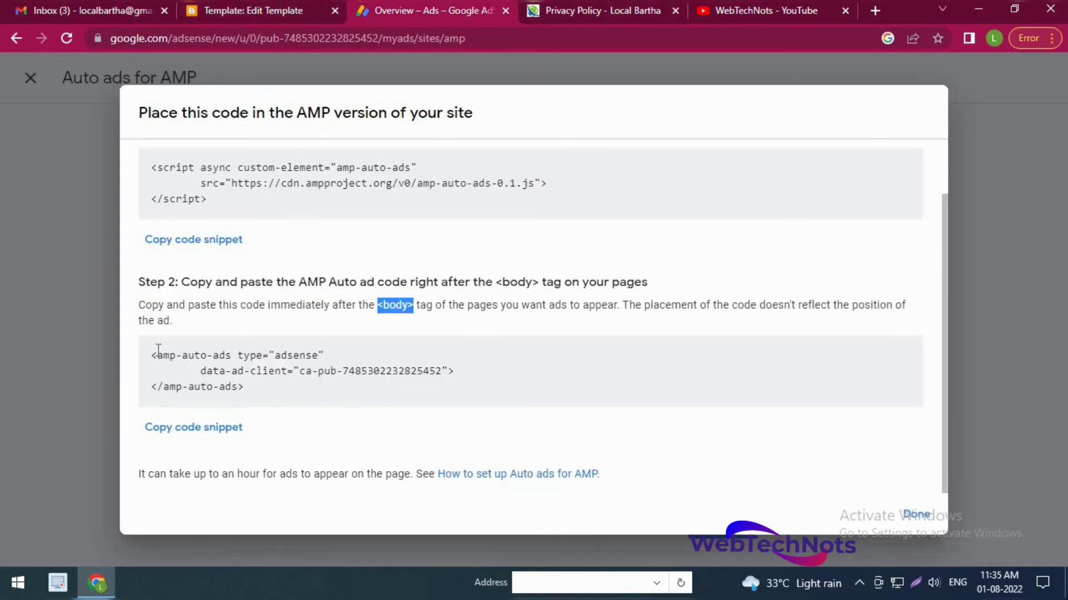
left_click_drag(156, 354, 263, 398)
right_click(224, 362)
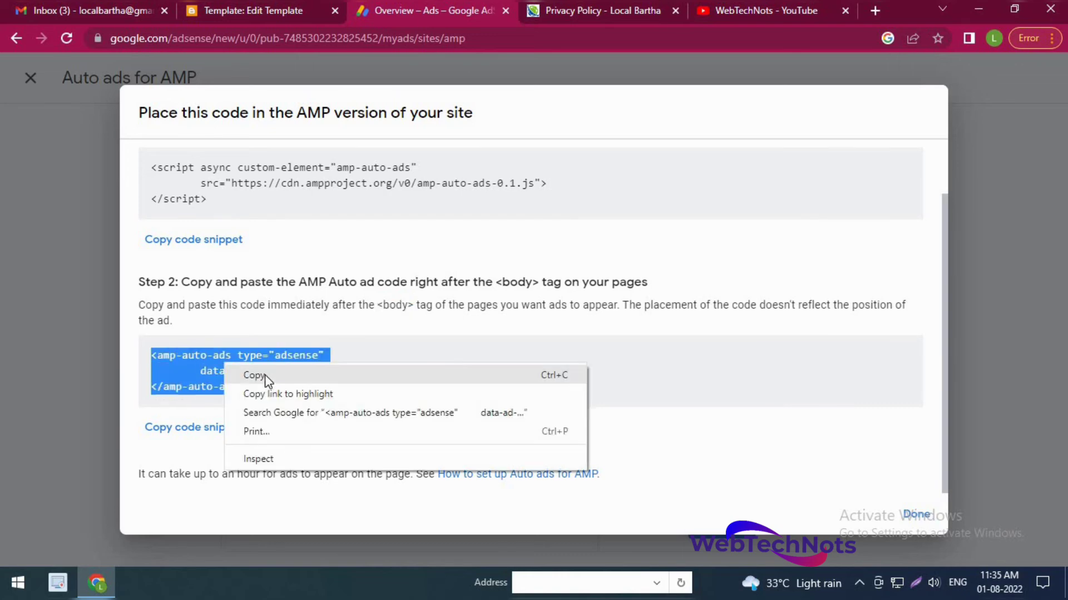
left_click(265, 375)
left_click(241, 11)
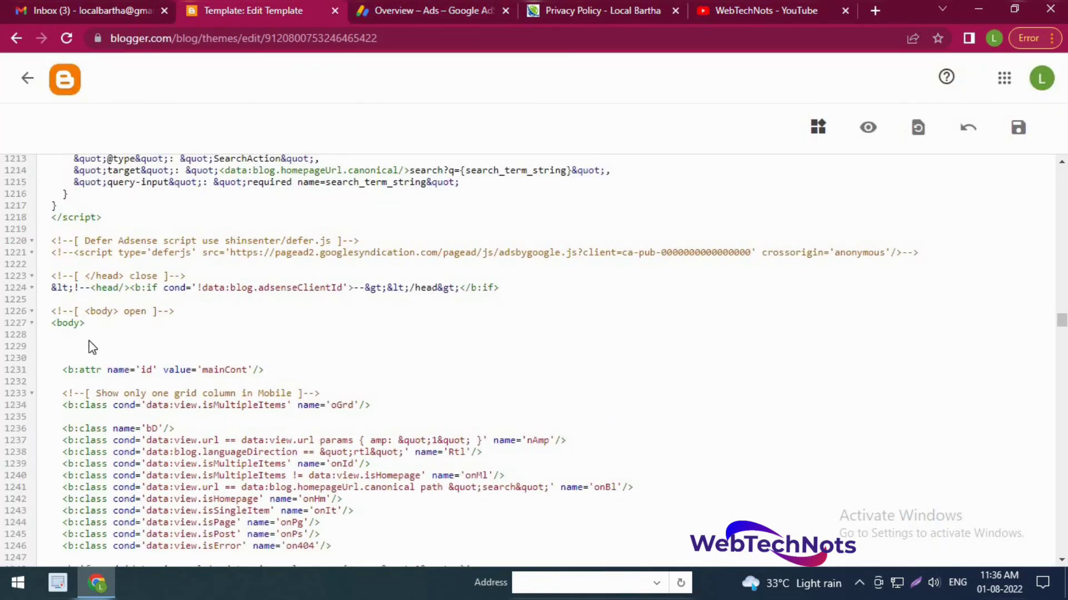
right_click(93, 347)
left_click(123, 217)
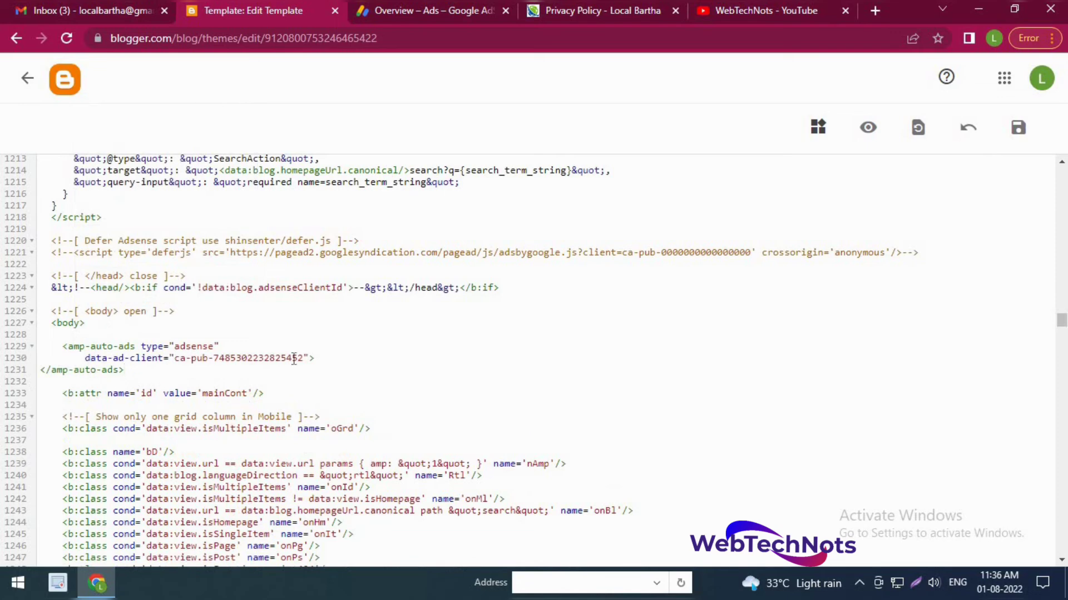
Save the edited theme, return to AdSense and close the AMP code instructions
left_click(1018, 127)
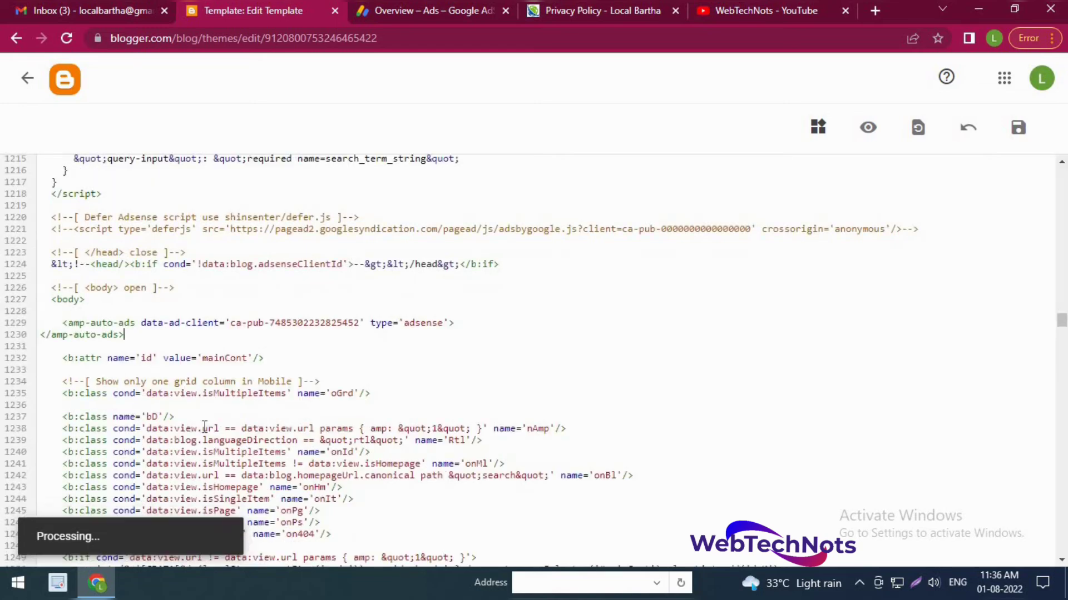
left_click(428, 15)
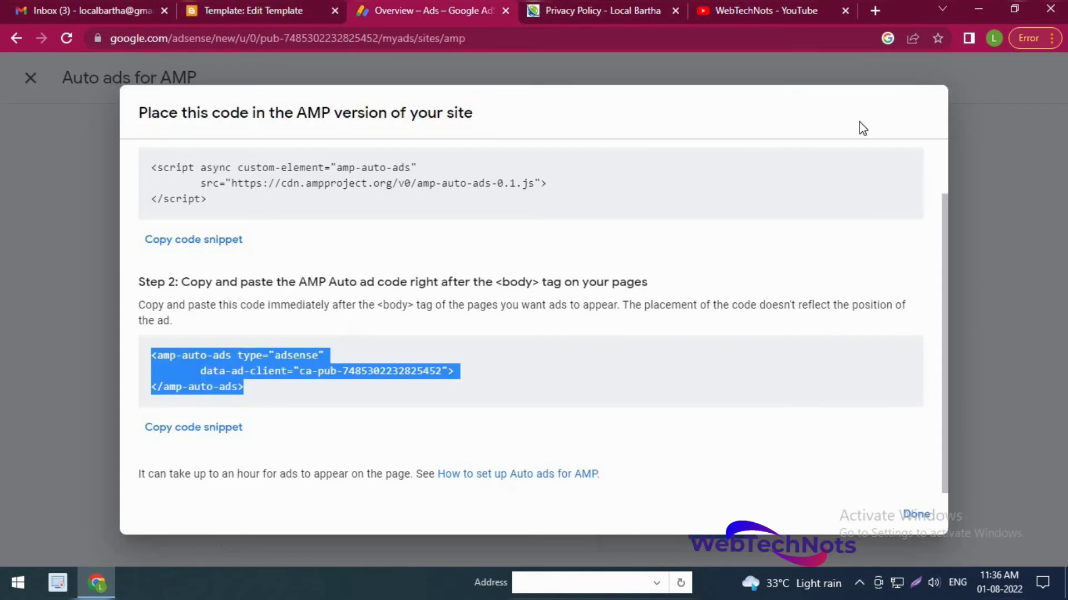
left_click(915, 514)
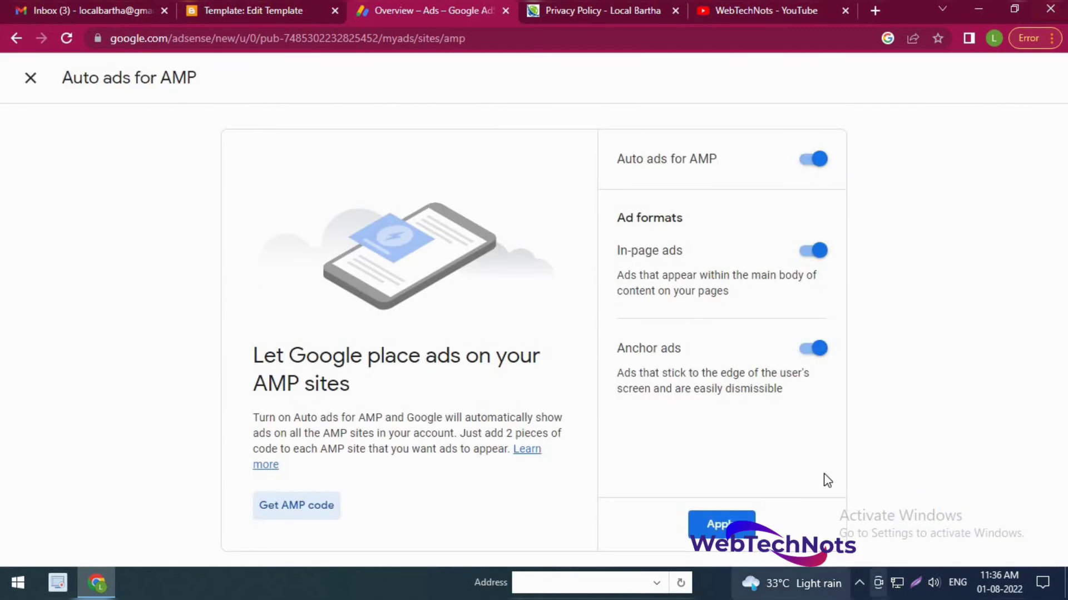
Apply the Auto ads for AMP settings with in-page and anchor ads enabled, and close the AMP settings page
left_click(723, 526)
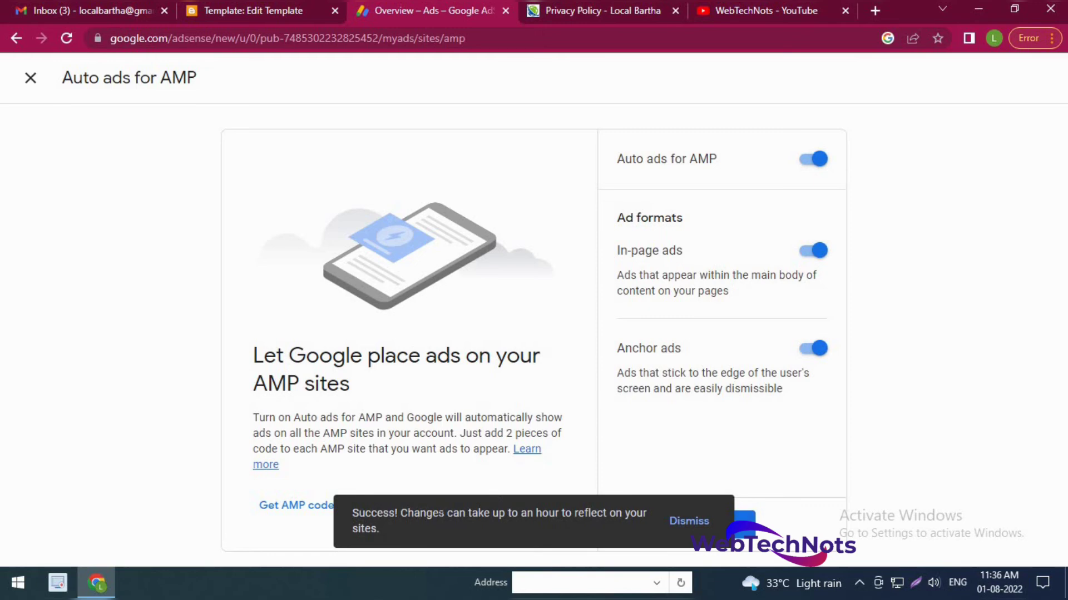
left_click_drag(359, 513, 459, 513)
left_click(923, 507)
left_click(30, 78)
Dismiss the success message and the GDPR/CCPA privacy notice on the Ads overview page
scroll(1014, 422, "down", 2)
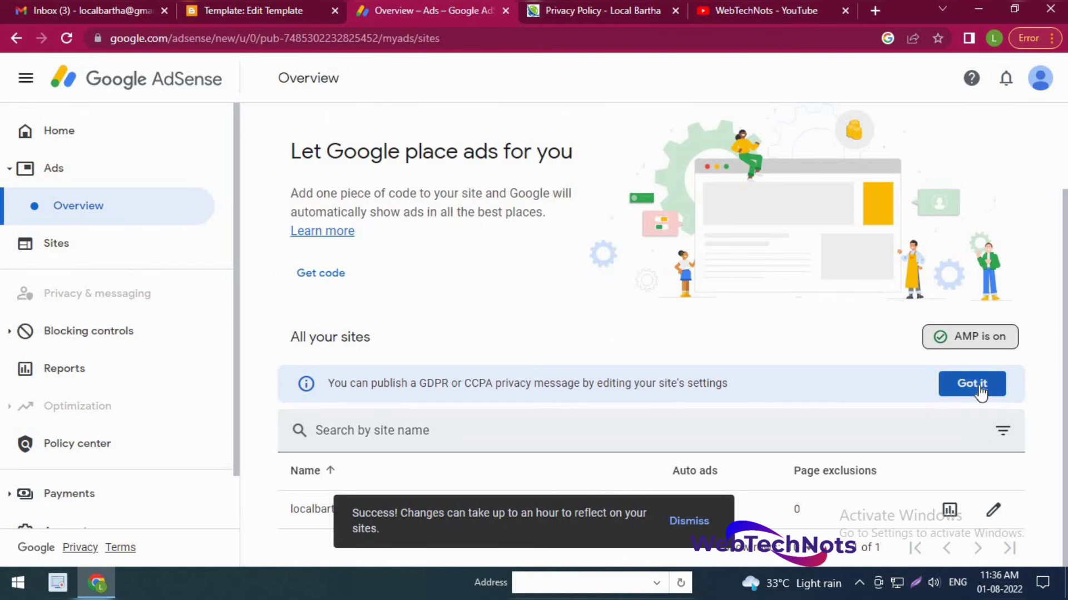
left_click(704, 521)
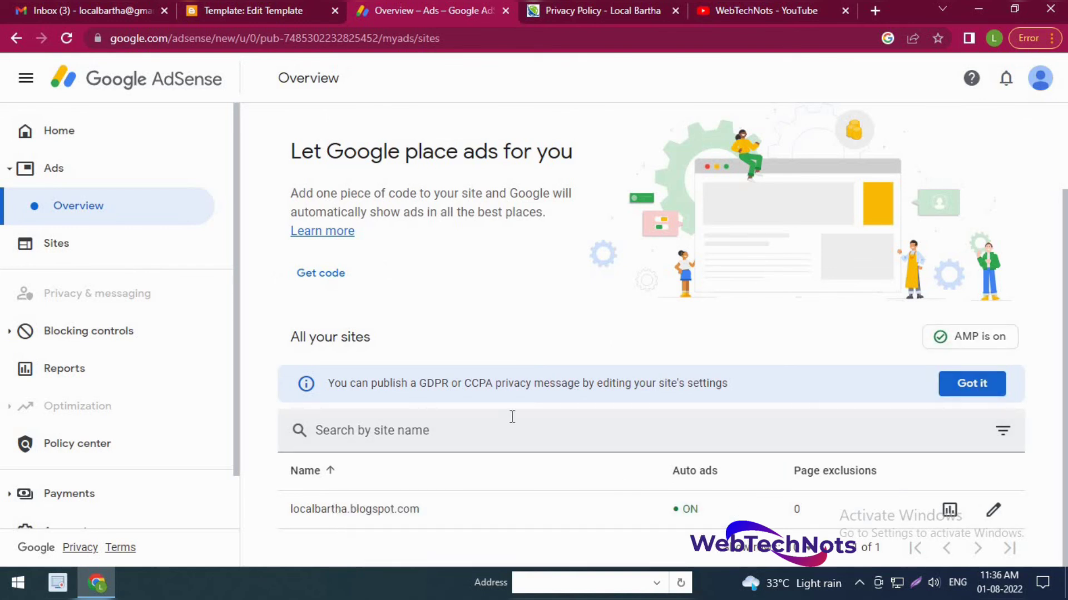
left_click(998, 393)
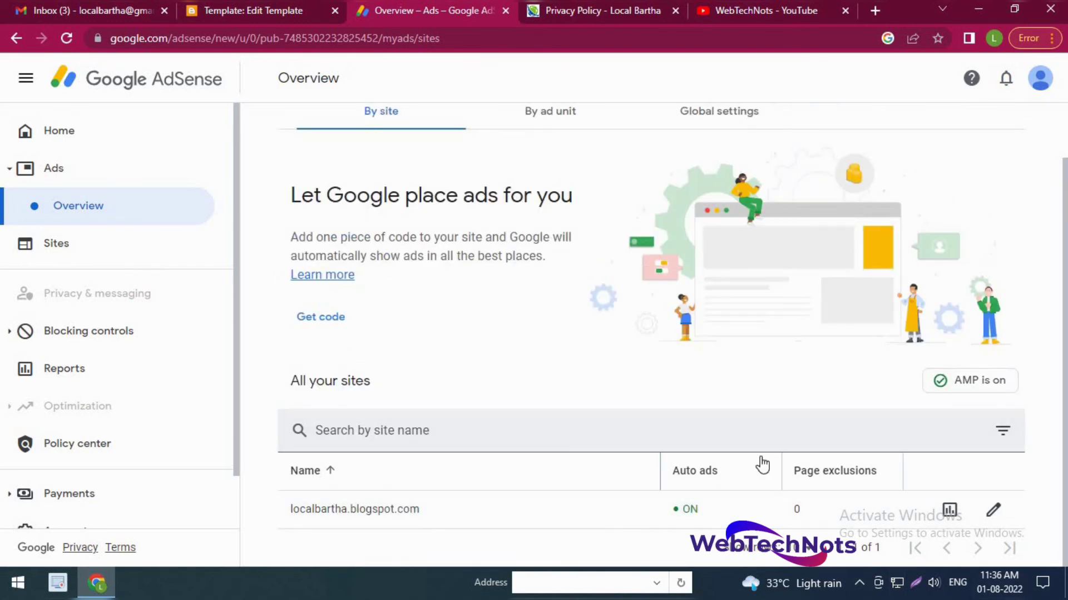
View the ad settings preview for localbartha.blogspot.com, close it, and check the site's setup cards on AdSense Home
left_click(994, 510)
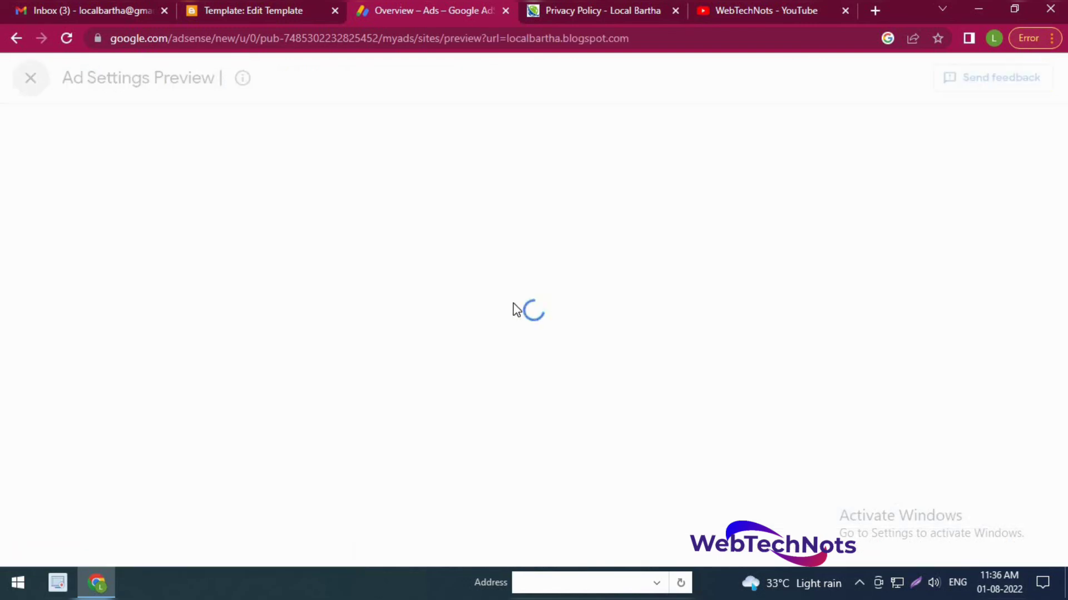
left_click(31, 78)
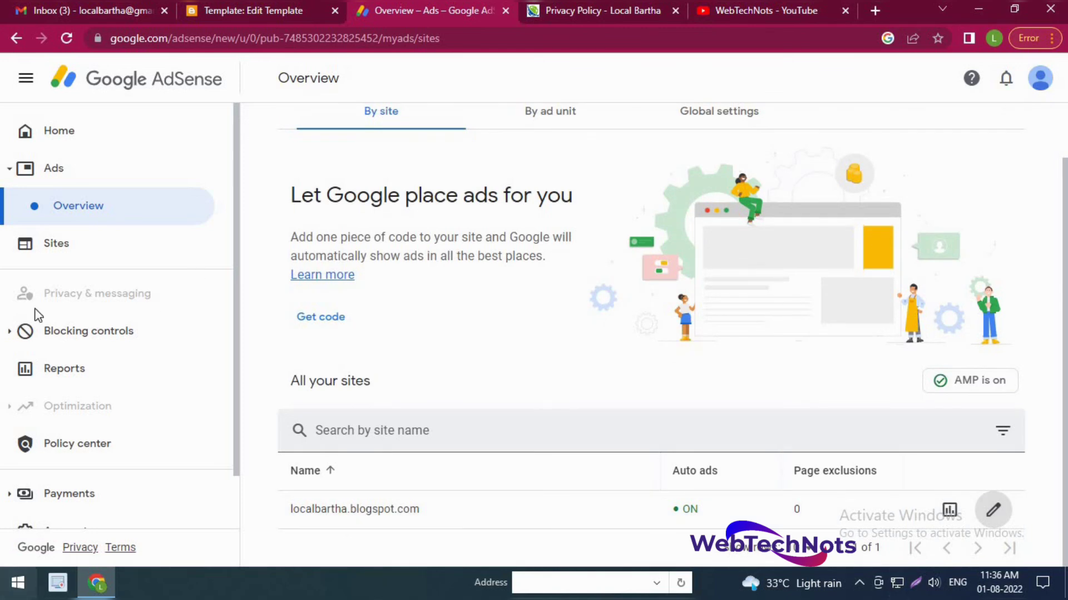
left_click(56, 134)
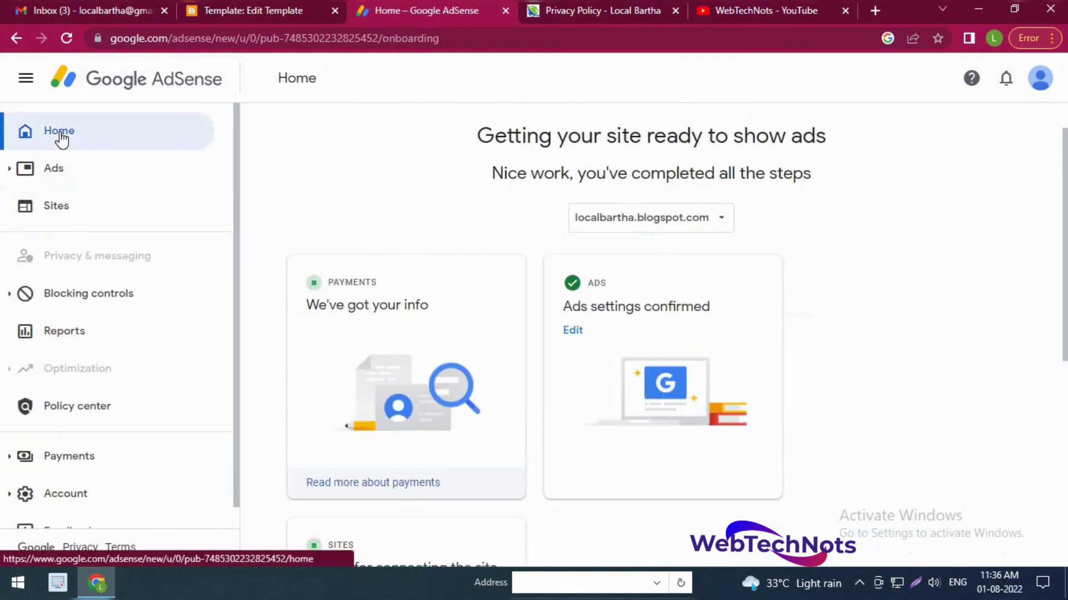
scroll(365, 250, "down", 6)
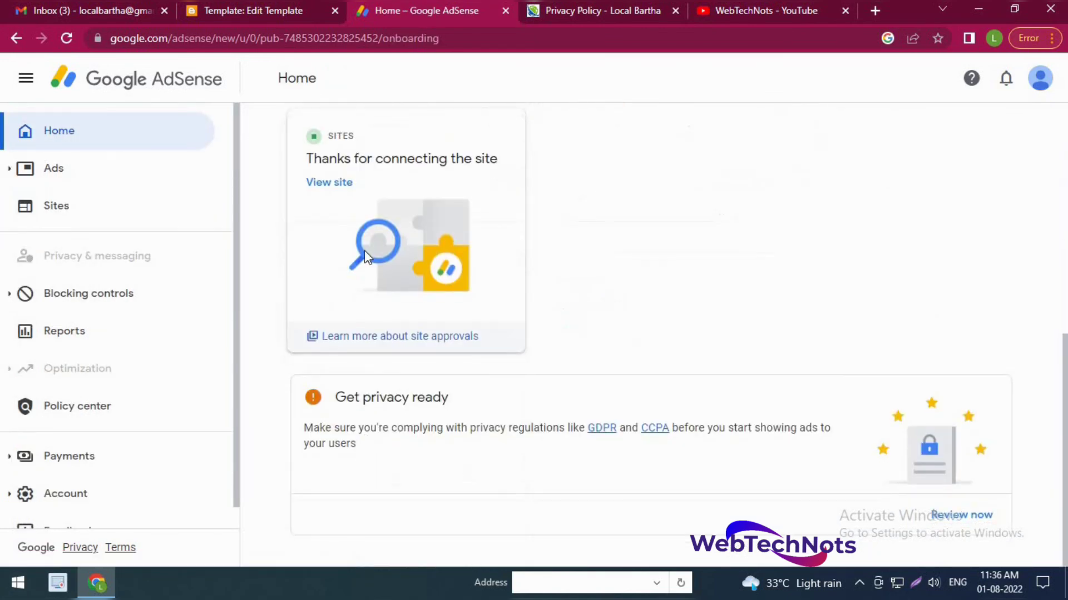
Switch to Blogger, leave the theme editor and connect the Local Bartha blog to the AdSense account under Earnings
left_click(216, 12)
left_click(30, 83)
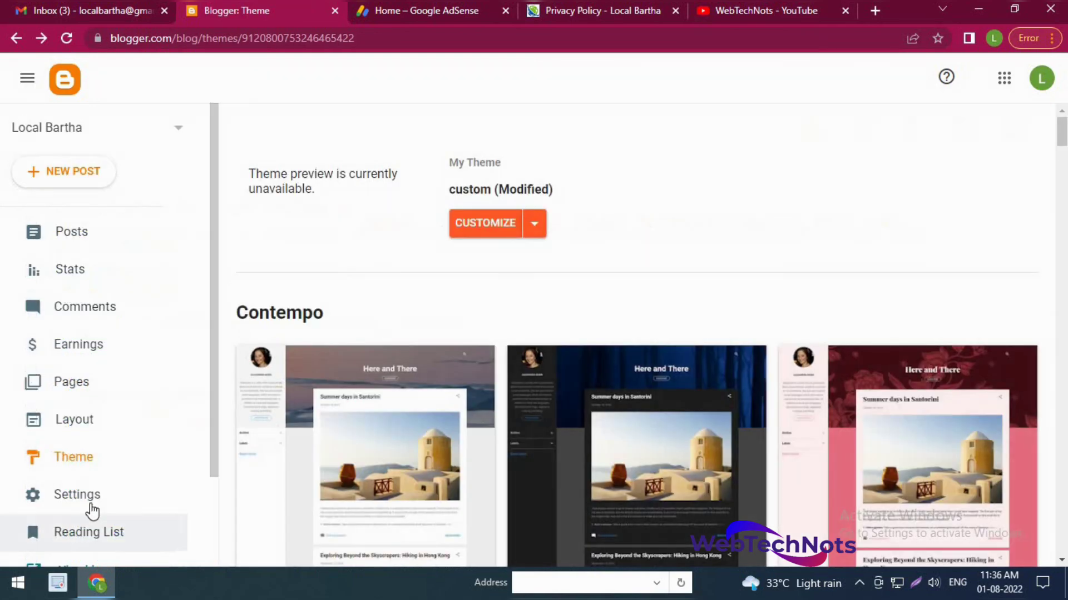
left_click(78, 344)
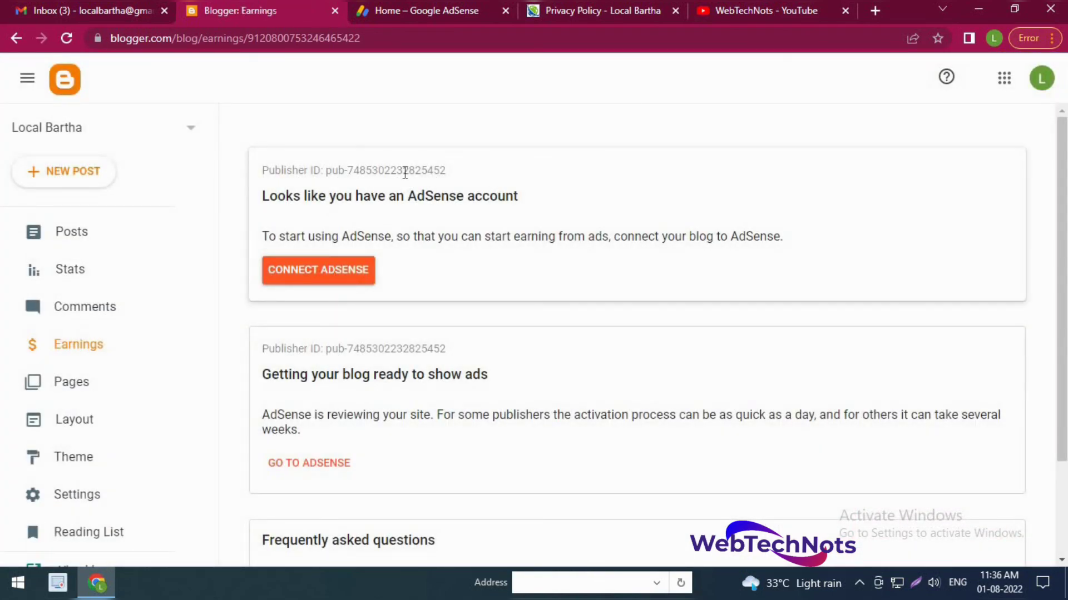
left_click_drag(353, 171, 457, 176)
left_click(611, 295)
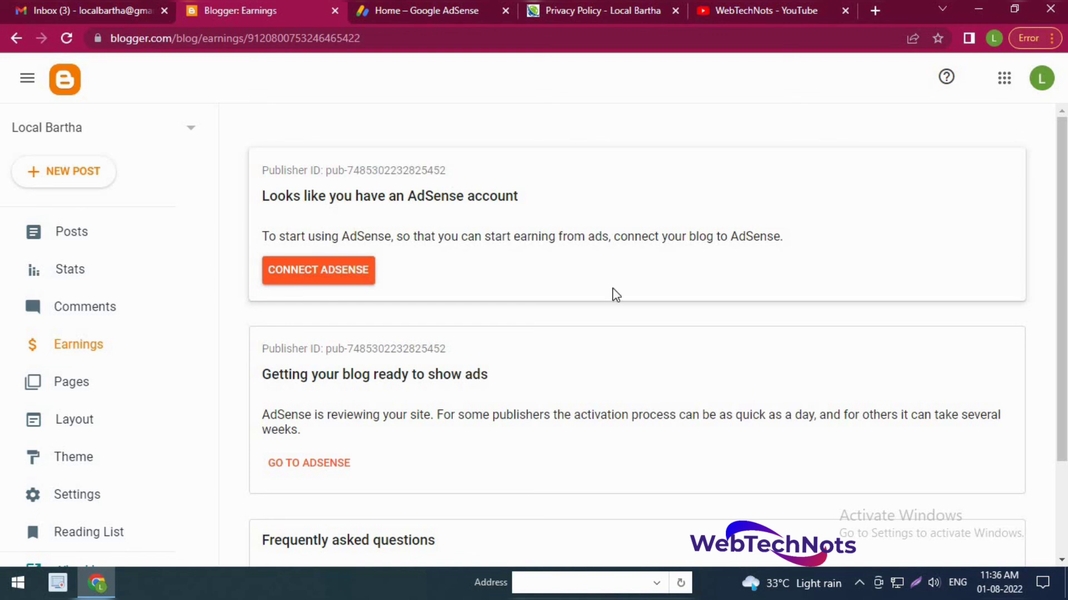
left_click(344, 271)
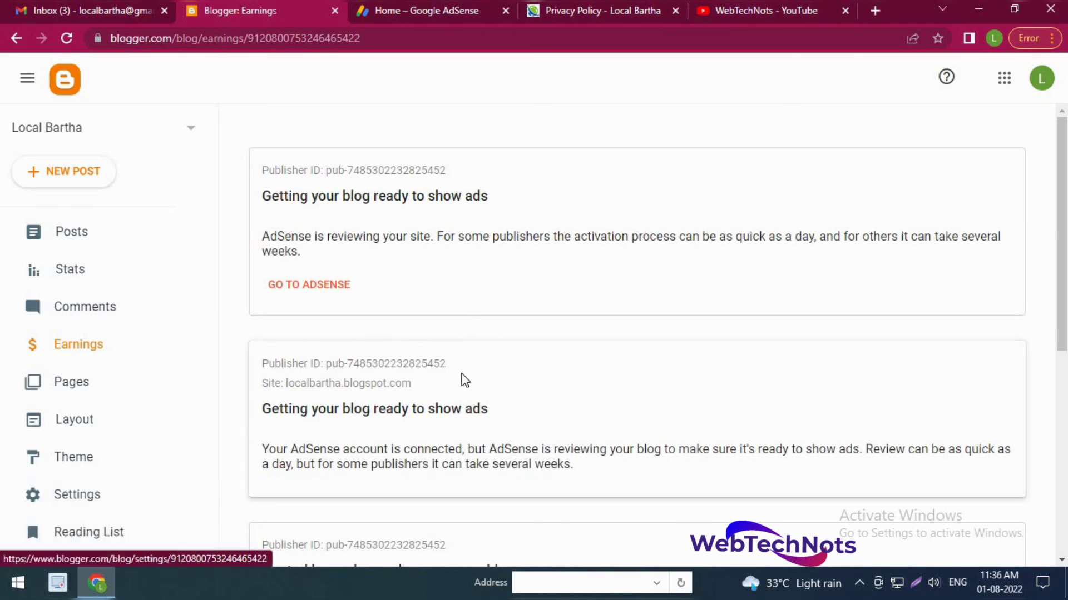
Examine the Earnings page for the AdSense review status, expected review time, Auto ads notice and frequently asked questions
left_click_drag(263, 236, 372, 238)
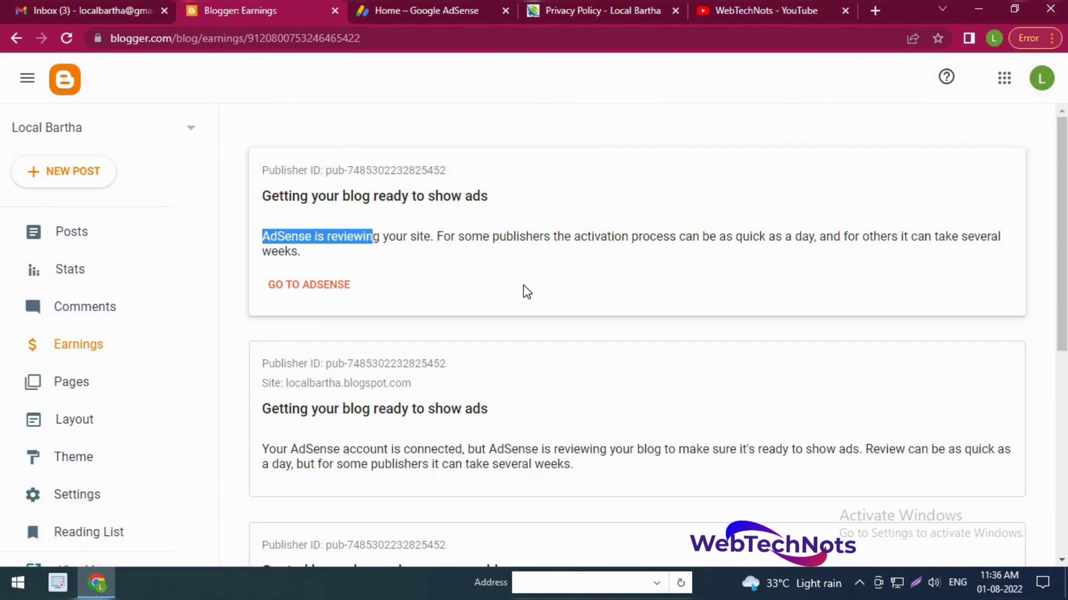
left_click(496, 365)
scroll(498, 389, "down", 8)
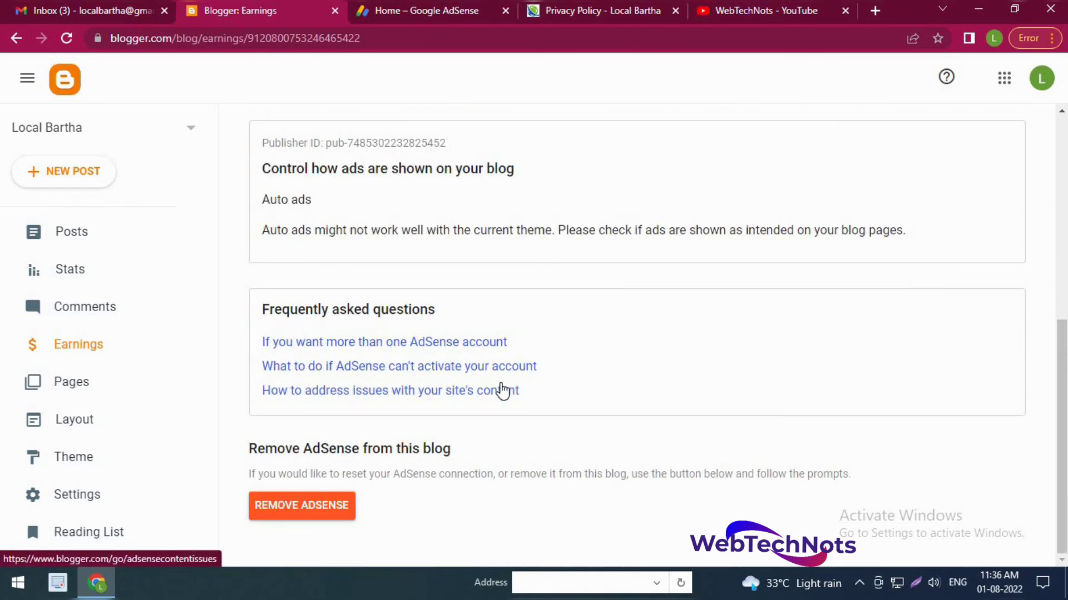
scroll(502, 390, "up", 10)
scroll(500, 389, "down", 4)
scroll(479, 409, "up", 4)
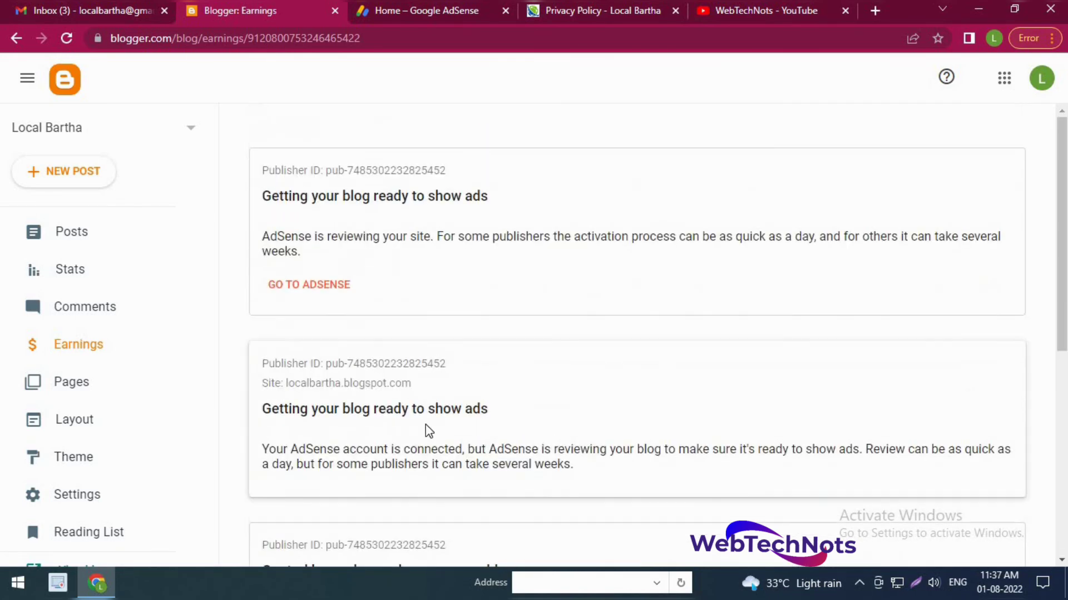
scroll(426, 425, "down", 3)
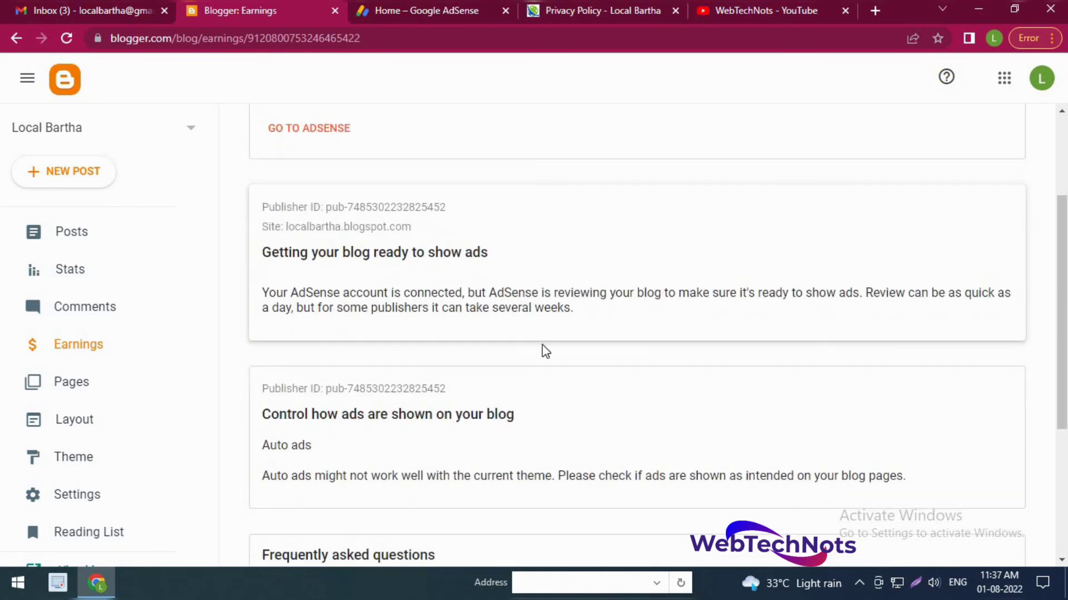
scroll(546, 351, "down", 6)
scroll(537, 236, "up", 5)
scroll(517, 229, "down", 1)
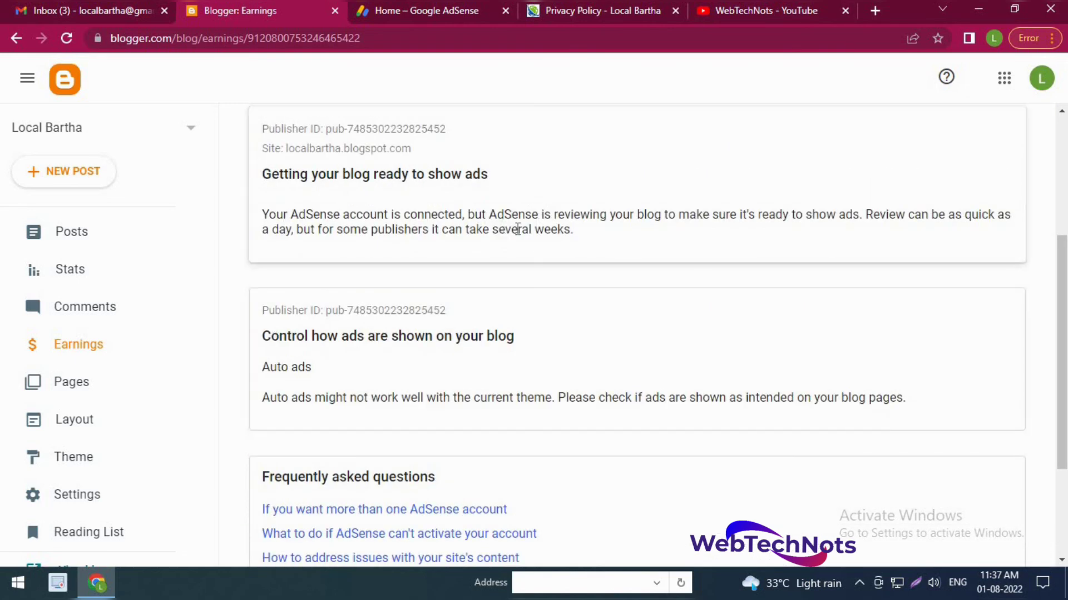
scroll(493, 321, "up", 4)
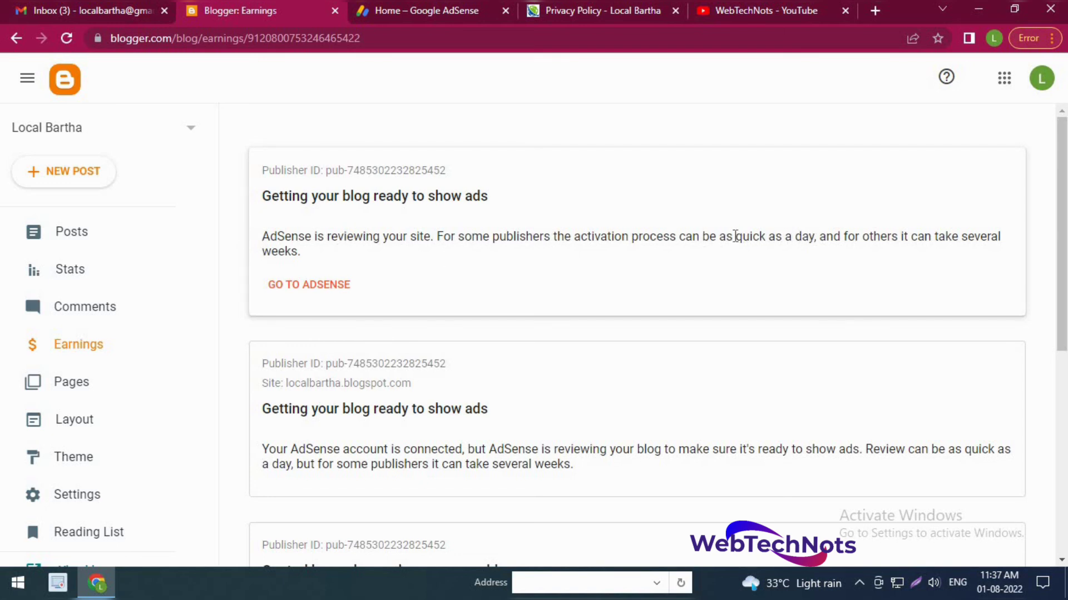
left_click_drag(735, 237, 818, 239)
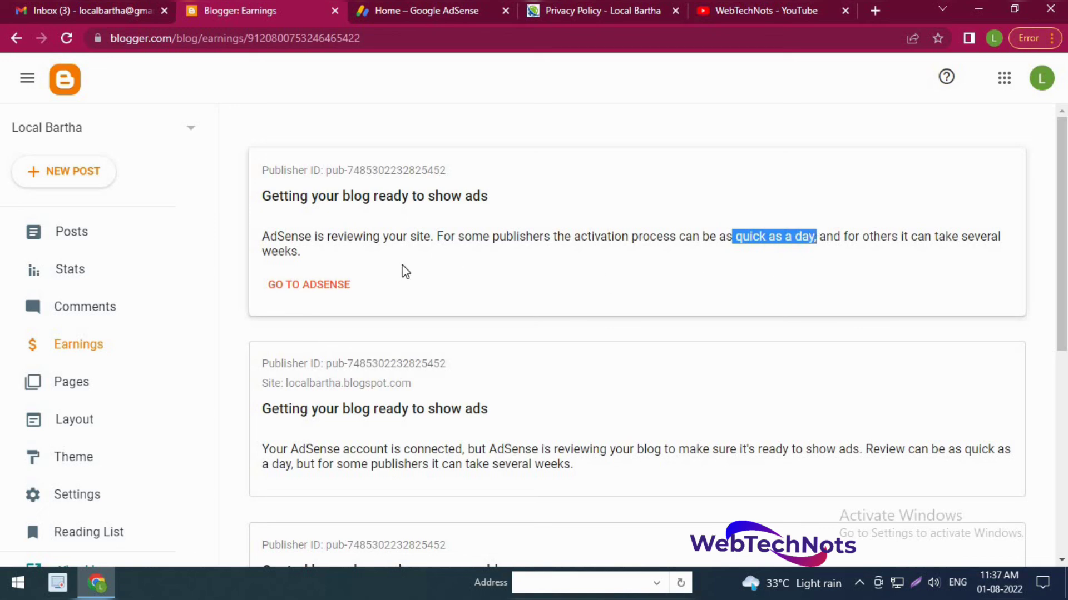
left_click(653, 296)
scroll(641, 402, "down", 7)
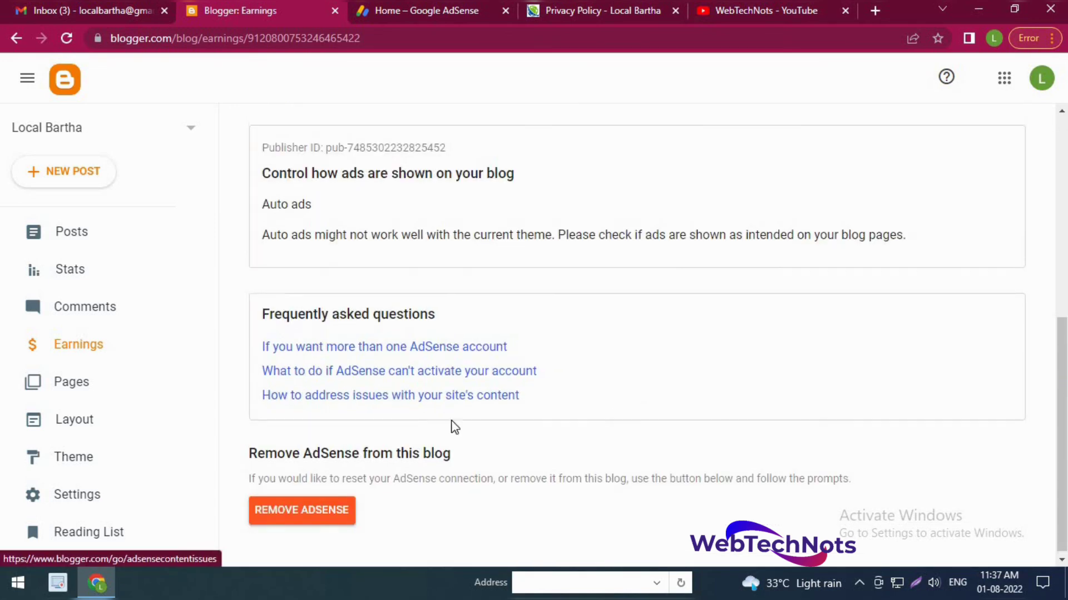
scroll(455, 427, "up", 7)
Look through the published posts of the Local Bartha blog
left_click(70, 234)
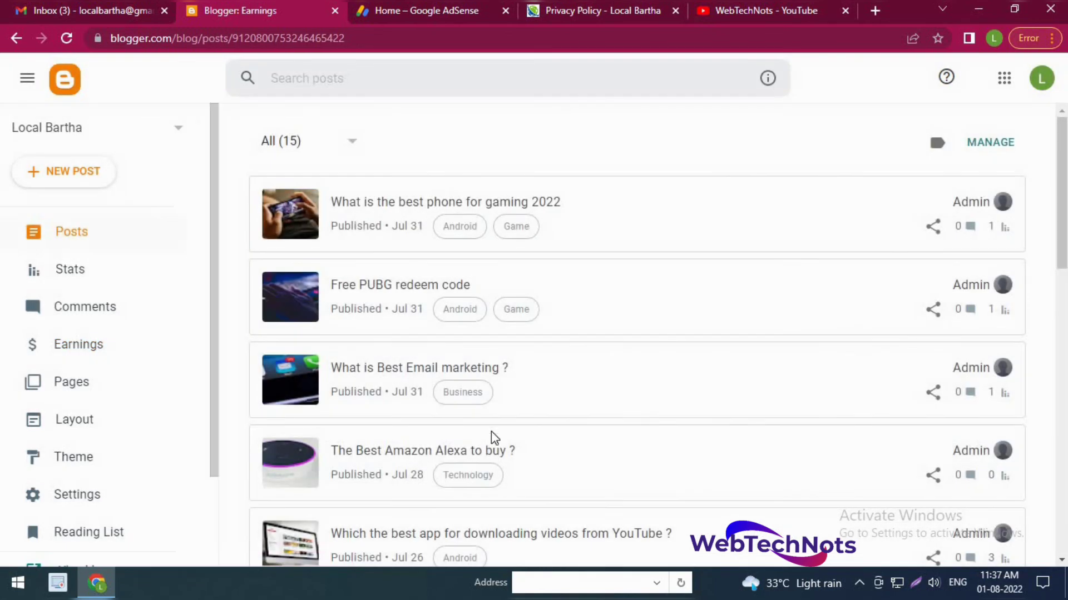
scroll(492, 436, "down", 14)
scroll(162, 433, "down", 2)
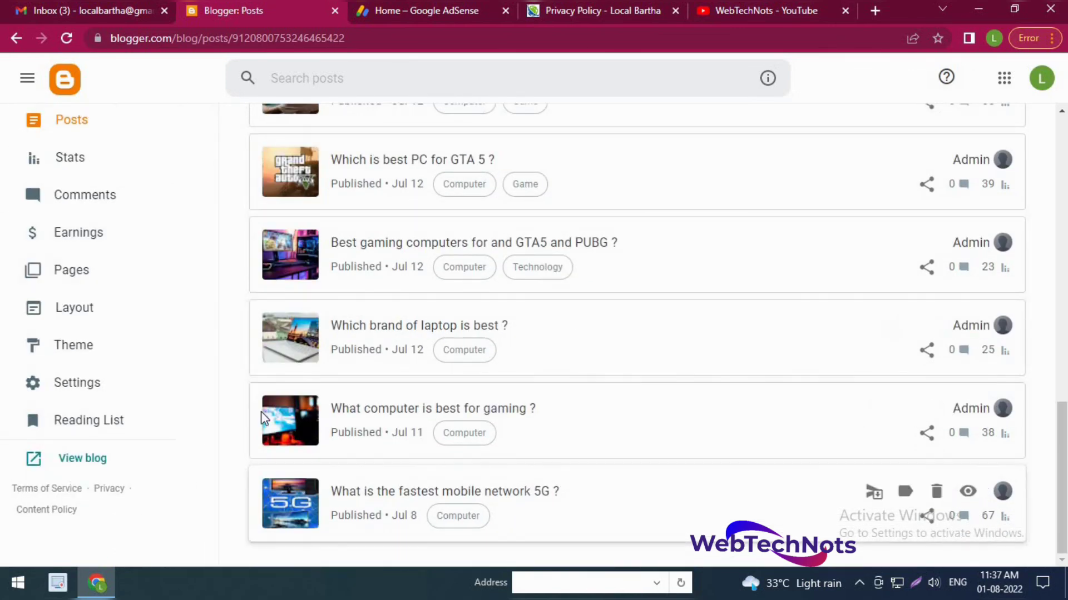
scroll(442, 367, "up", 8)
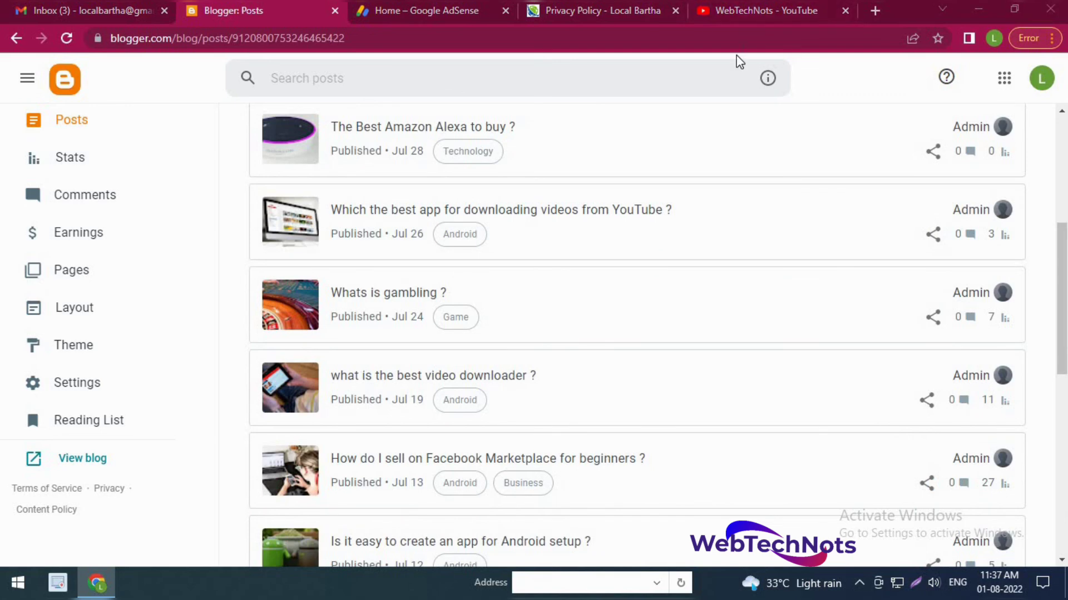
Switch to YouTube and browse the uploaded videos of the WebTechNots channel
left_click(745, 9)
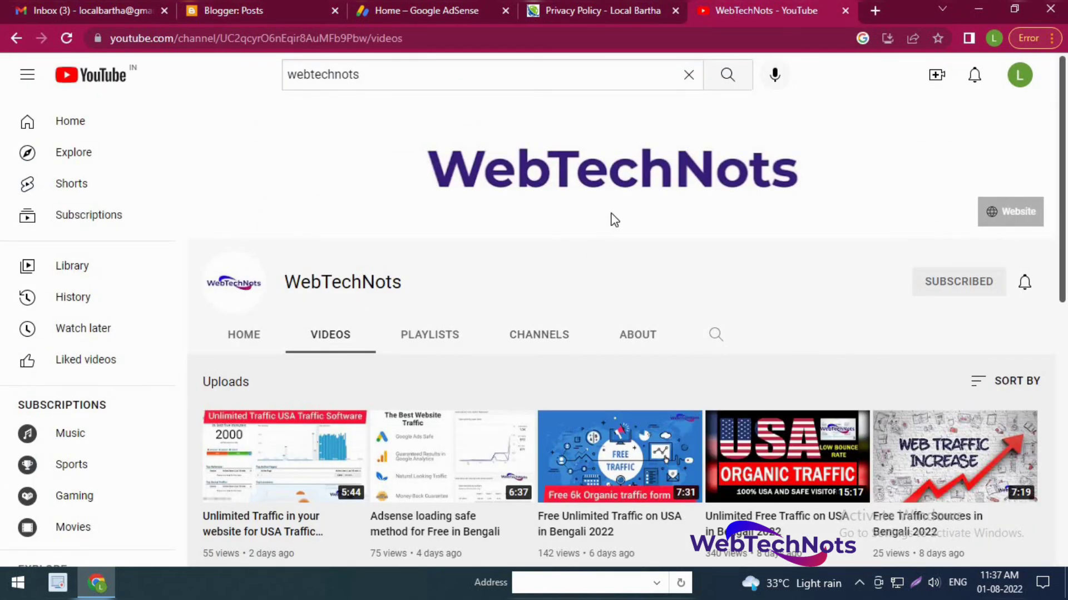
scroll(600, 423, "down", 3)
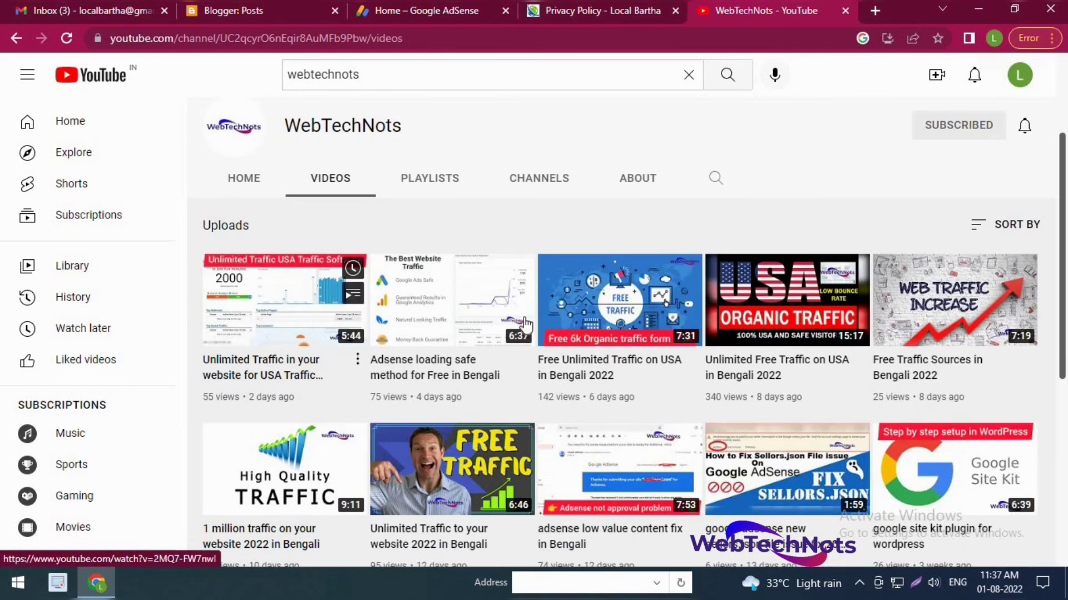